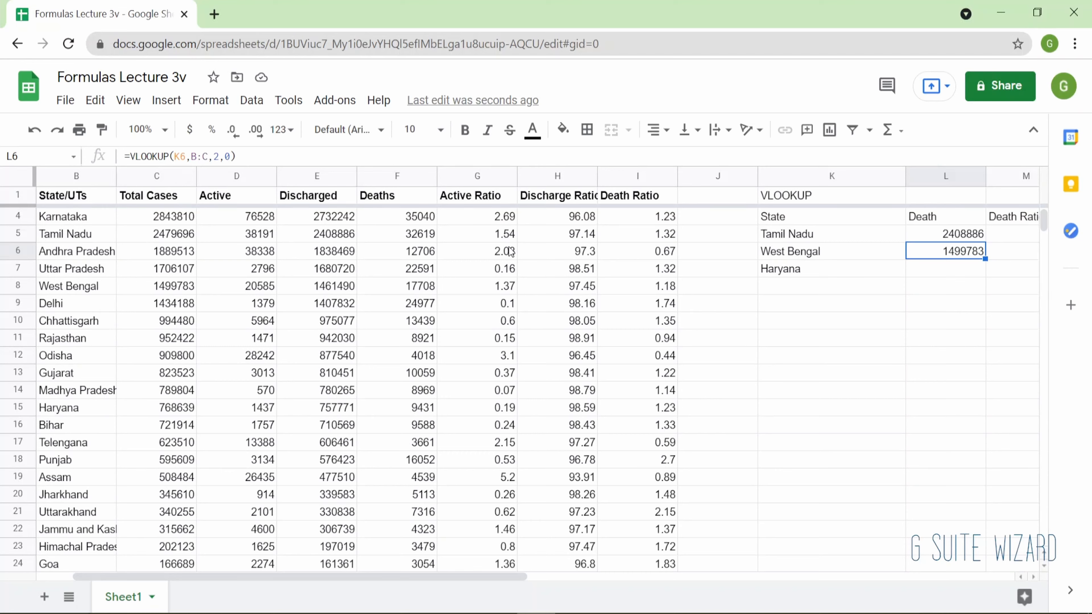
Clear the formula in cell L6 and start a new VLOOKUP there with K6 as the search key.
{"action": "key", "text": "F2"}
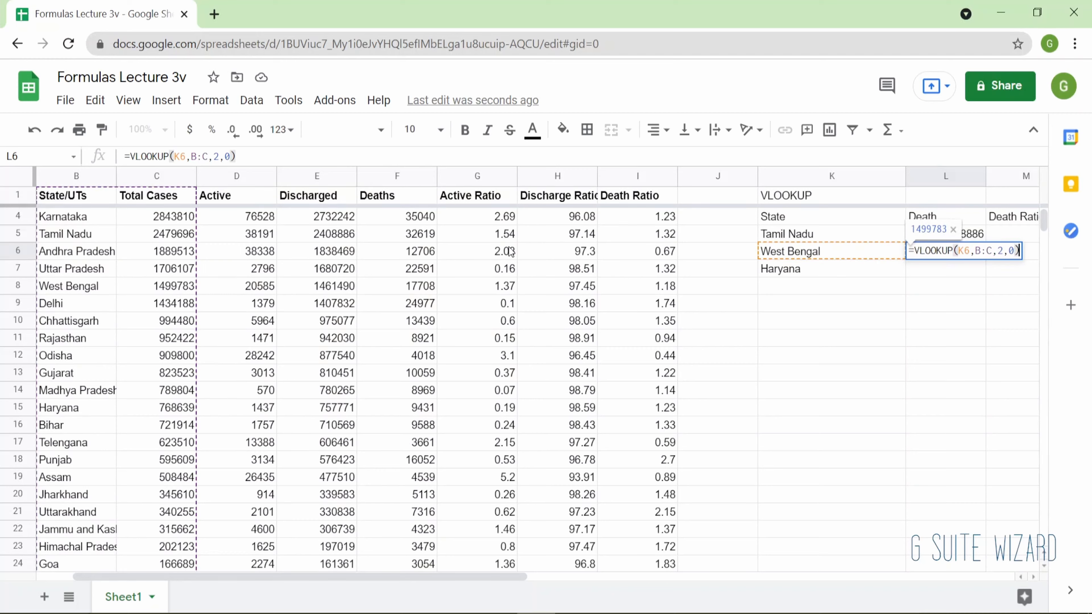
{"action": "key", "text": "Return"}
{"action": "key", "text": "Up"}
{"action": "key", "text": "Delete"}
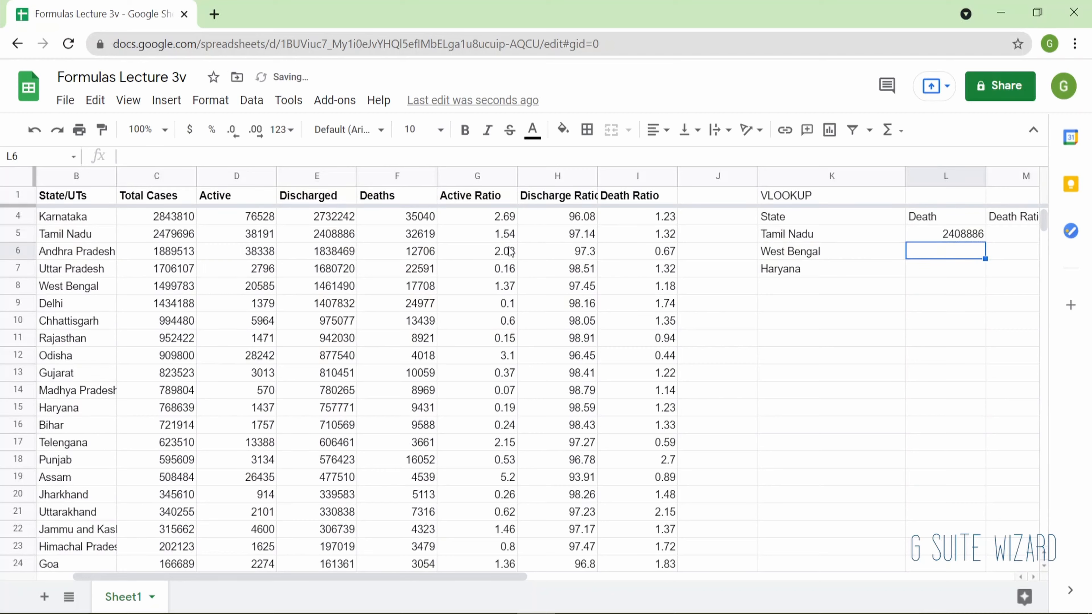
{"action": "type", "text": "=VLOOKUP("}
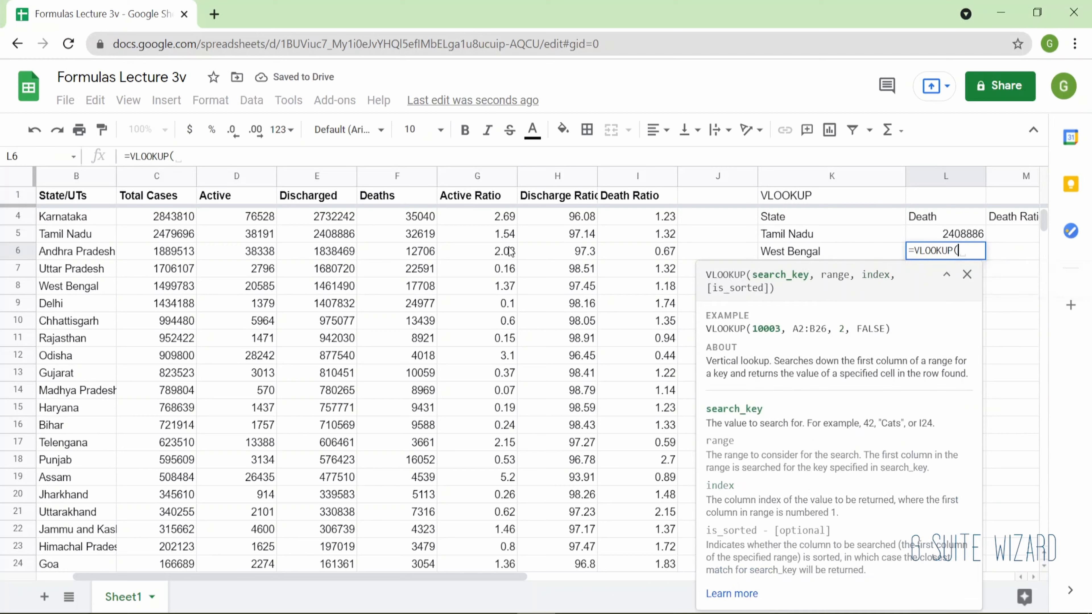
{"action": "left_click", "coordinate": [787, 252]}
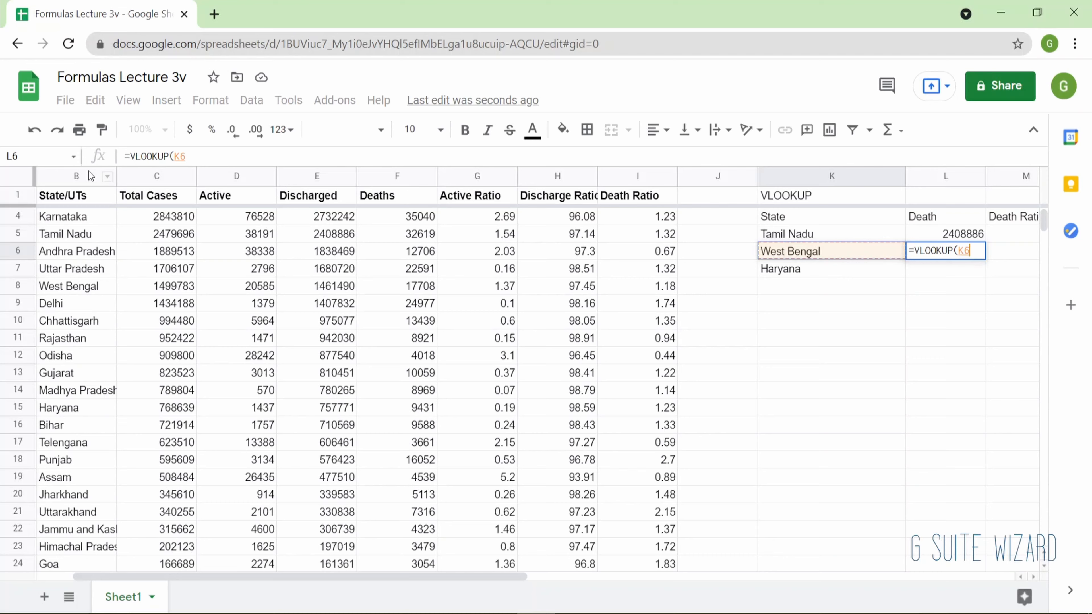
{"action": "left_click", "coordinate": [145, 183]}
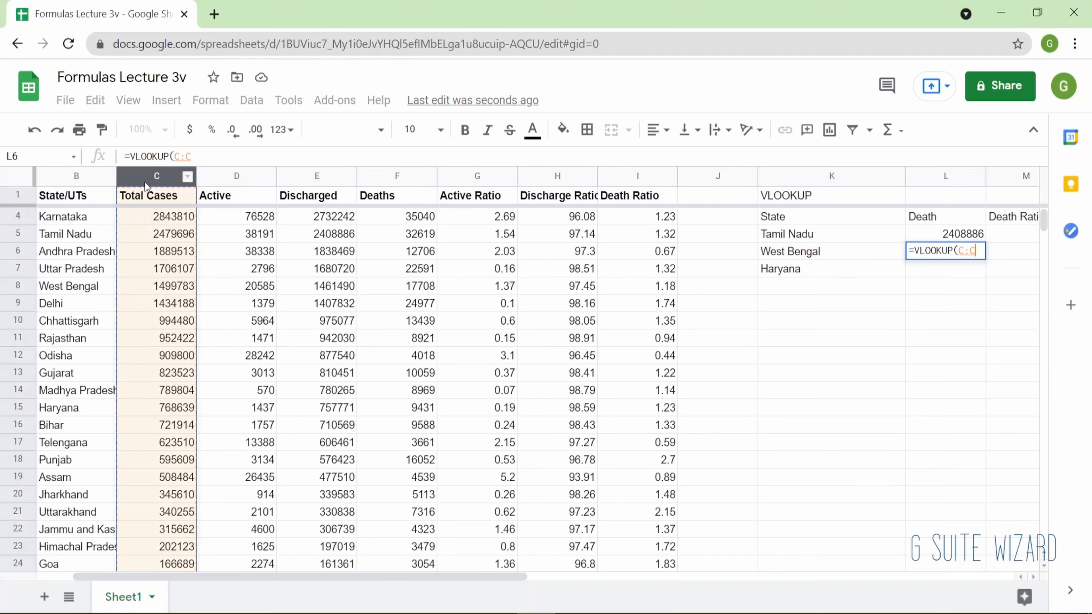
{"action": "key", "text": "shift+Right"}
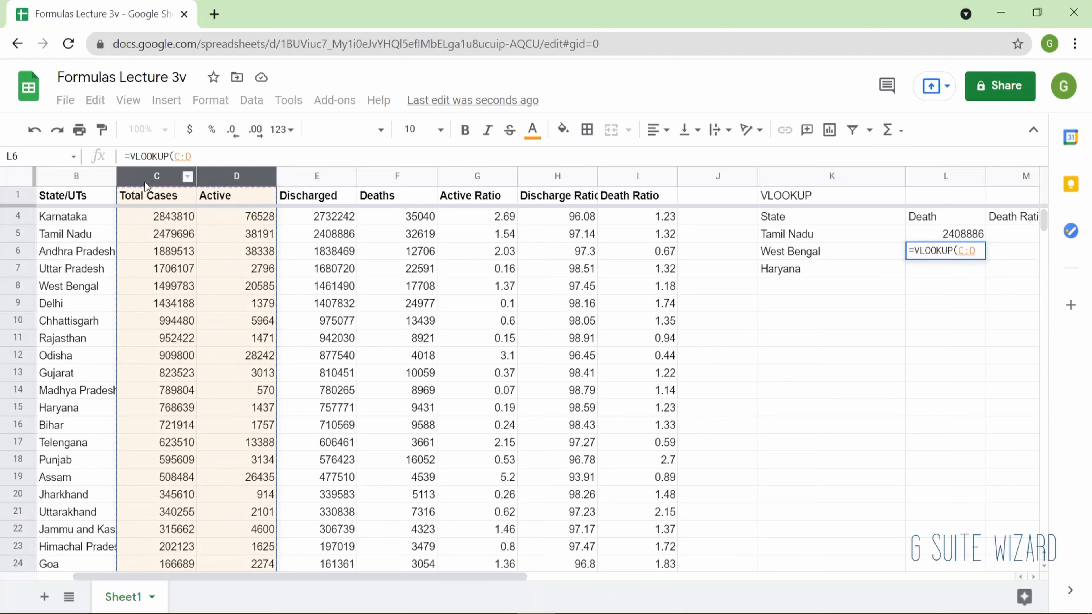
{"action": "key", "text": "BackSpace"}
{"action": "key", "text": "BackSpace"}
{"action": "key", "text": "BackSpace"}
{"action": "key", "text": "Left"}
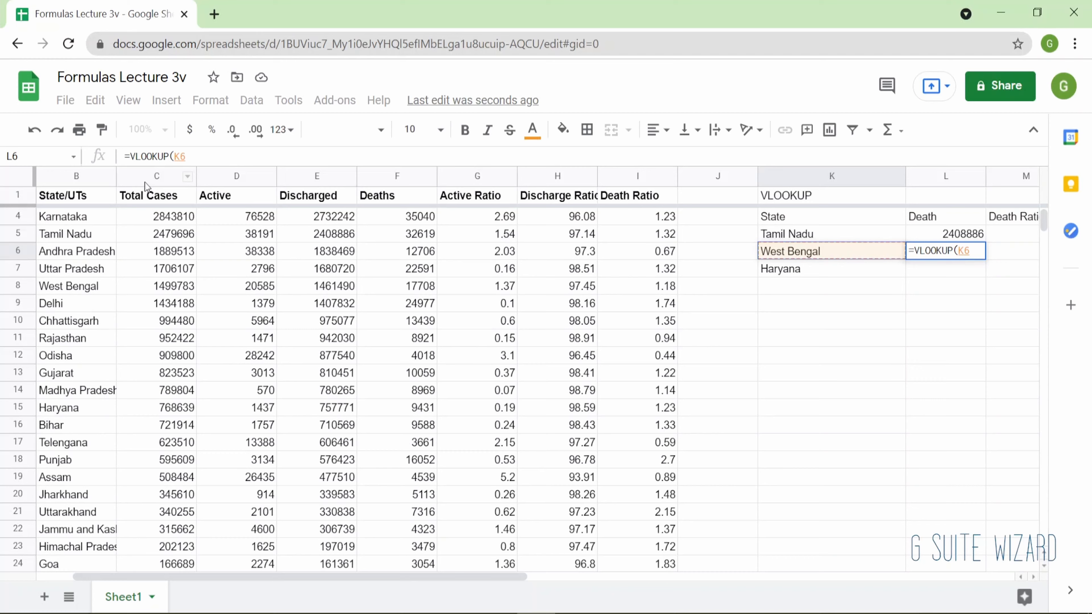
Complete the VLOOKUP in L6 with range C:D, index 2 and is_sorted 0.
{"action": "type", "text": ","}
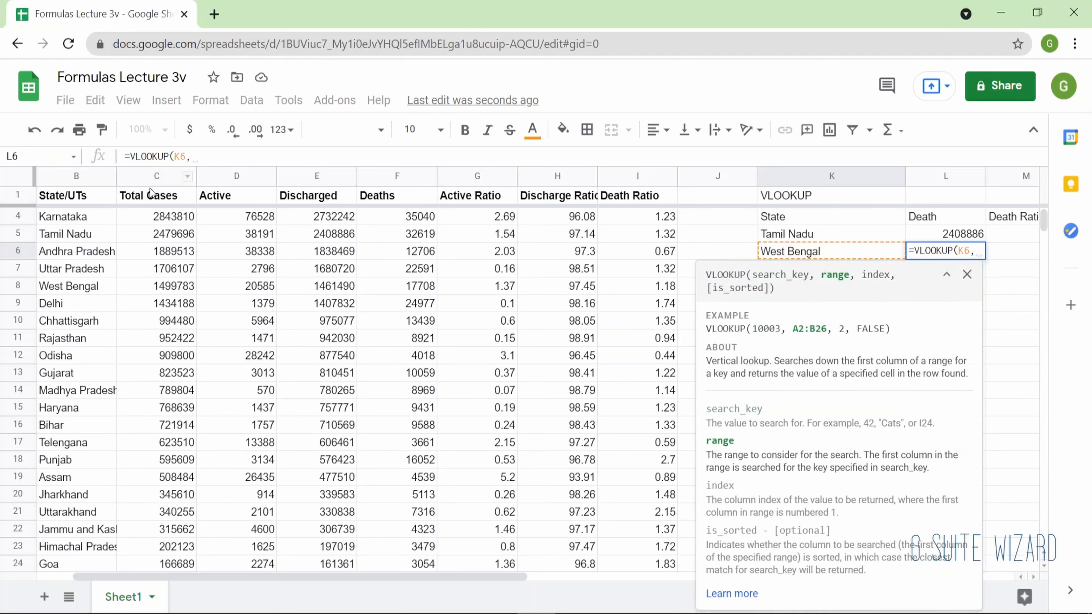
{"action": "left_click", "coordinate": [157, 179]}
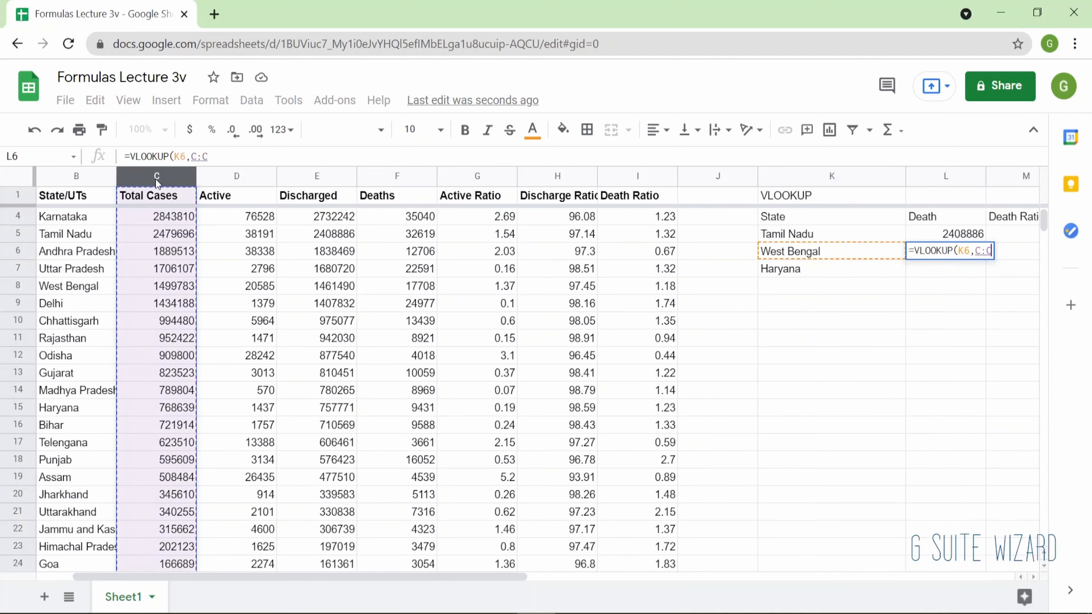
{"action": "key", "text": "shift+Right"}
{"action": "type", "text": ","}
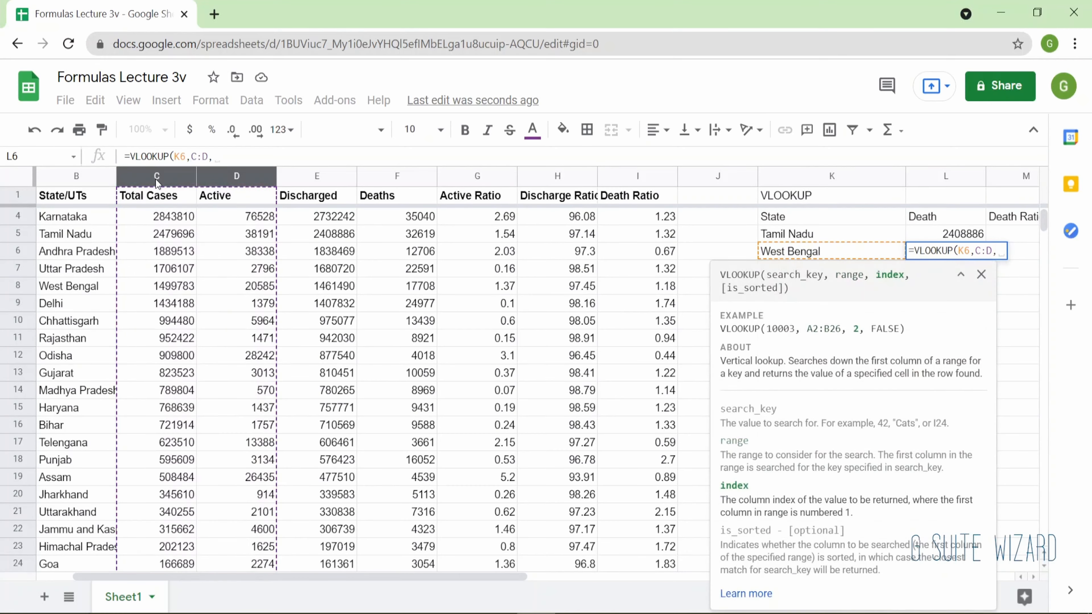
{"action": "type", "text": "2,0"}
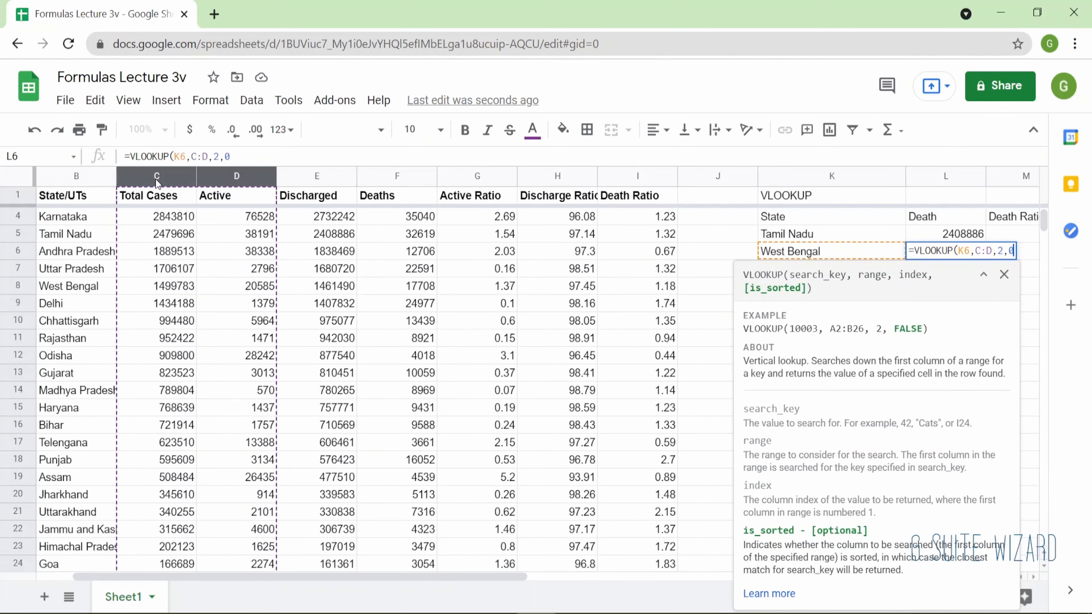
{"action": "key", "text": "Return"}
{"action": "key", "text": "Up"}
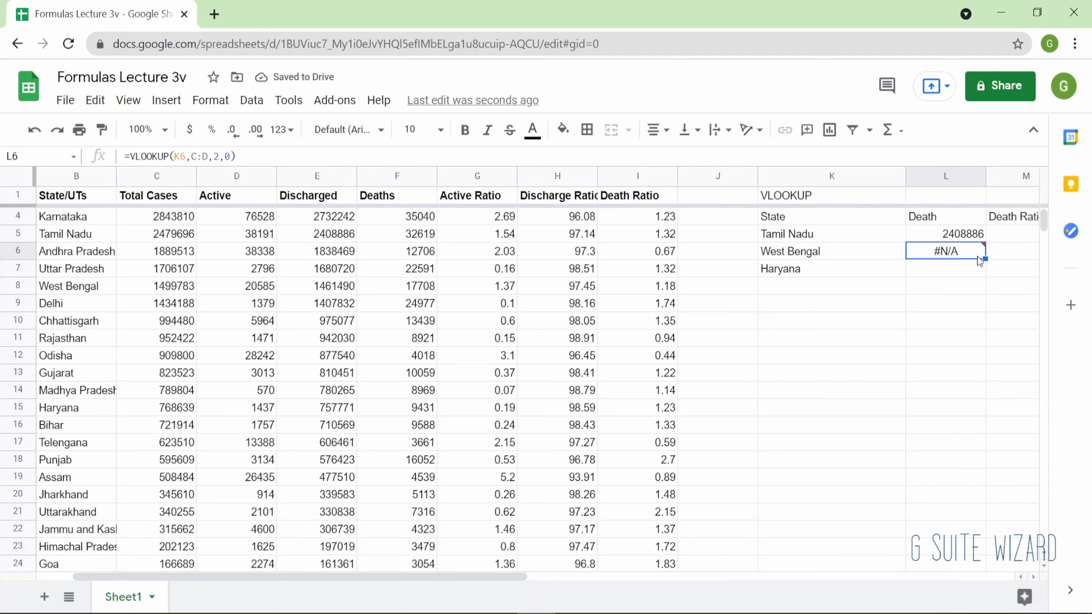
Change the start column of the lookup range in the L6 formula to B, making the range B:D.
{"action": "mouse_move", "coordinate": [963, 259]}
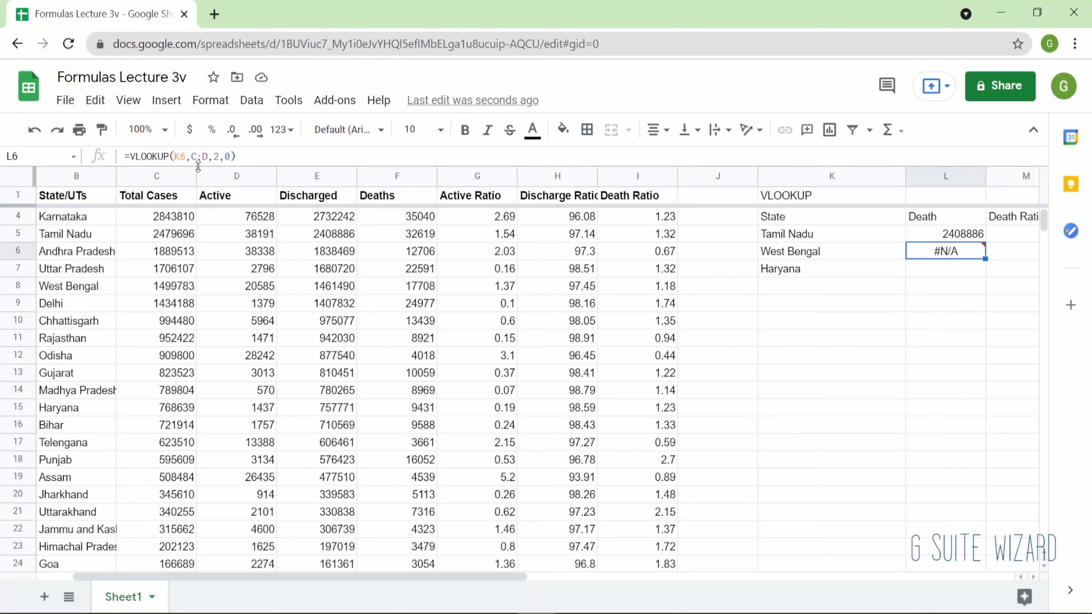
{"action": "key", "text": "F2"}
{"action": "key", "text": "Left"}
{"action": "key", "text": "Left"}
{"action": "key", "text": "Left"}
{"action": "key", "text": "Left"}
{"action": "key", "text": "Left"}
{"action": "key", "text": "Left"}
{"action": "key", "text": "Left"}
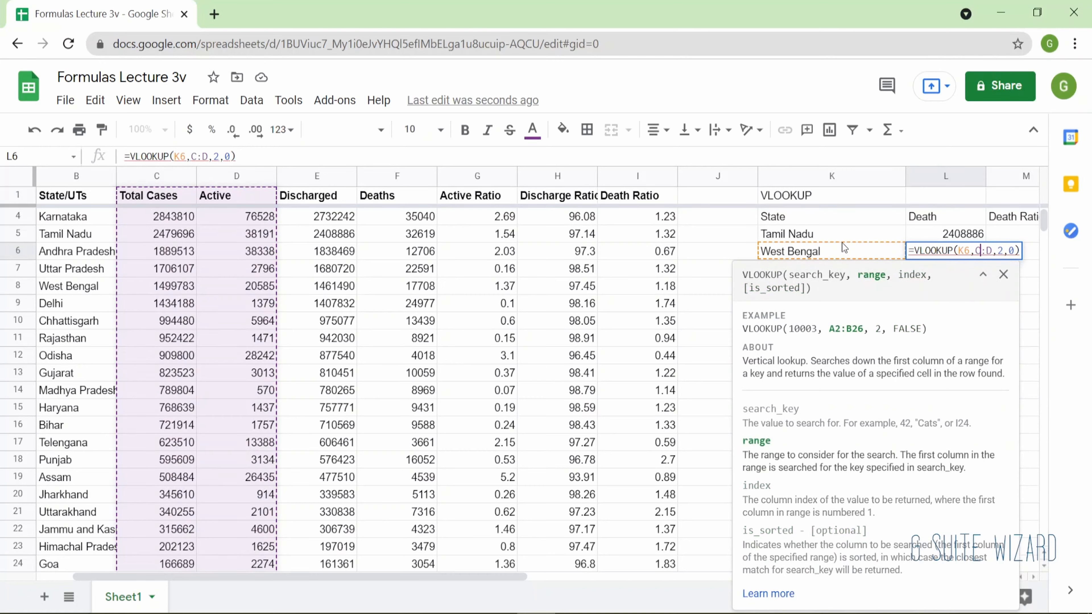
{"action": "key", "text": "BackSpace"}
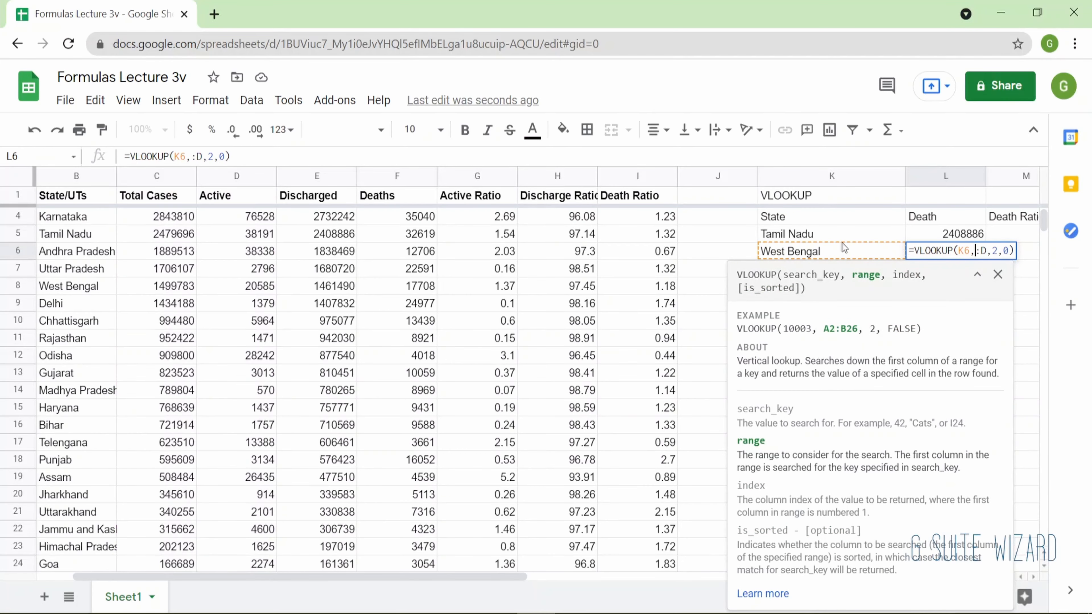
{"action": "type", "text": "B"}
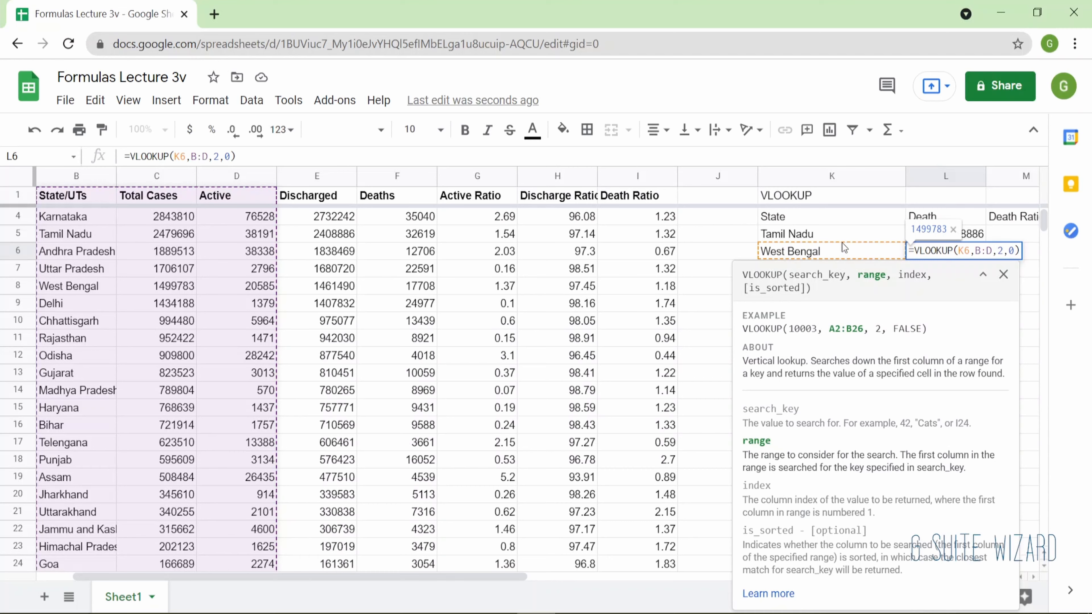
Set the index of the L6 VLOOKUP to 1 and commit the formula.
{"action": "key", "text": "Right"}
{"action": "key", "text": "Right"}
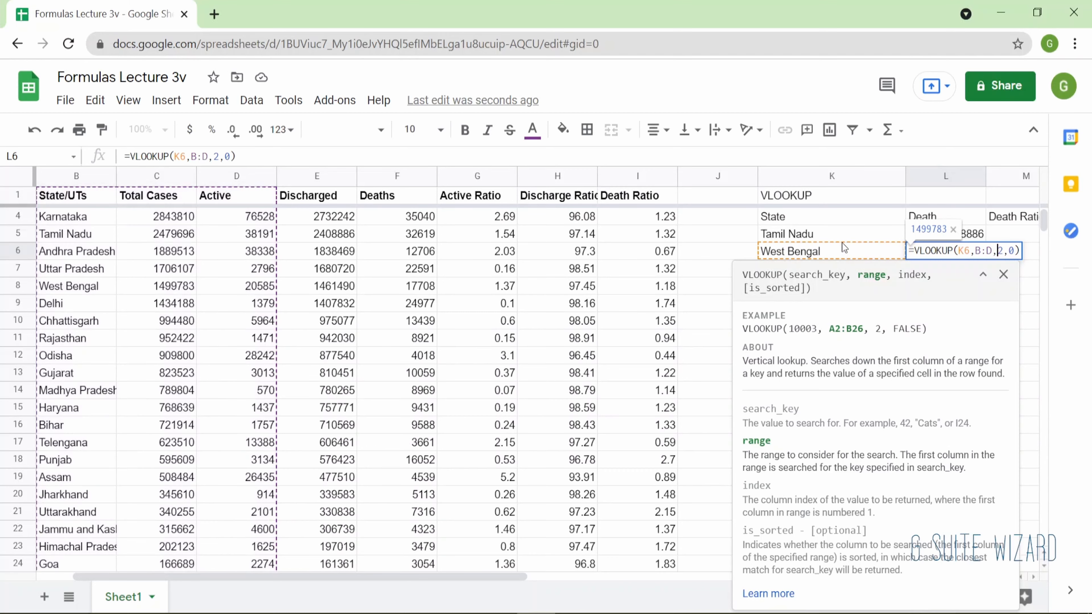
{"action": "key", "text": "Delete"}
{"action": "type", "text": "1"}
{"action": "key", "text": "Return"}
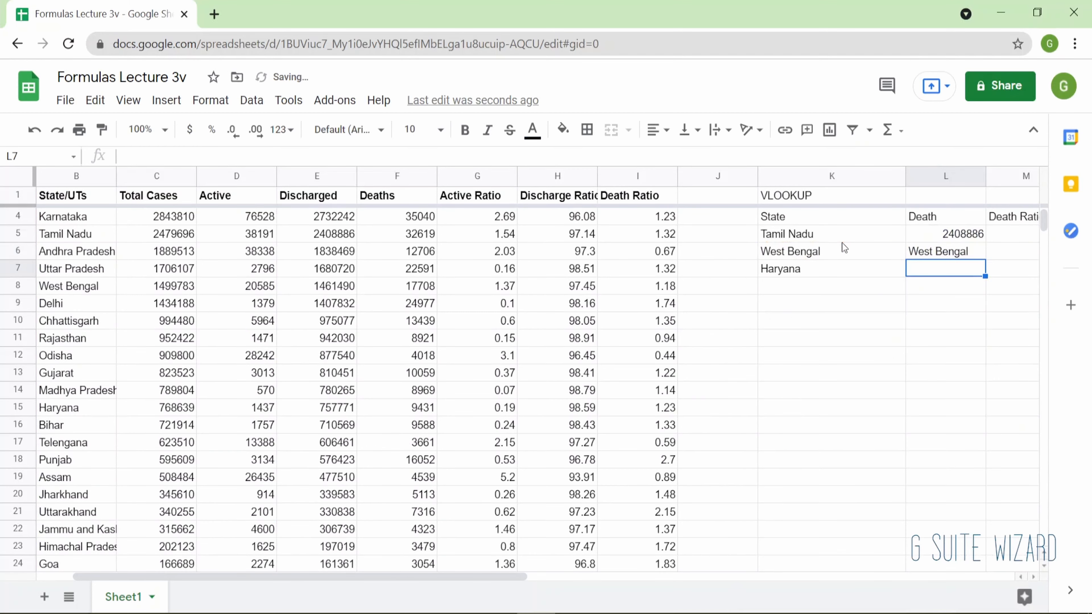
Set the index of the L6 VLOOKUP to 2 and commit the formula.
{"action": "key", "text": "Up"}
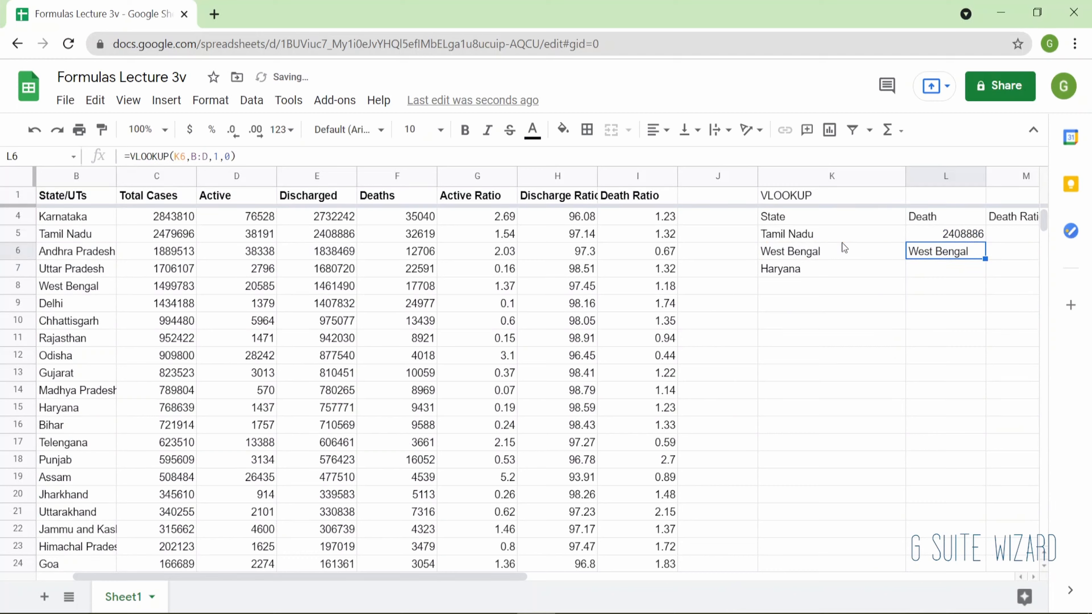
{"action": "key", "text": "F2"}
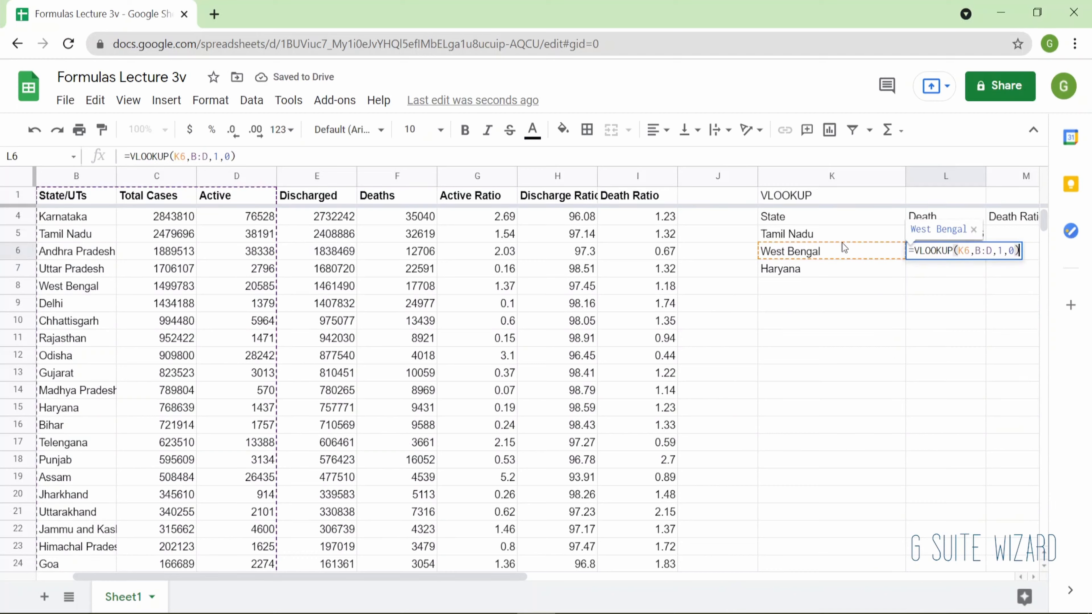
{"action": "key", "text": "Left"}
{"action": "key", "text": "Left"}
{"action": "key", "text": "Left"}
{"action": "key", "text": "BackSpace"}
{"action": "type", "text": "2"}
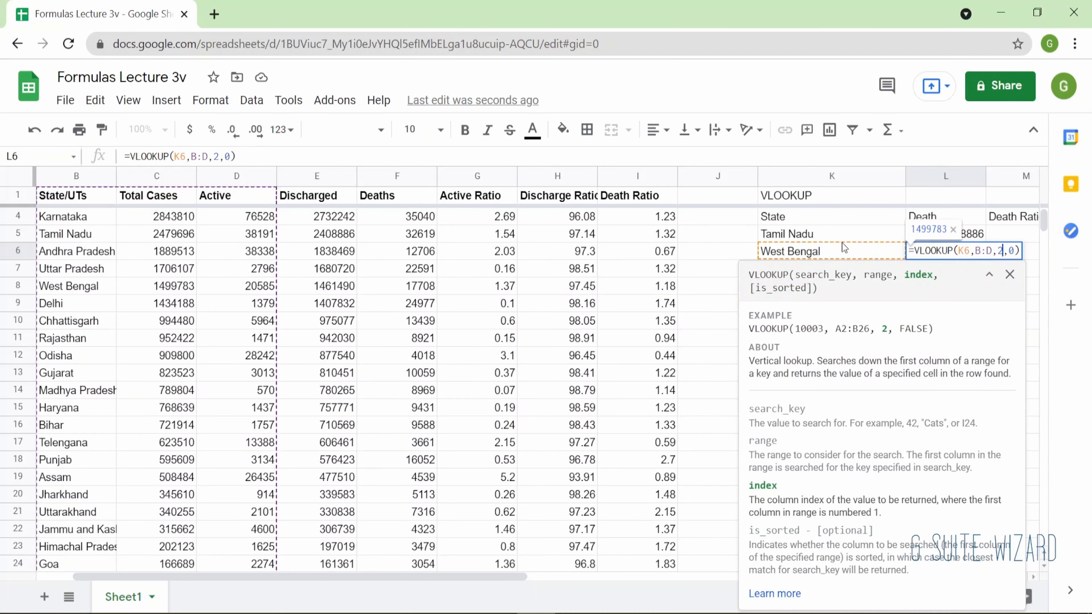
{"action": "key", "text": "Return"}
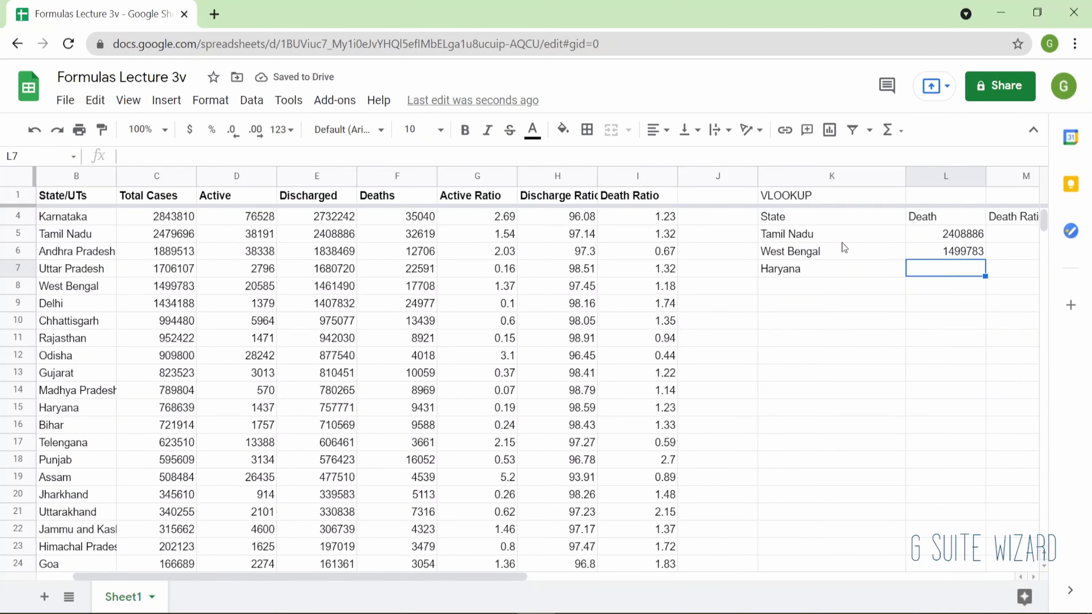
Extend the lookup range in the L6 formula to B:F so it includes the Deaths column.
{"action": "key", "text": "Up"}
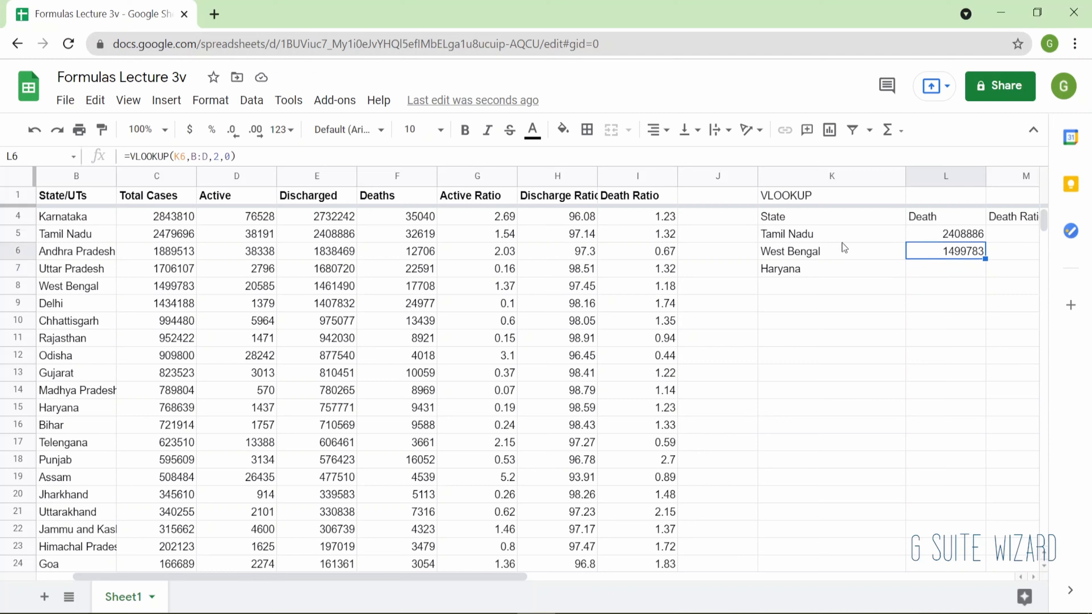
{"action": "key", "text": "F2"}
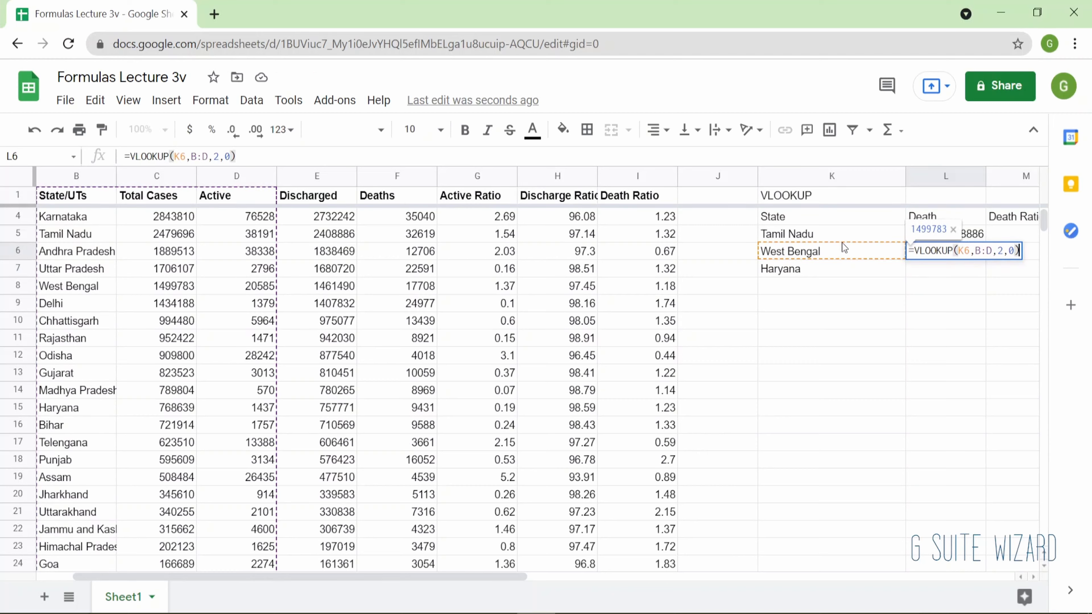
{"action": "key", "text": "Left"}
{"action": "key", "text": "Left"}
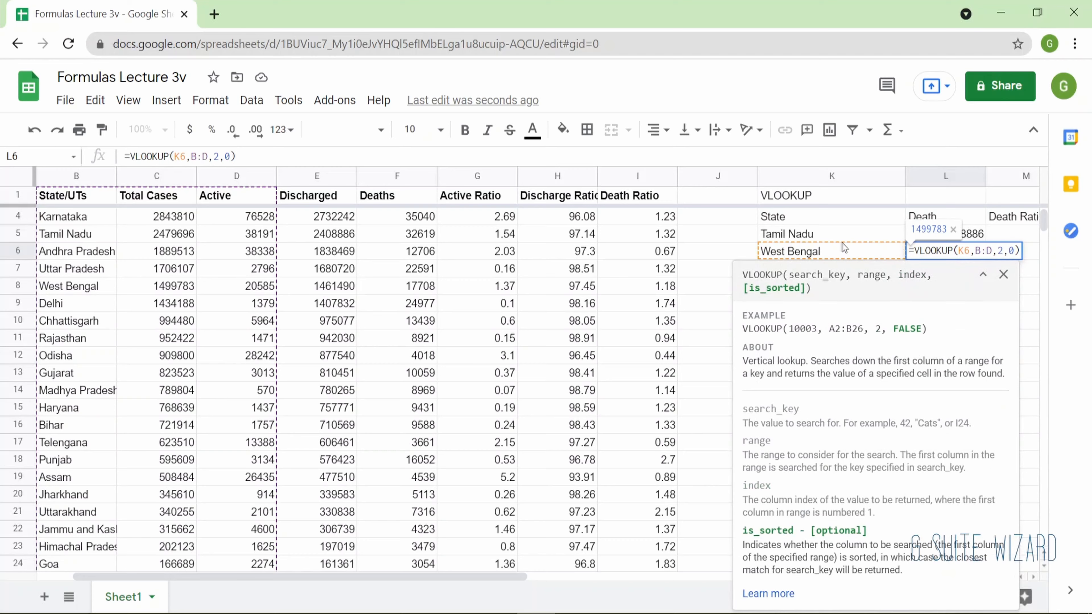
{"action": "key", "text": "Left"}
{"action": "key", "text": "Left"}
{"action": "key", "text": "Left"}
{"action": "key", "text": "BackSpace"}
{"action": "type", "text": "F"}
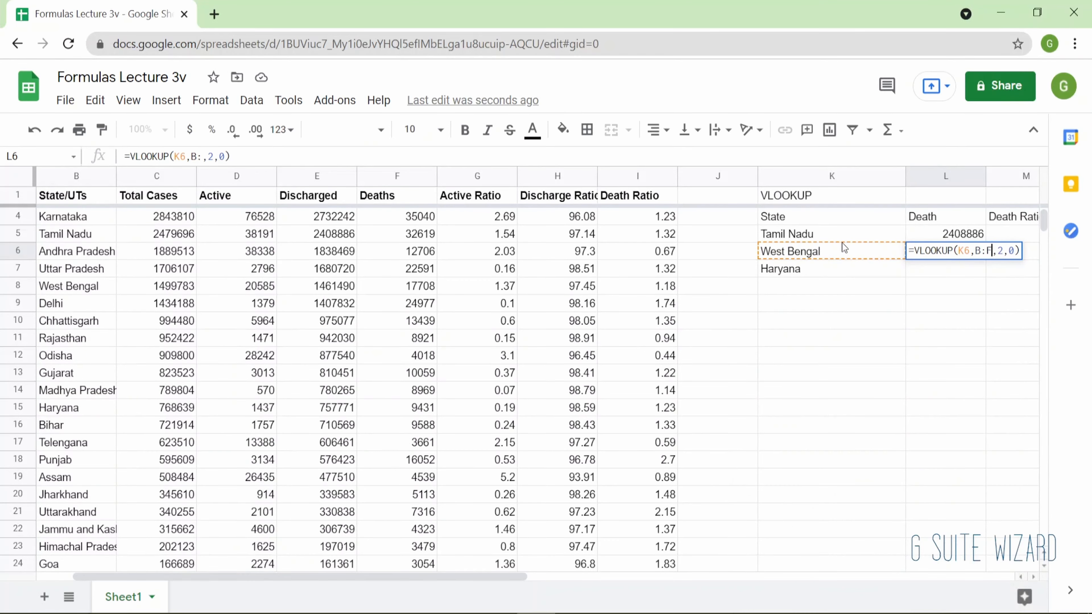
Set the index to 5 with is_sorted 0 in the L6 VLOOKUP and commit the formula.
{"action": "key", "text": "Right"}
{"action": "key", "text": "Right"}
{"action": "key", "text": "BackSpace"}
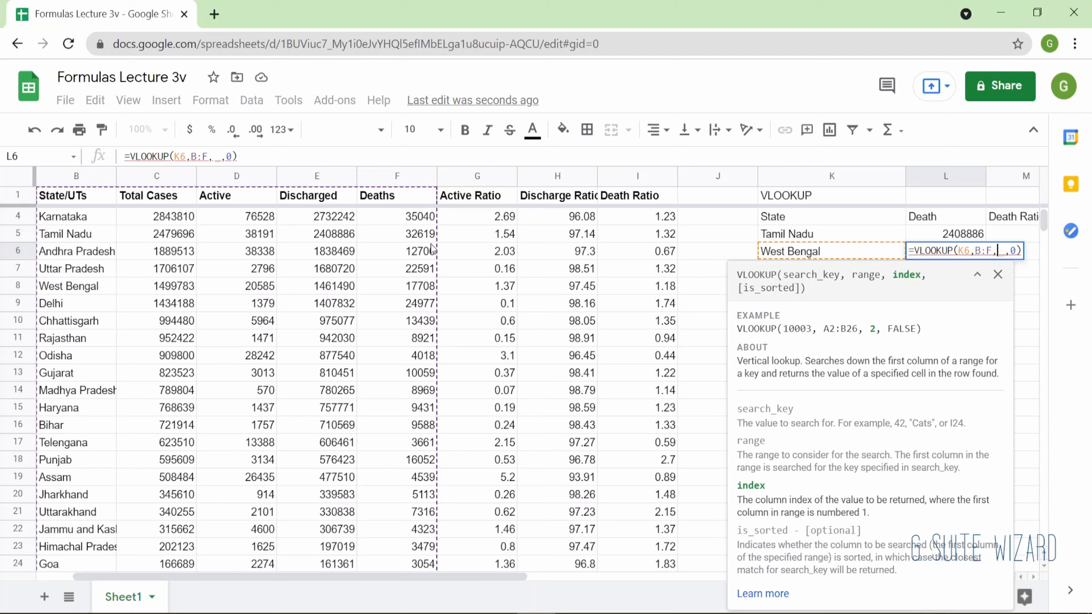
{"action": "type", "text": "5,0"}
{"action": "key", "text": "Return"}
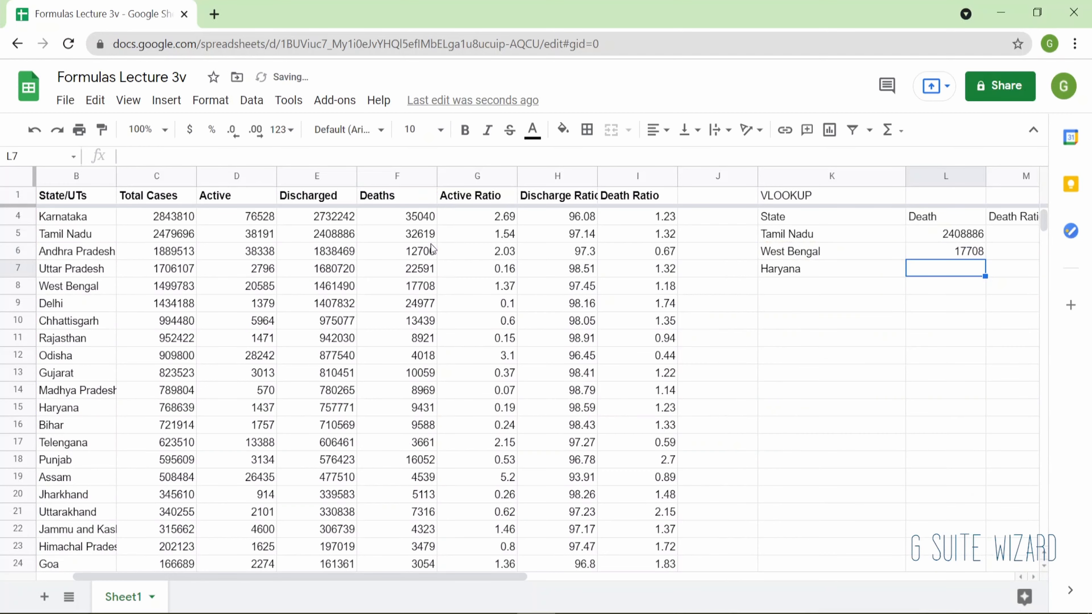
Start a VLOOKUP in West Bengal's Death Ratio cell M6 with K6 as the search key.
{"action": "key", "text": "Up"}
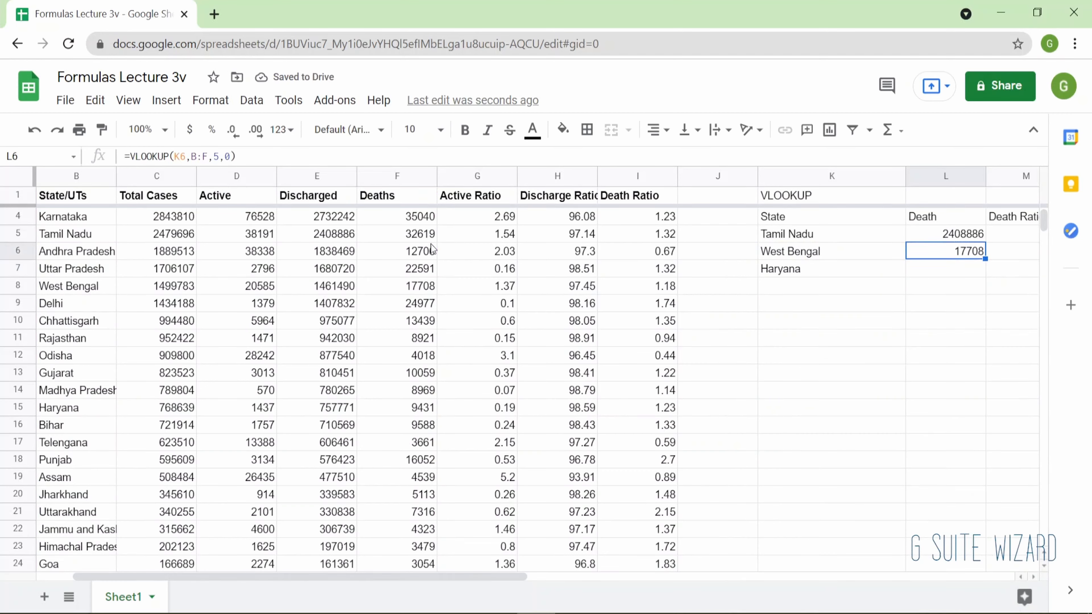
{"action": "key", "text": "Right"}
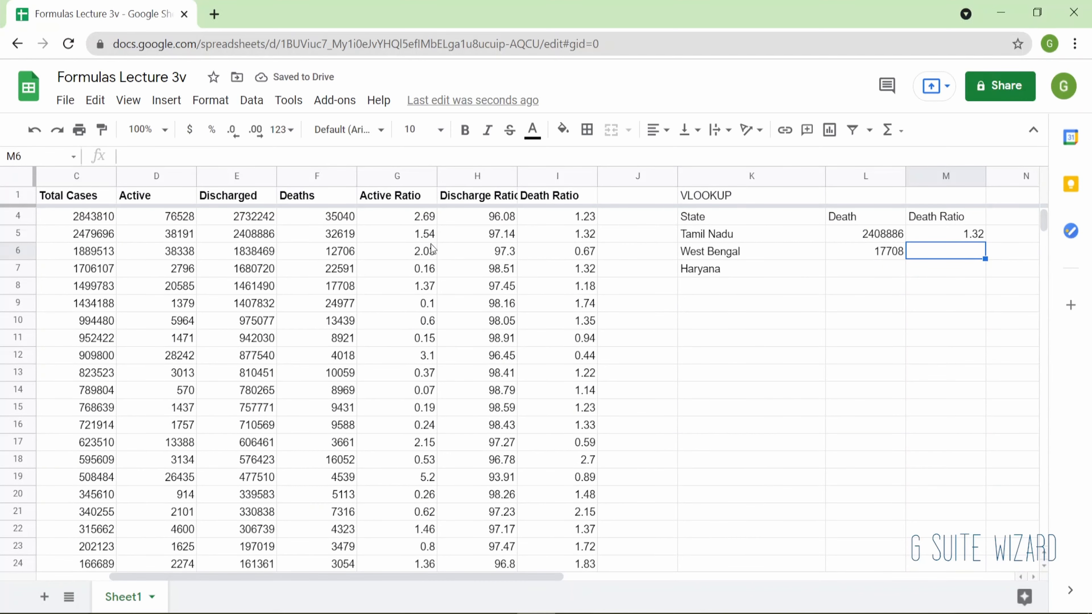
{"action": "type", "text": "=VLOOKUP("}
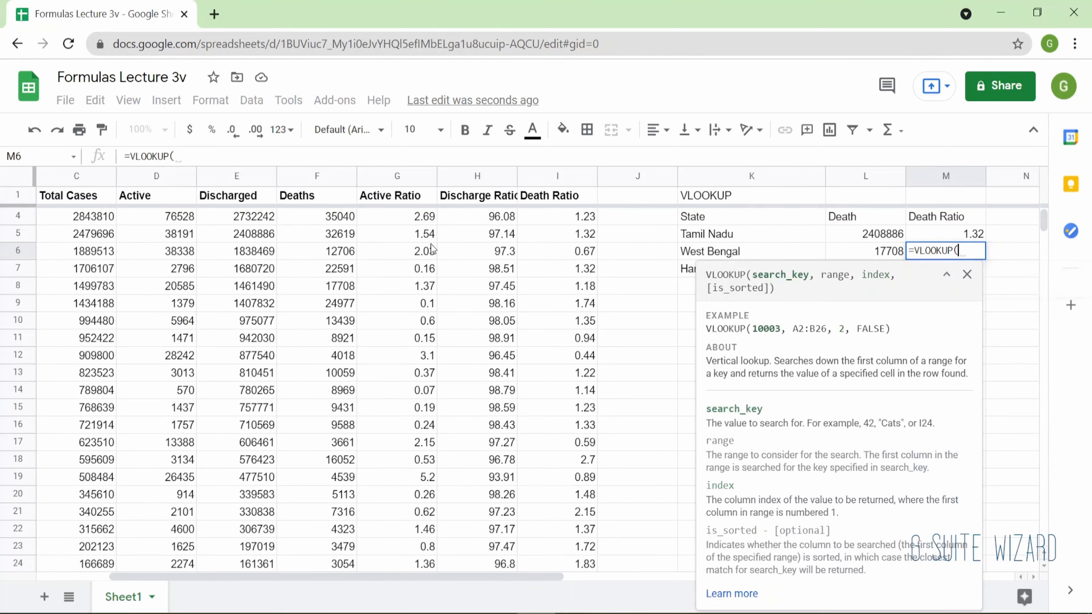
{"action": "key", "text": "Left"}
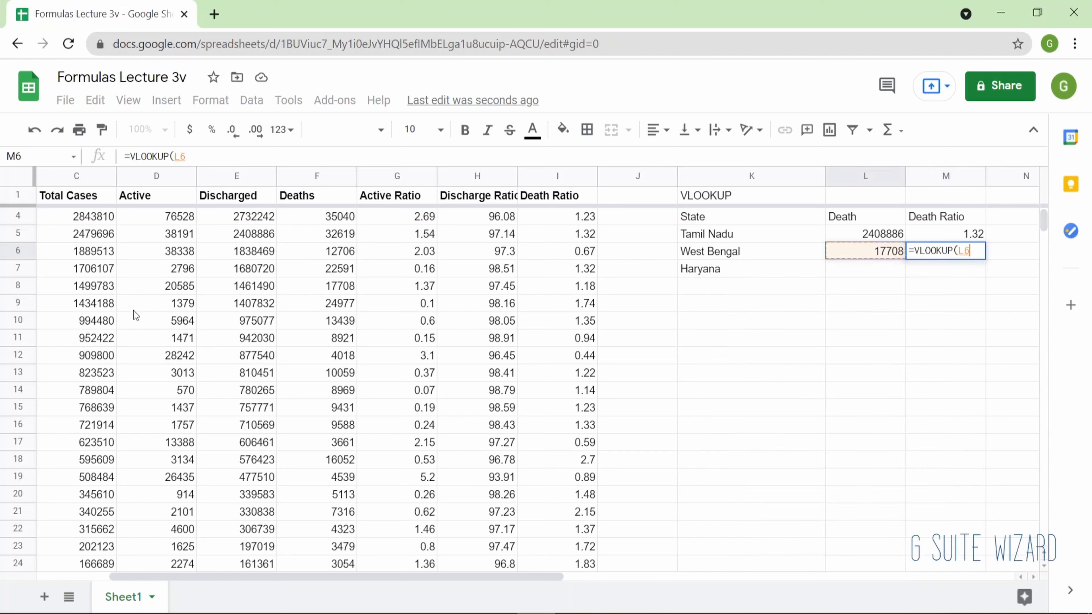
{"action": "key", "text": "Left"}
{"action": "type", "text": ","}
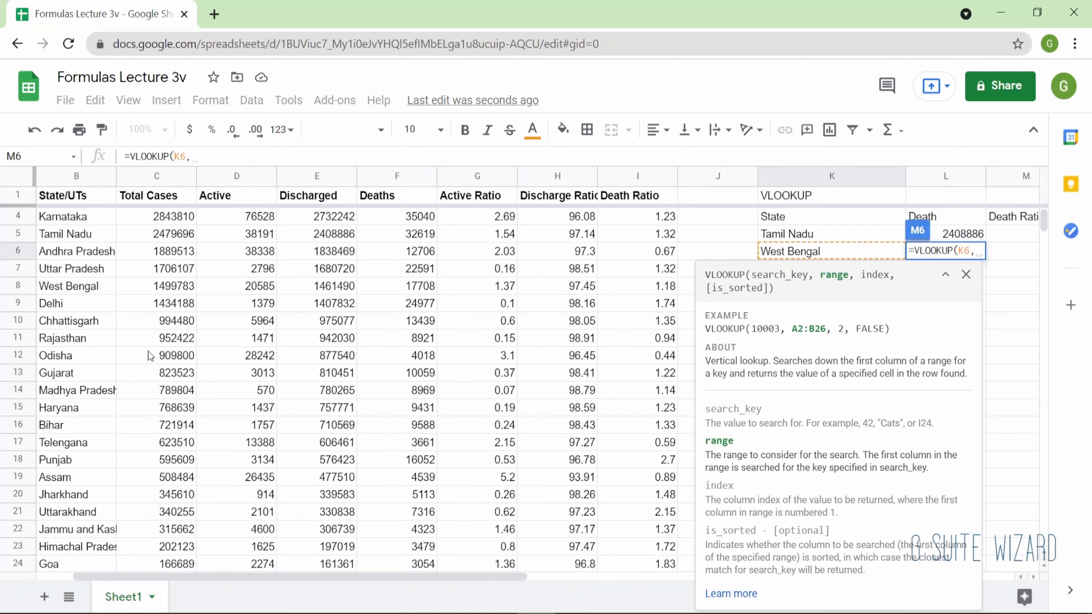
Set the lookup range of West Bengal's Death Ratio VLOOKUP to columns B:I, from State/UTs through Death Ratio.
{"action": "scroll", "coordinate": [149, 352], "scroll_direction": "left", "scroll_amount": 2}
{"action": "left_click", "coordinate": [142, 175]}
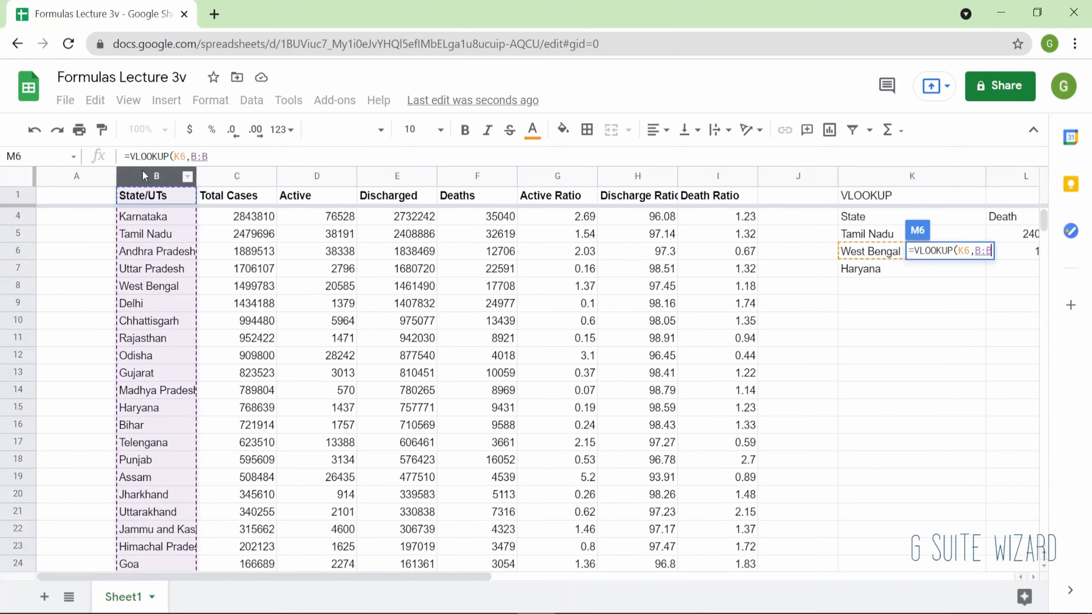
{"action": "key", "text": "shift+Right"}
{"action": "key", "text": "shift+Right"}
{"action": "key", "text": "shift+Right"}
{"action": "key", "text": "shift+Right"}
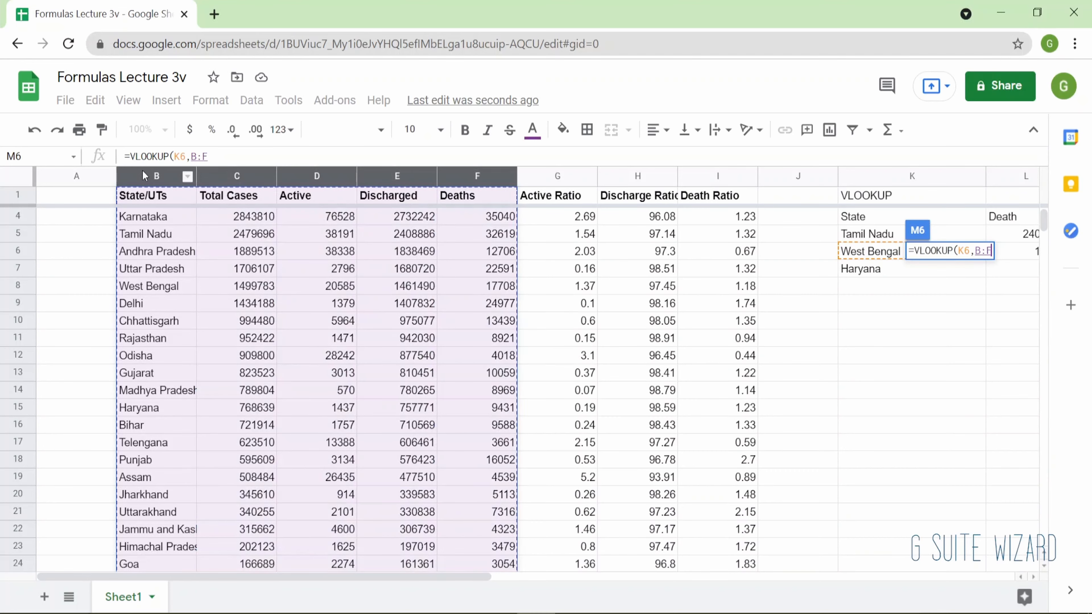
{"action": "key", "text": "shift+Right"}
{"action": "key", "text": "shift+Right"}
{"action": "key", "text": "shift+Right"}
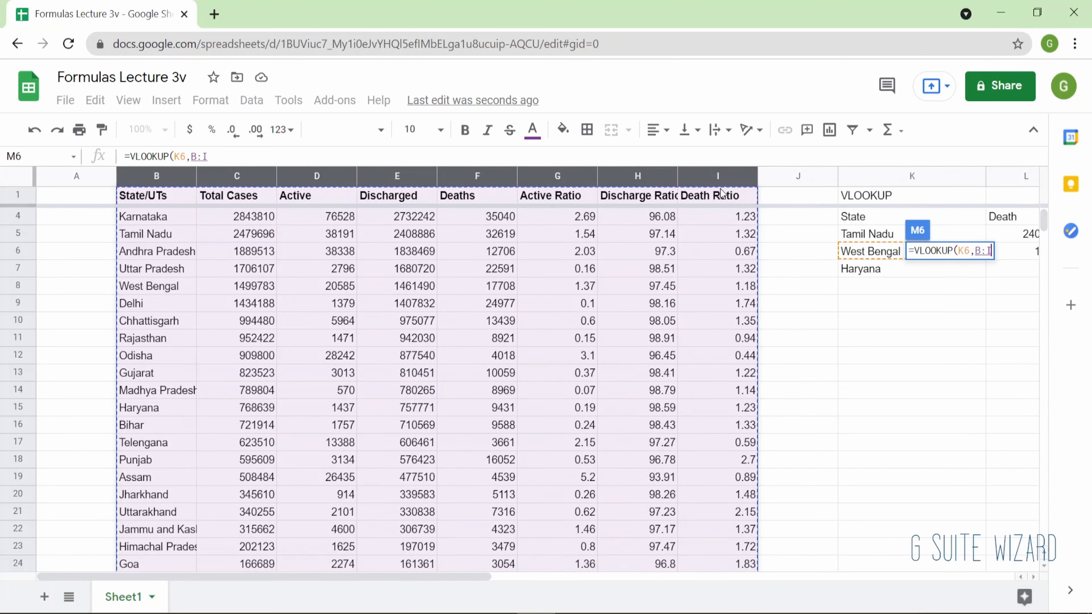
Set the index to 8 with is_sorted 0 in the M6 VLOOKUP and commit the formula.
{"action": "type", "text": ","}
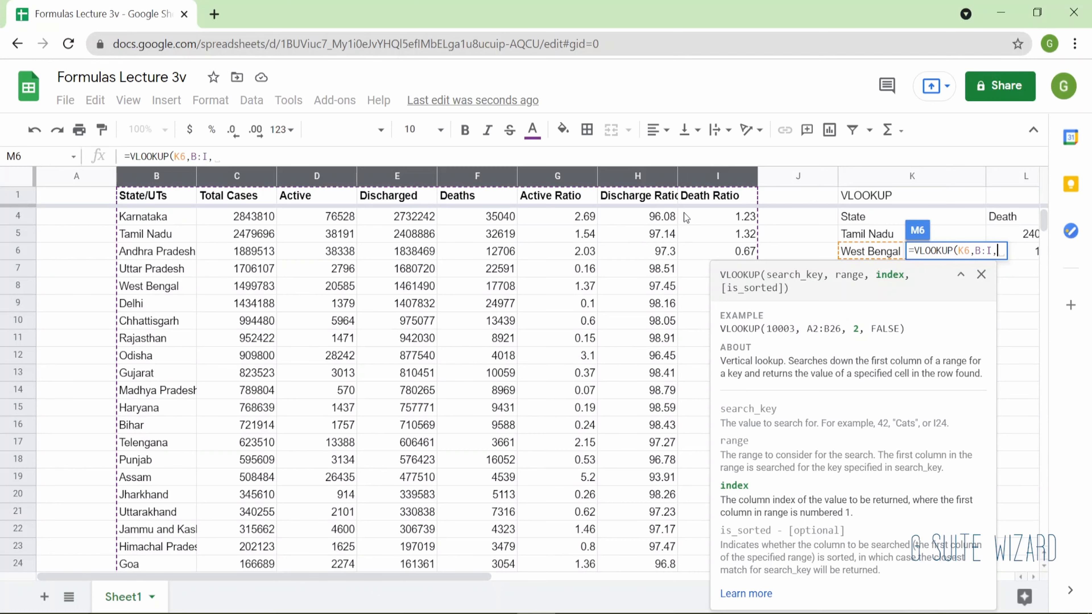
{"action": "type", "text": "8,"}
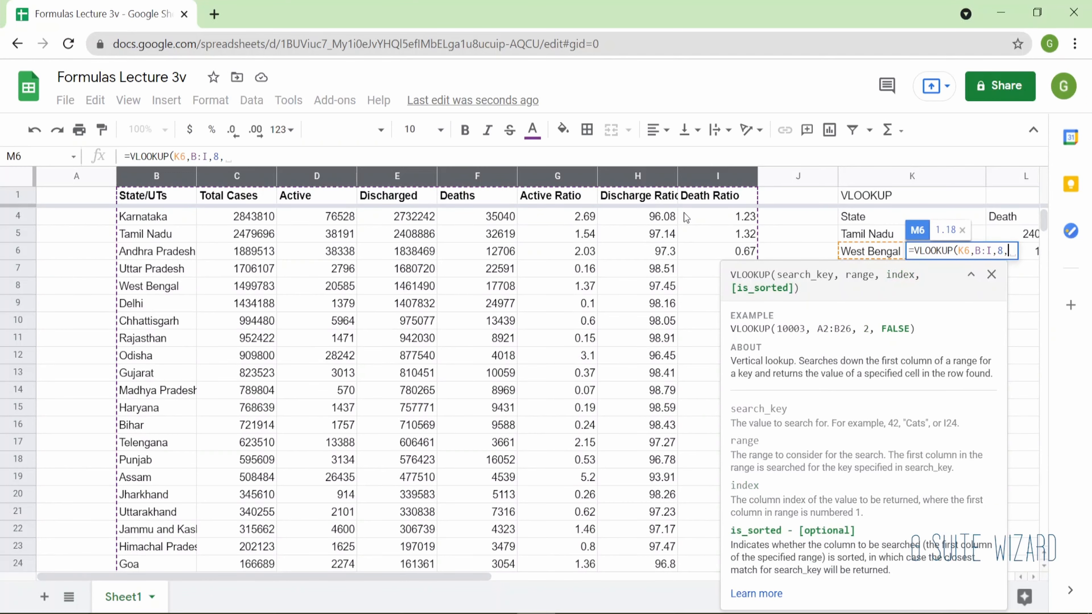
{"action": "type", "text": "0"}
{"action": "key", "text": "Return"}
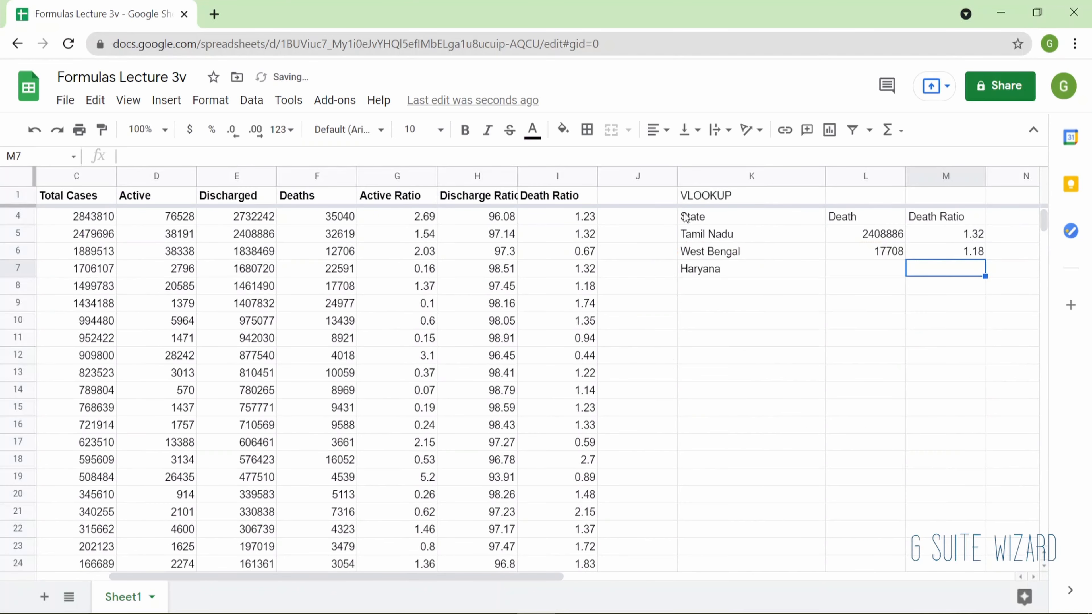
{"action": "key", "text": "Up"}
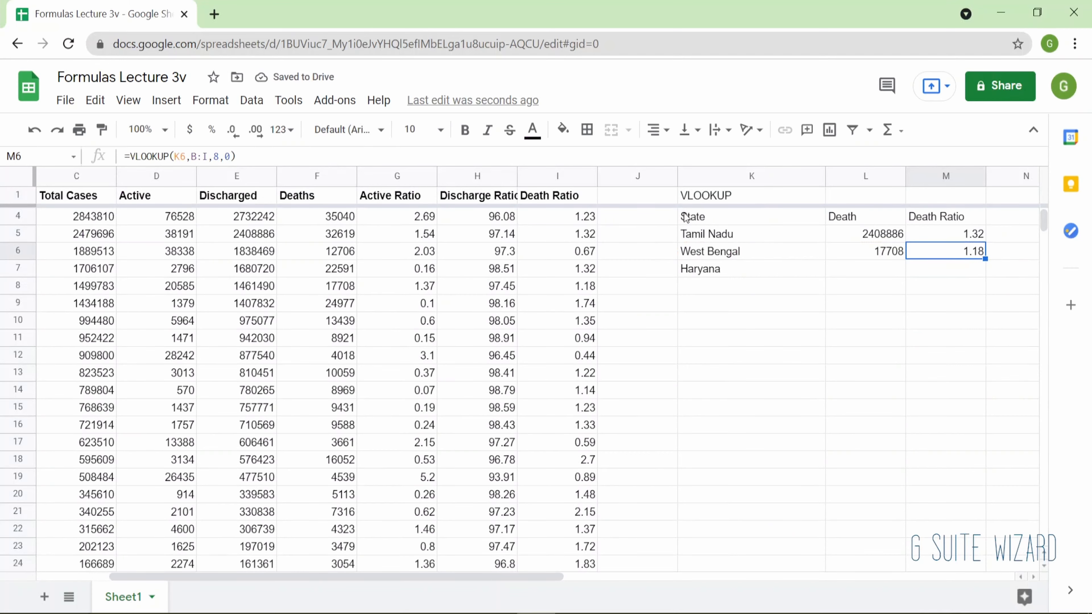
Check West Bengal's row B8:I8 in the source data against the Death Ratio returned in M6.
{"action": "key", "text": "ctrl+Left"}
{"action": "key", "text": "ctrl+Left"}
{"action": "key", "text": "Down"}
{"action": "key", "text": "Down"}
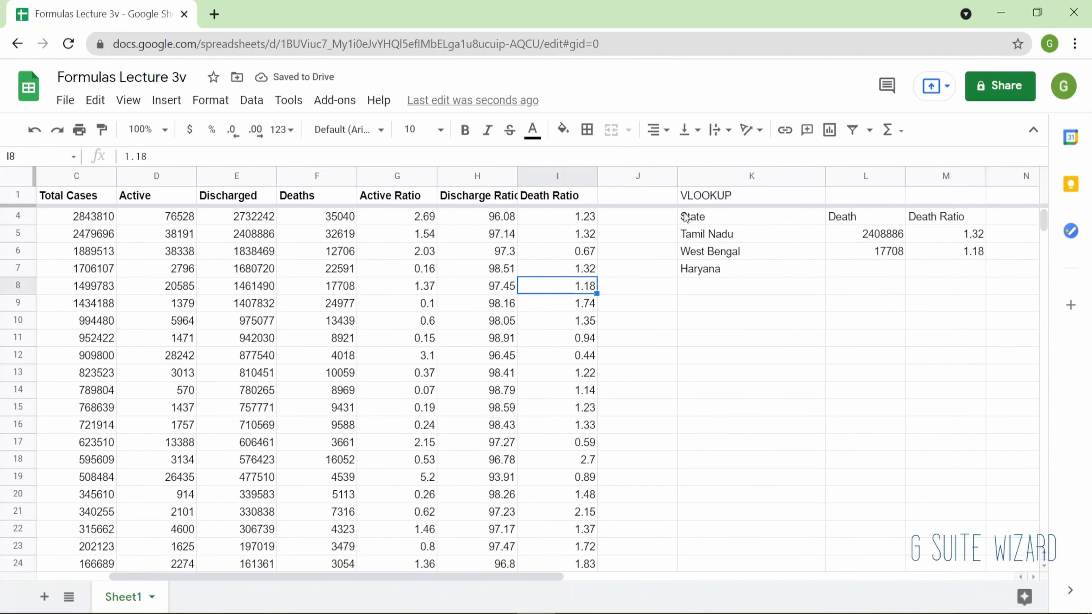
{"action": "key", "text": "ctrl+Left"}
{"action": "key", "text": "Right"}
{"action": "key", "text": "Right"}
{"action": "key", "text": "Left"}
{"action": "key", "text": "Left"}
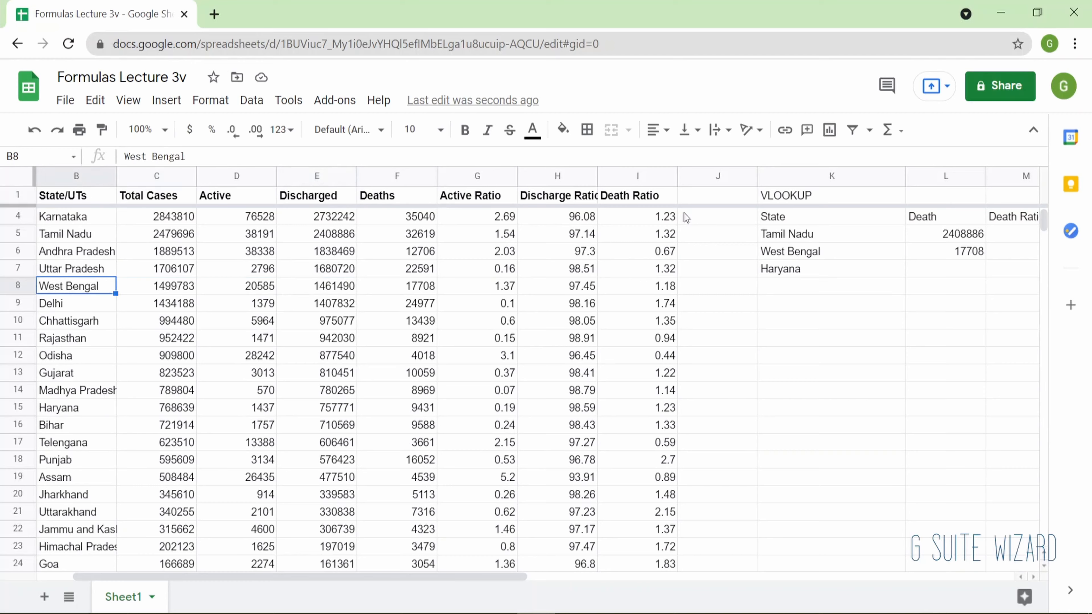
{"action": "key", "text": "ctrl+shift+Right"}
{"action": "key", "text": "Right"}
{"action": "key", "text": "Right"}
{"action": "key", "text": "Left"}
{"action": "key", "text": "Left"}
{"action": "key", "text": "ctrl+shift+Right"}
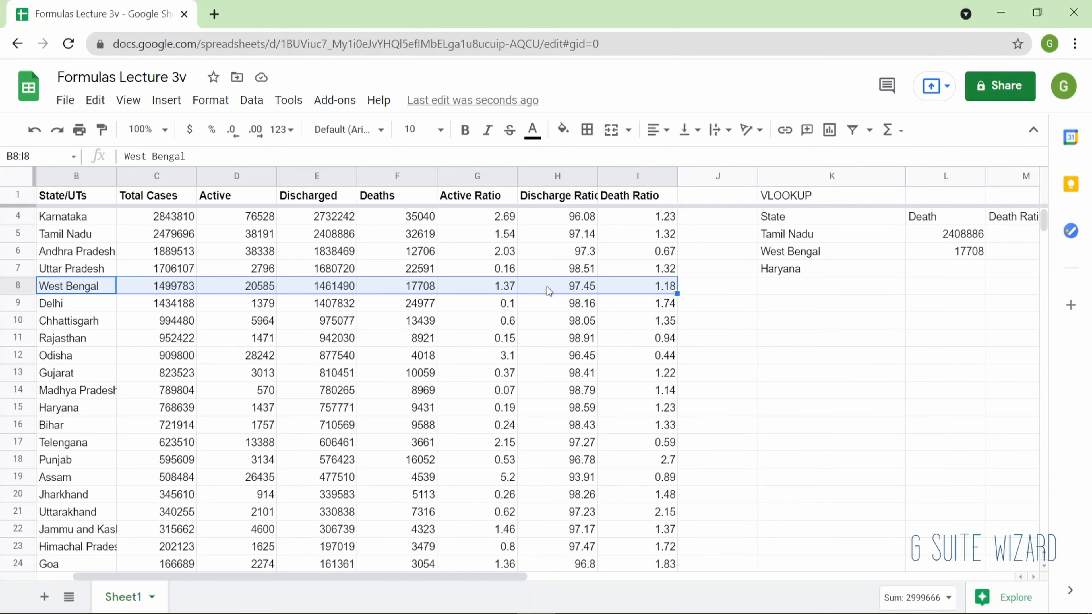
Copy West Bengal's Death and Death Ratio formulas from L6:M6 into Haryana's cells L7:M7.
{"action": "key", "text": "Up"}
{"action": "key", "text": "Up"}
{"action": "key", "text": "ctrl+Right"}
{"action": "key", "text": "ctrl+Right"}
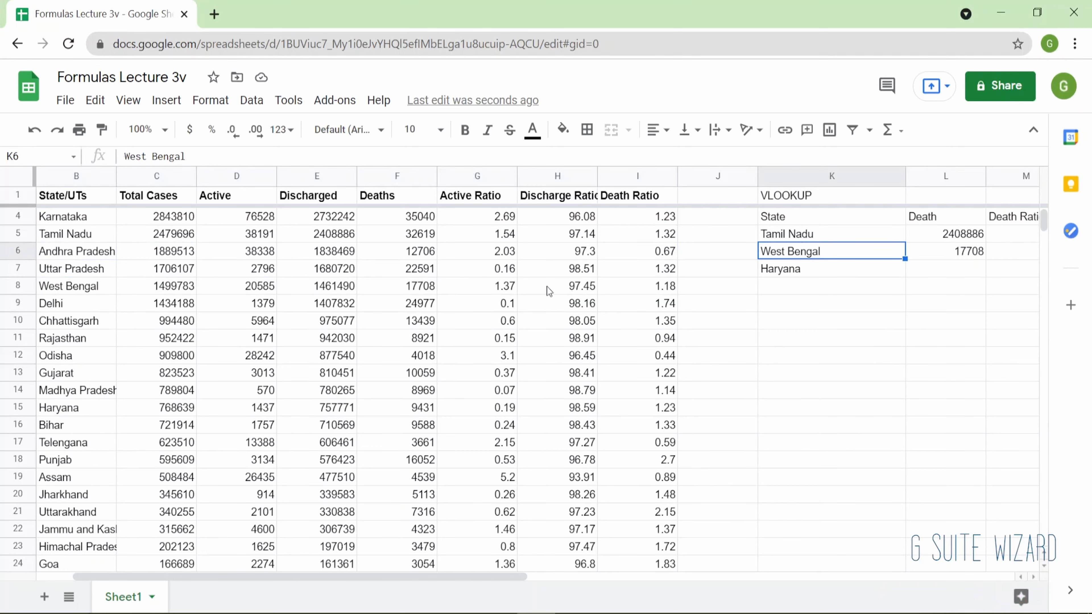
{"action": "key", "text": "ctrl+Right"}
{"action": "key", "text": "shift+Left"}
{"action": "key", "text": "ctrl+c"}
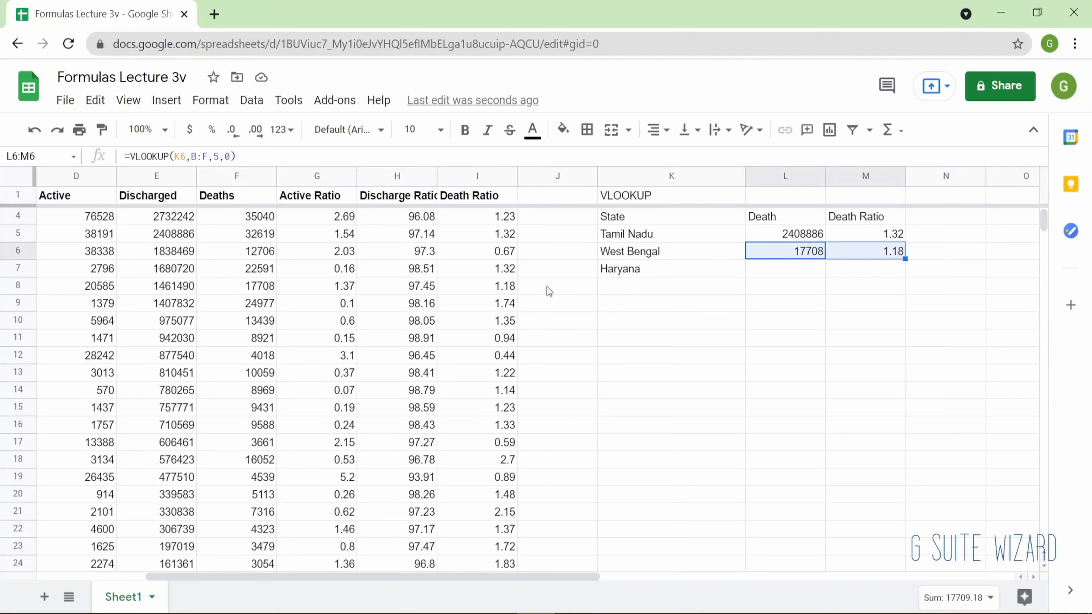
{"action": "key", "text": "Down"}
{"action": "key", "text": "ctrl+v"}
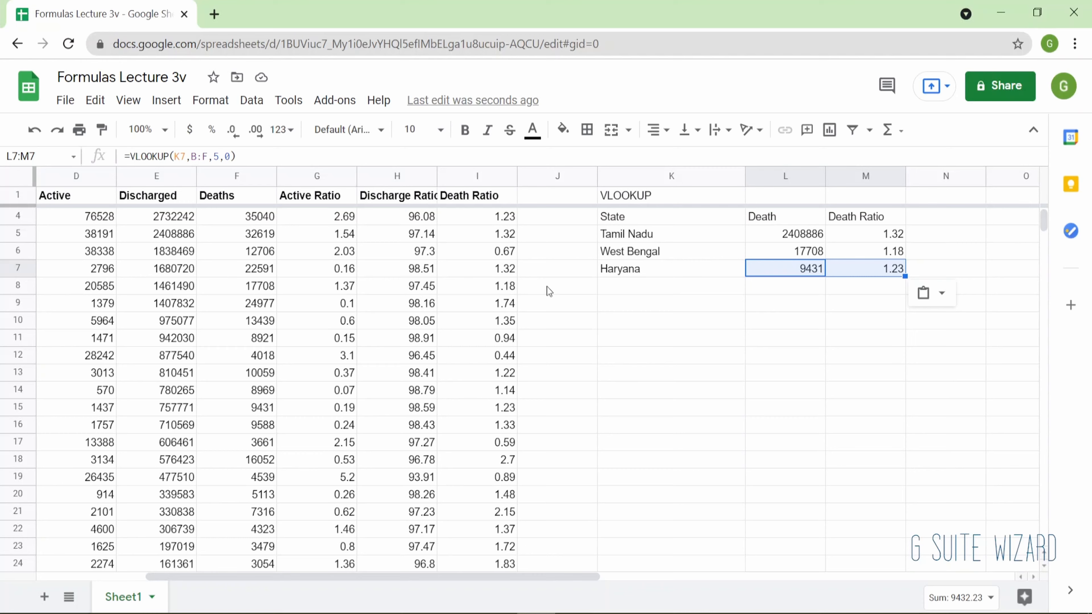
Examine how the B:F range in the L6 formula covers whole columns of the source data.
{"action": "double_click", "coordinate": [822, 252]}
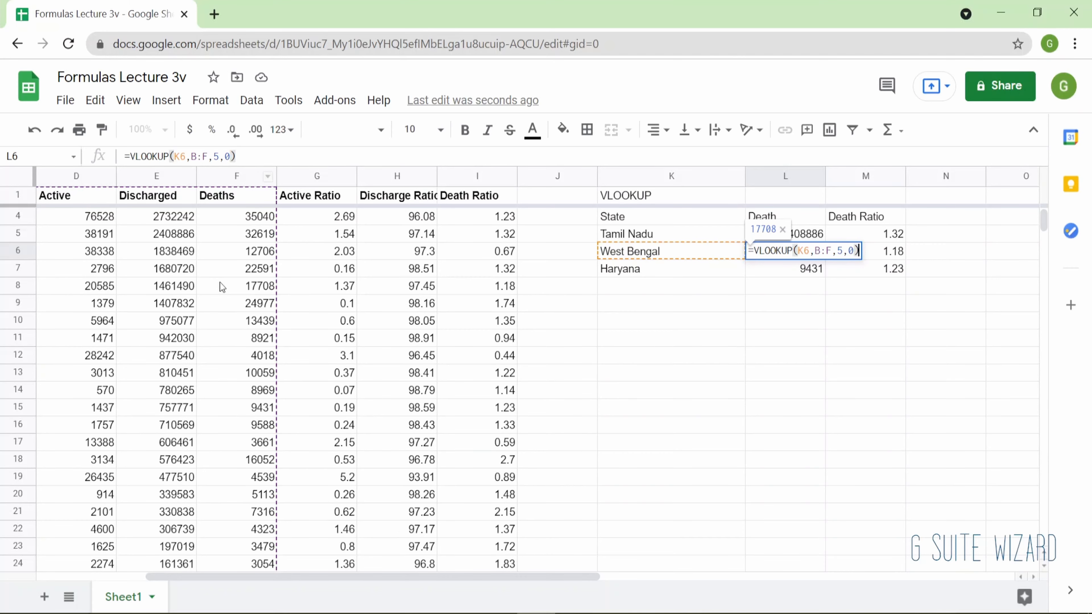
{"action": "scroll", "coordinate": [220, 286], "scroll_direction": "left", "scroll_amount": 5}
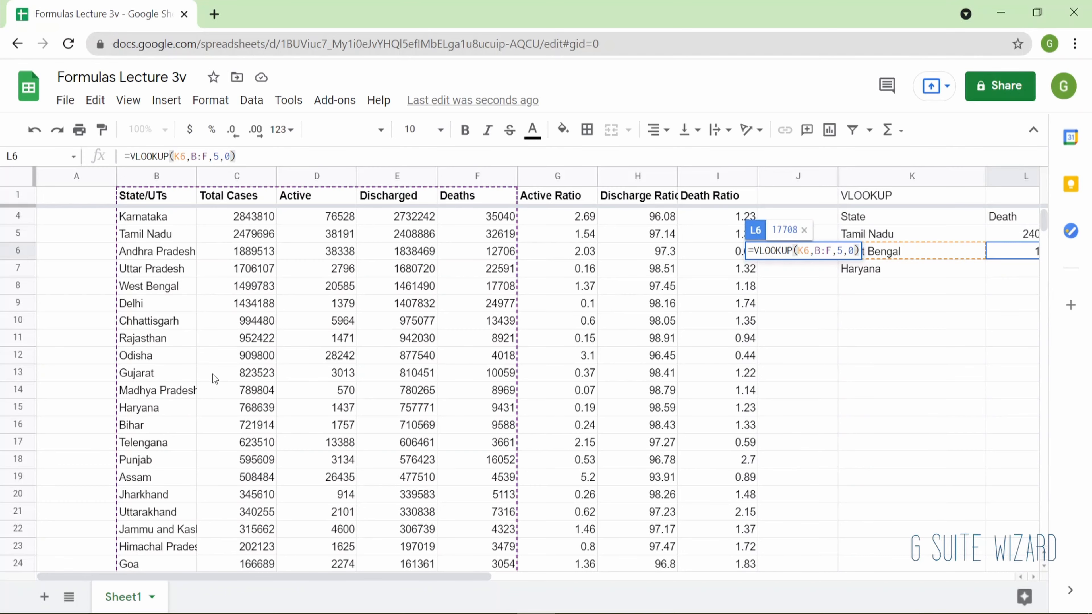
{"action": "left_click", "coordinate": [77, 461]}
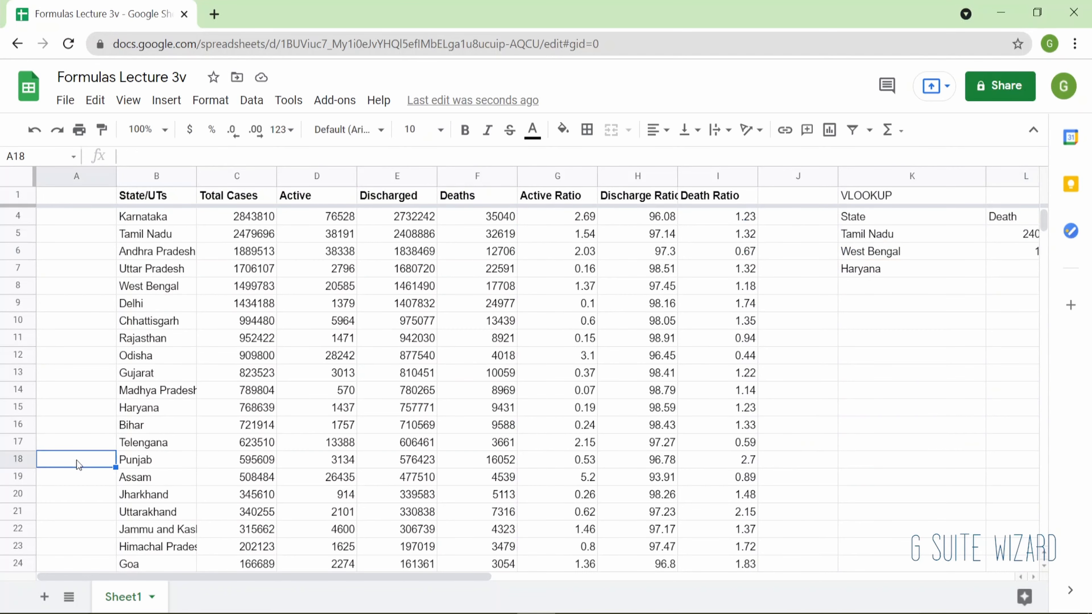
{"action": "key", "text": "ctrl+Down"}
{"action": "key", "text": "ctrl+Up"}
{"action": "key", "text": "Down"}
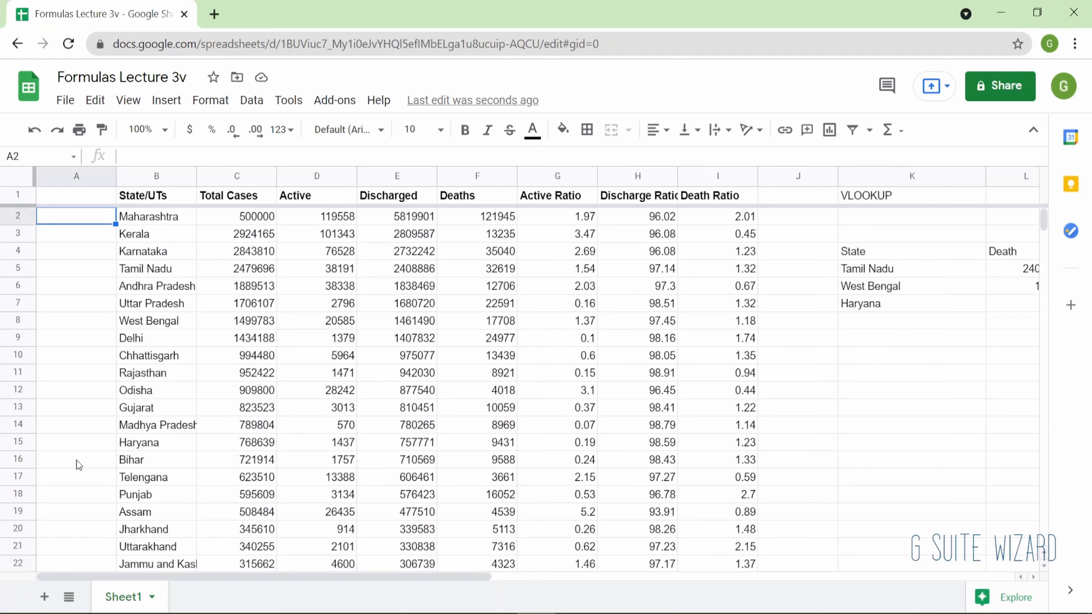
Restrict the lookup range in West Bengal's Death formula in L6 to B1:F5 and commit it.
{"action": "key", "text": "Right"}
{"action": "key", "text": "Right"}
{"action": "key", "text": "Right"}
{"action": "key", "text": "Right"}
{"action": "key", "text": "Right"}
{"action": "key", "text": "Right"}
{"action": "key", "text": "Right"}
{"action": "key", "text": "Right"}
{"action": "key", "text": "Right"}
{"action": "key", "text": "Right"}
{"action": "key", "text": "Right"}
{"action": "key", "text": "Right"}
{"action": "key", "text": "Down"}
{"action": "key", "text": "Down"}
{"action": "key", "text": "Down"}
{"action": "key", "text": "Left"}
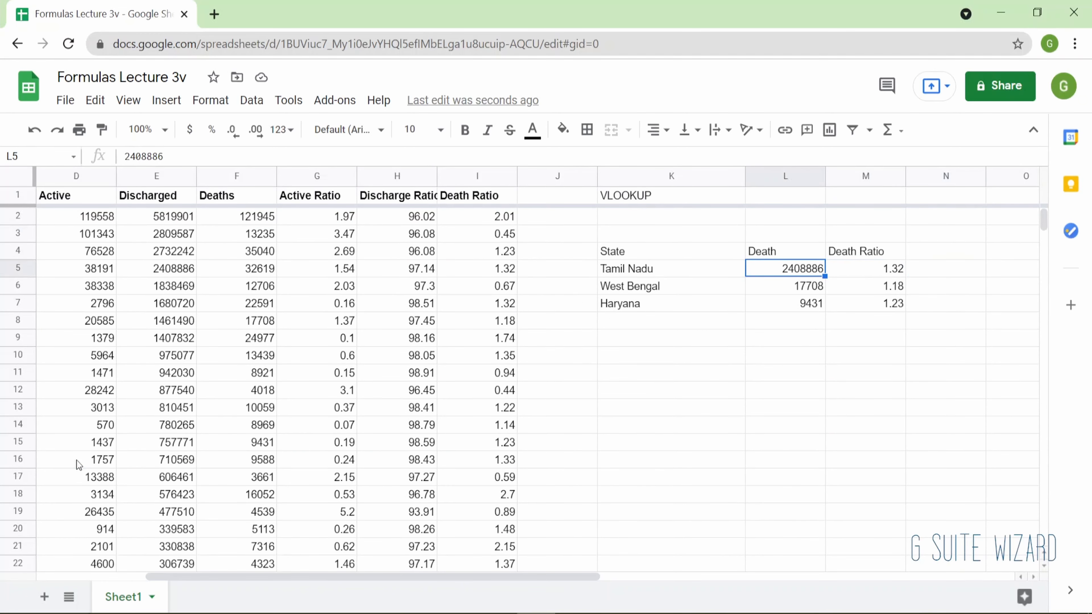
{"action": "key", "text": "Down"}
{"action": "key", "text": "Down"}
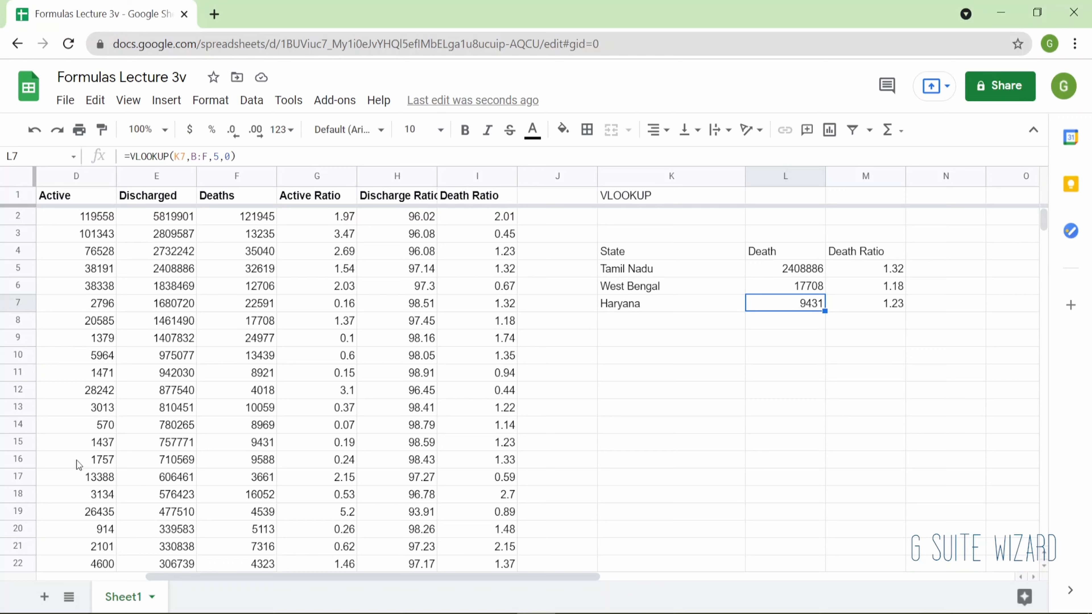
{"action": "key", "text": "Up"}
{"action": "key", "text": "Return"}
{"action": "key", "text": "Left"}
{"action": "key", "text": "Left"}
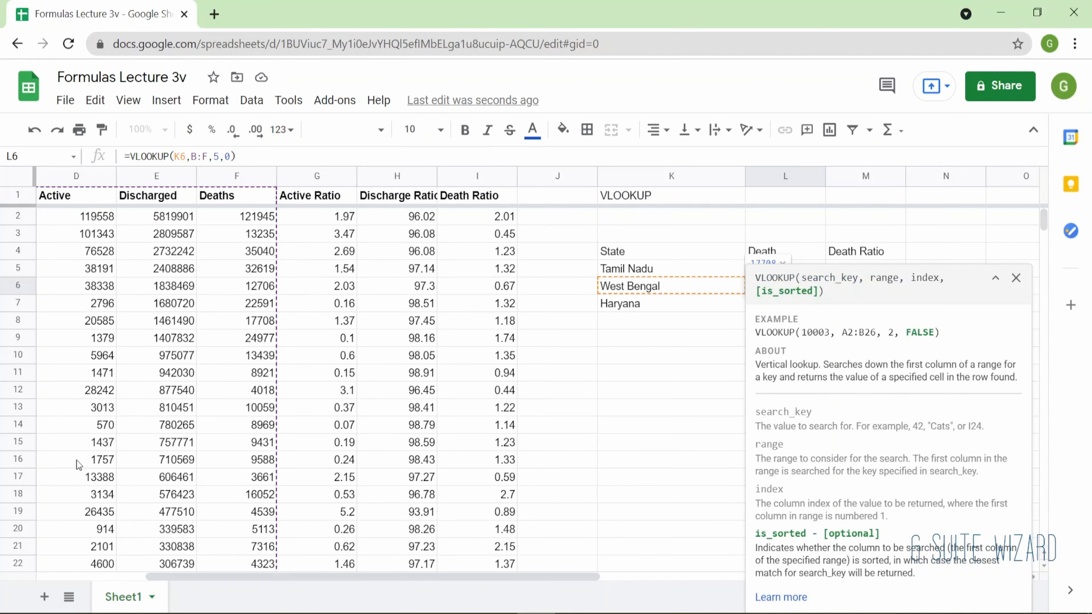
{"action": "left_click", "coordinate": [1016, 278]}
{"action": "key", "text": "Left"}
{"action": "key", "text": "Left"}
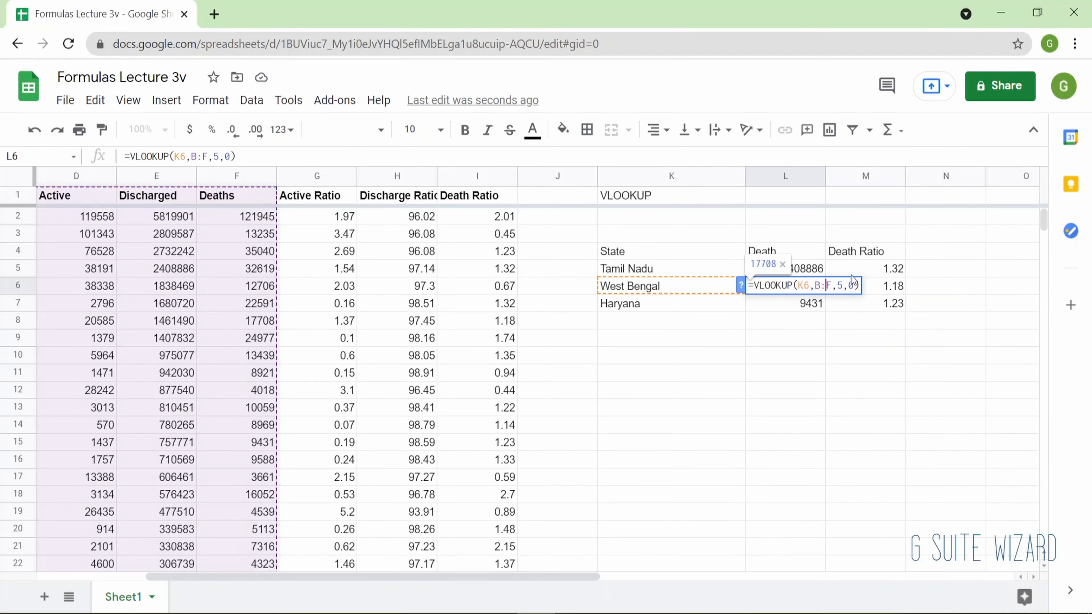
{"action": "type", "text": "1:F5"}
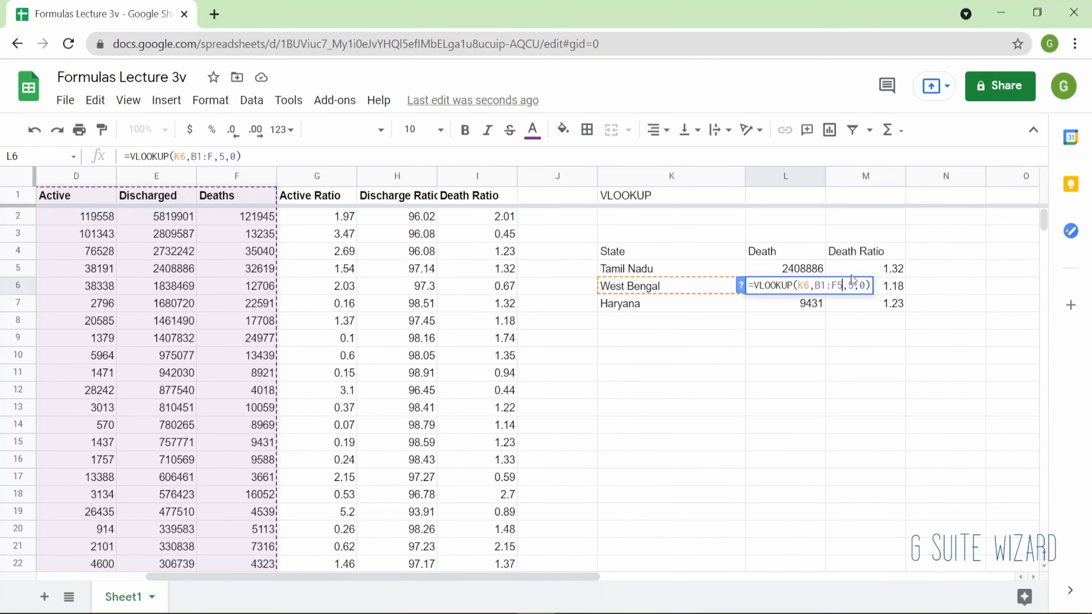
{"action": "key", "text": "Return"}
Highlight cells B1:F5 in the source data to examine which states the restricted range covers.
{"action": "scroll", "coordinate": [851, 275], "scroll_direction": "left", "scroll_amount": 3}
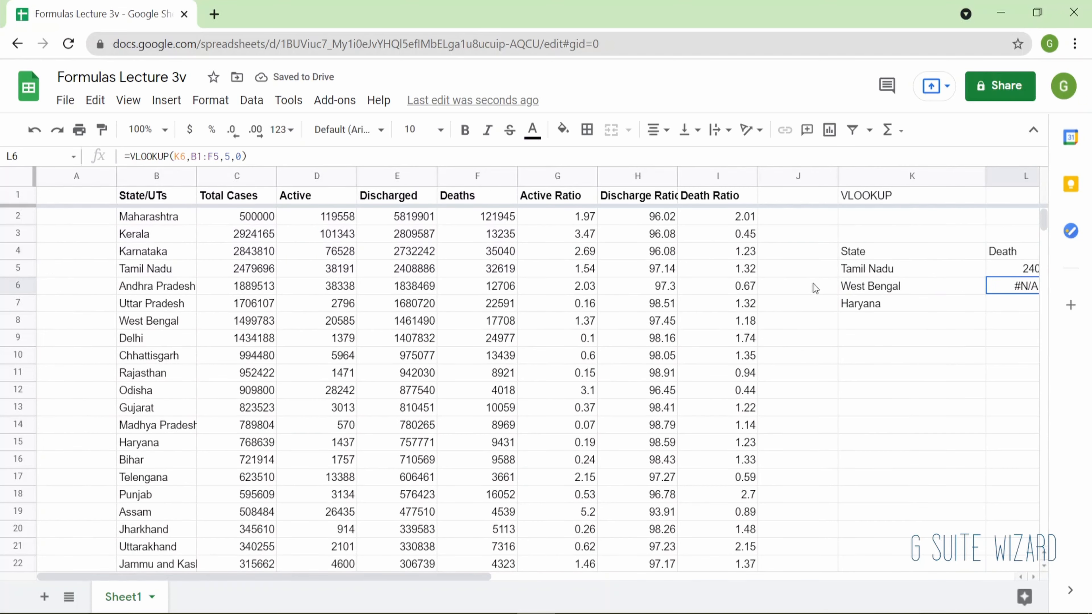
{"action": "left_click_drag", "start_coordinate": [172, 197], "coordinate": [504, 275]}
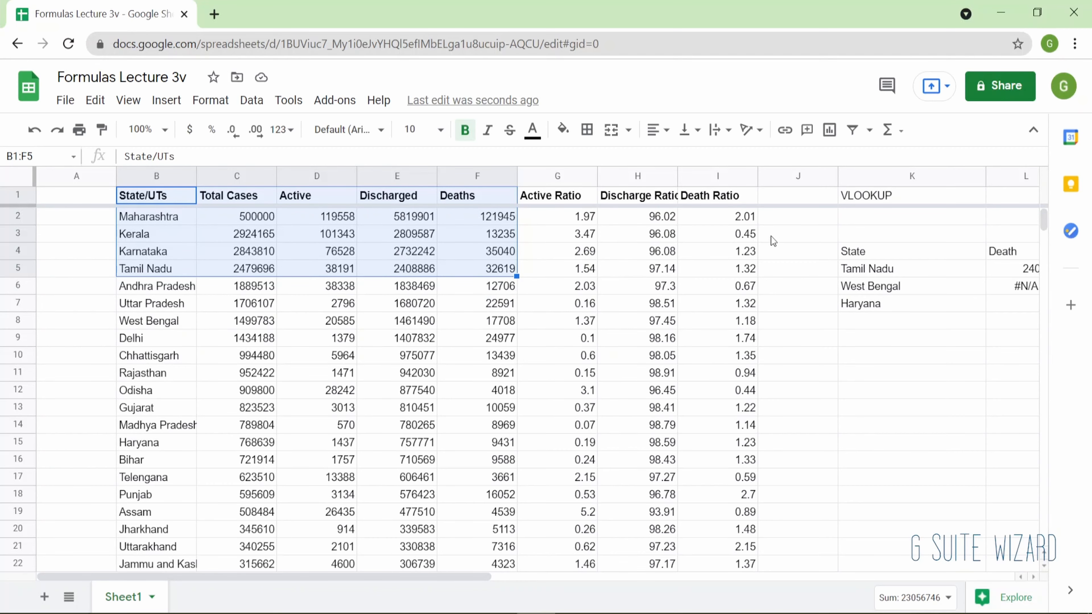
{"action": "scroll", "coordinate": [772, 241], "scroll_direction": "right", "scroll_amount": 5}
Copy West Bengal's Death formula with the restricted range from L6 into Haryana's Death cell L7.
{"action": "left_click", "coordinate": [726, 287]}
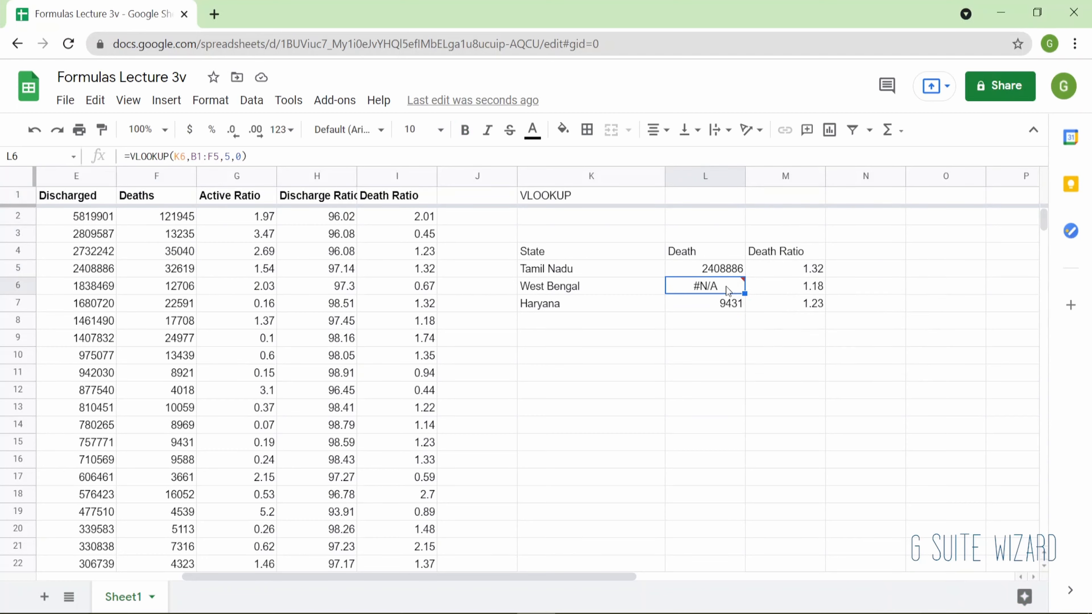
{"action": "key", "text": "ctrl+c"}
{"action": "double_click", "coordinate": [726, 287]}
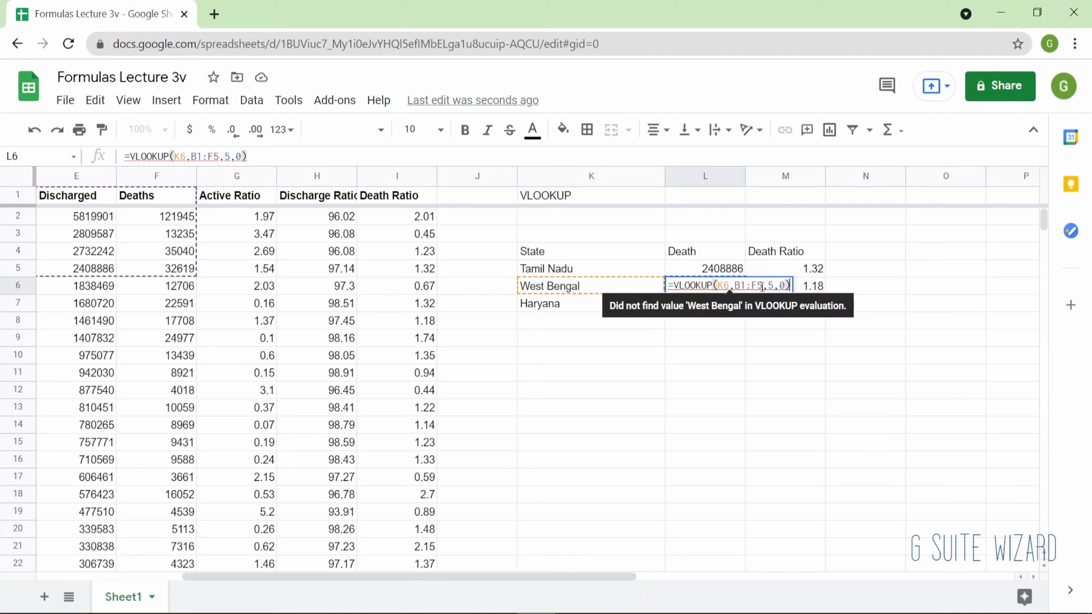
{"action": "key", "text": "Return"}
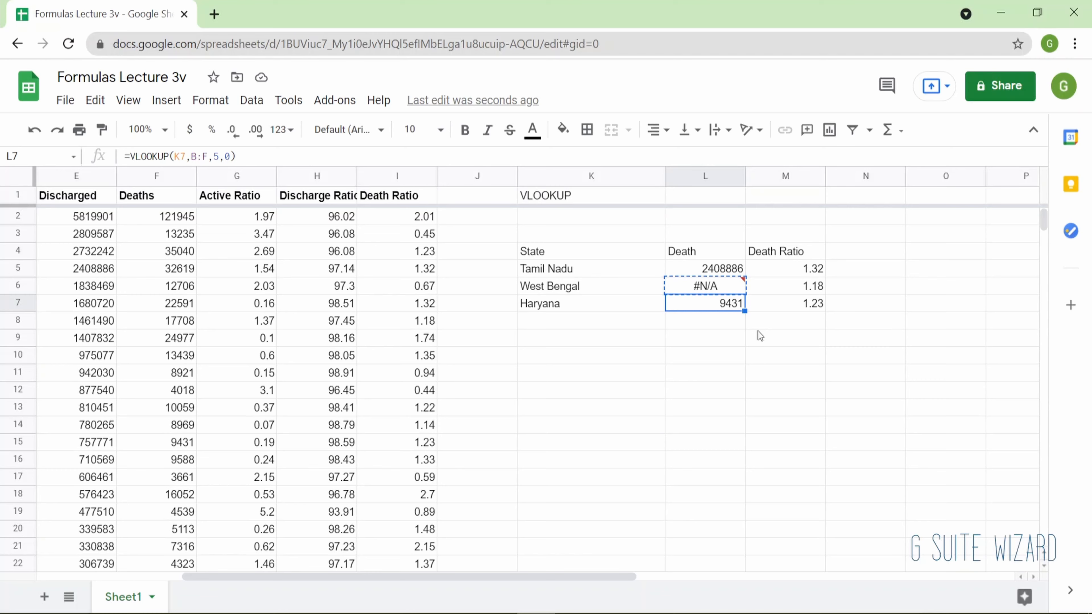
{"action": "key", "text": "ctrl+v"}
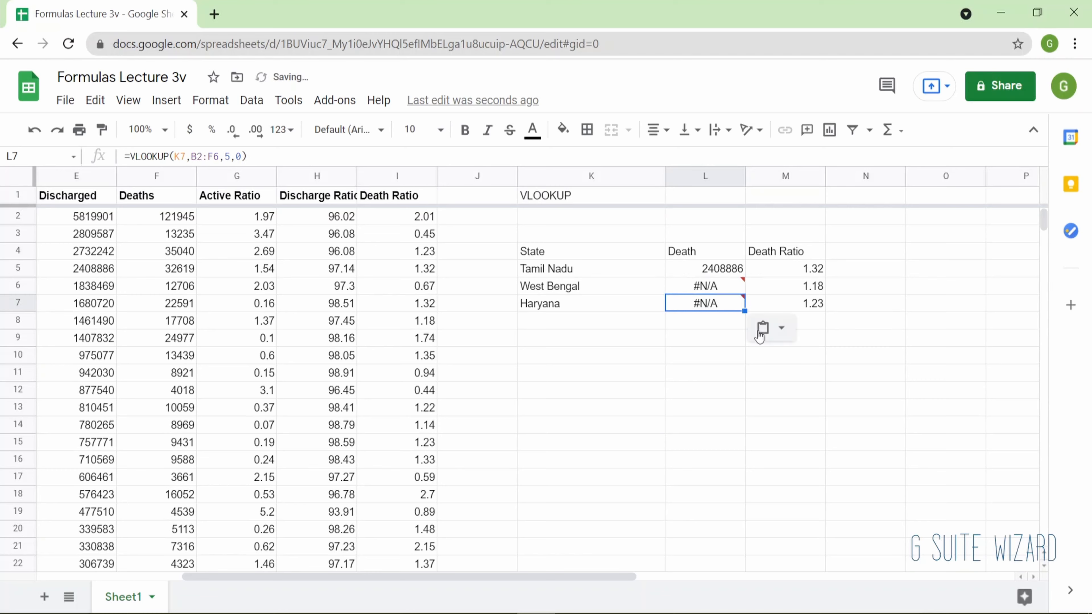
Examine the range reference in Haryana's copied Death formula in L7 and the other Death cells above it.
{"action": "key", "text": "F2"}
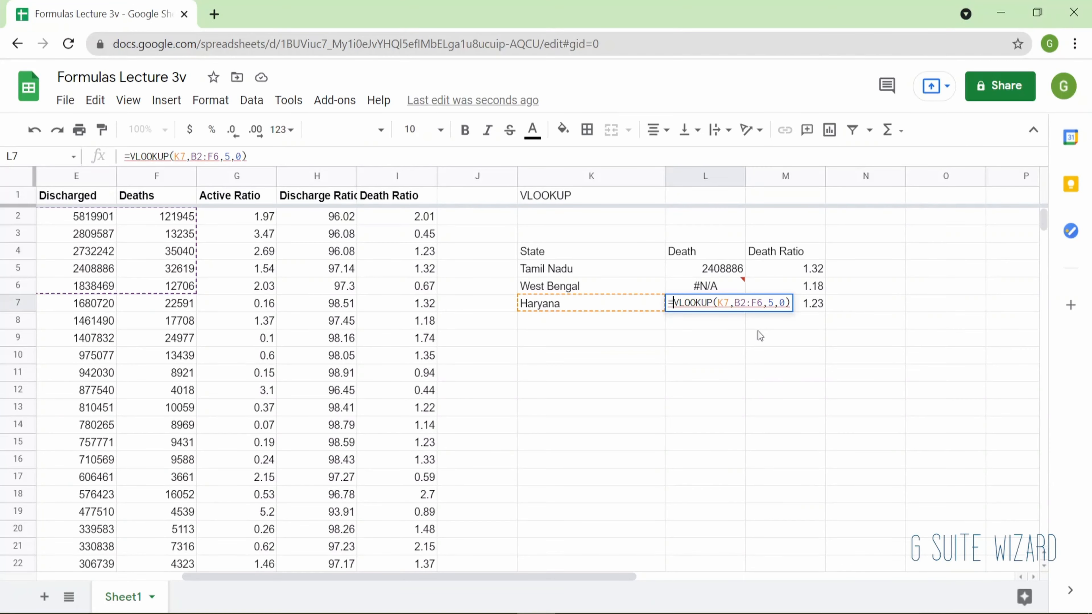
{"action": "key", "text": "Right"}
{"action": "key", "text": "Right"}
{"action": "key", "text": "Right"}
{"action": "key", "text": "Right"}
{"action": "key", "text": "Right"}
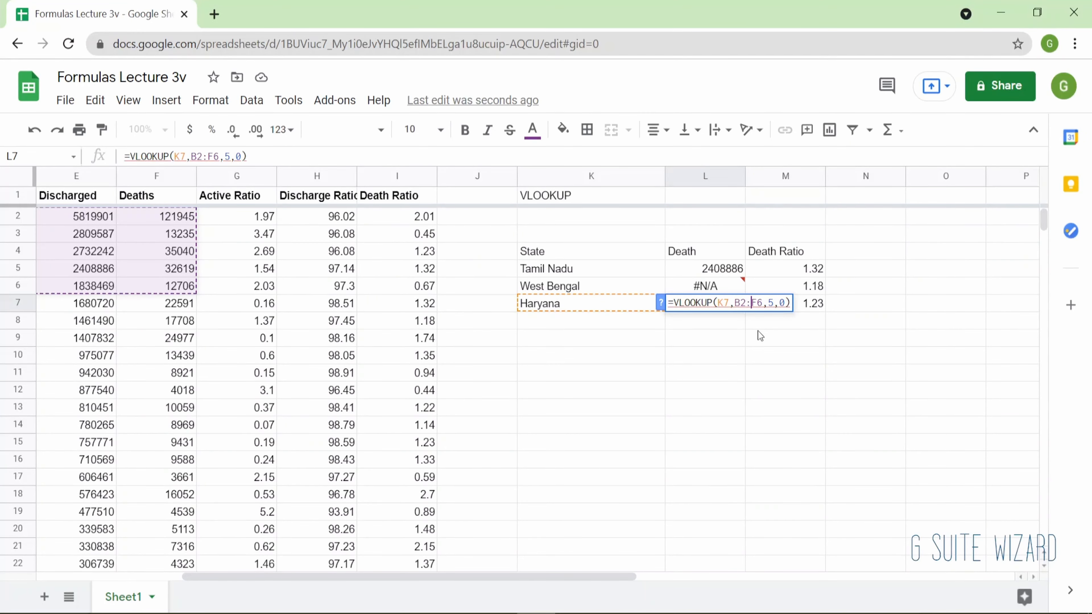
{"action": "key", "text": "Return"}
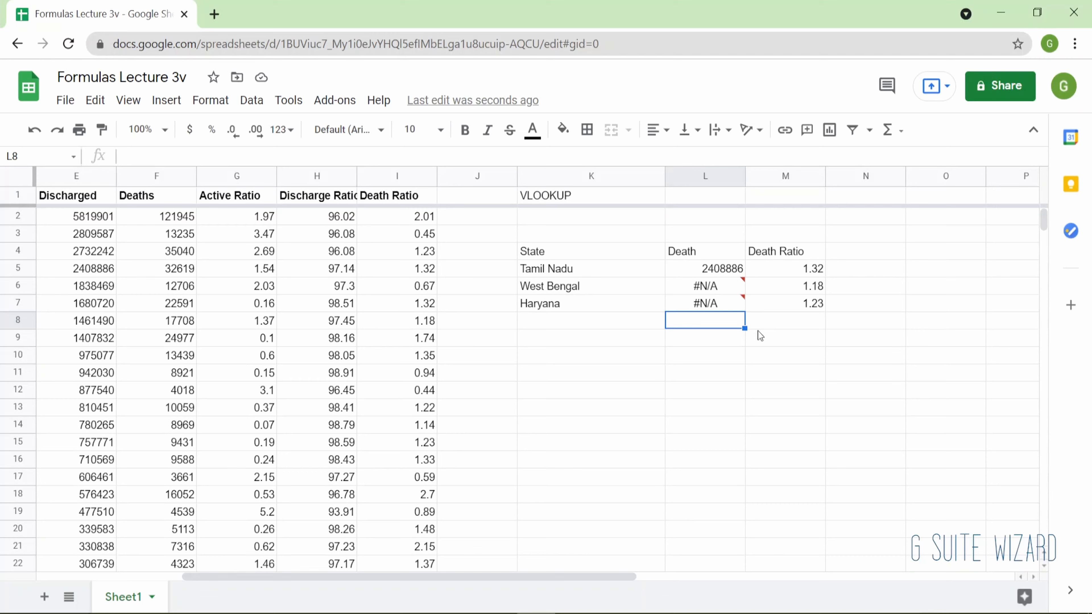
{"action": "key", "text": "Up"}
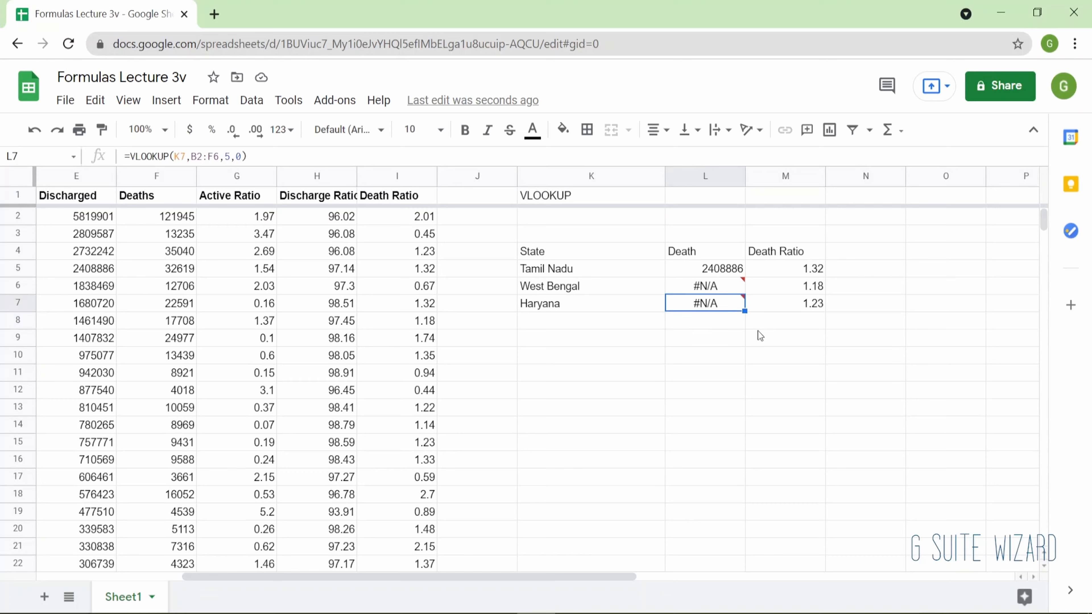
{"action": "key", "text": "Up"}
{"action": "key", "text": "Up"}
{"action": "key", "text": "Down"}
{"action": "key", "text": "Return"}
{"action": "key", "text": "Left"}
{"action": "key", "text": "Left"}
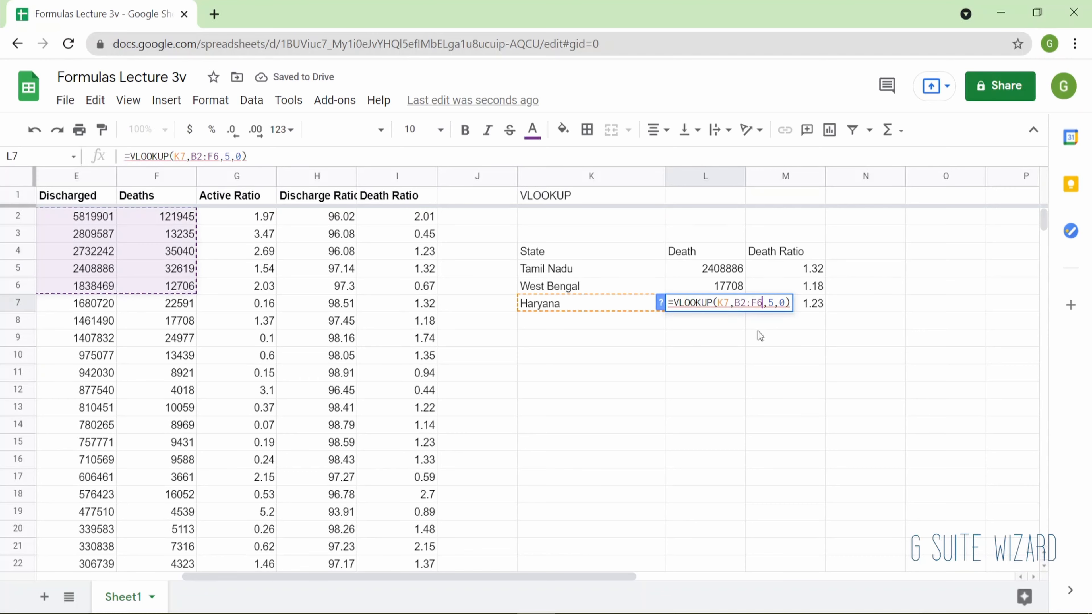
{"action": "key", "text": "Return"}
{"action": "key", "text": "Up"}
{"action": "key", "text": "Up"}
{"action": "key", "text": "Up"}
Copy the state name Madhya Pradesh from B14 into K8, directly below Haryana in the lookup list.
{"action": "scroll", "coordinate": [560, 352], "scroll_direction": "left", "scroll_amount": 5}
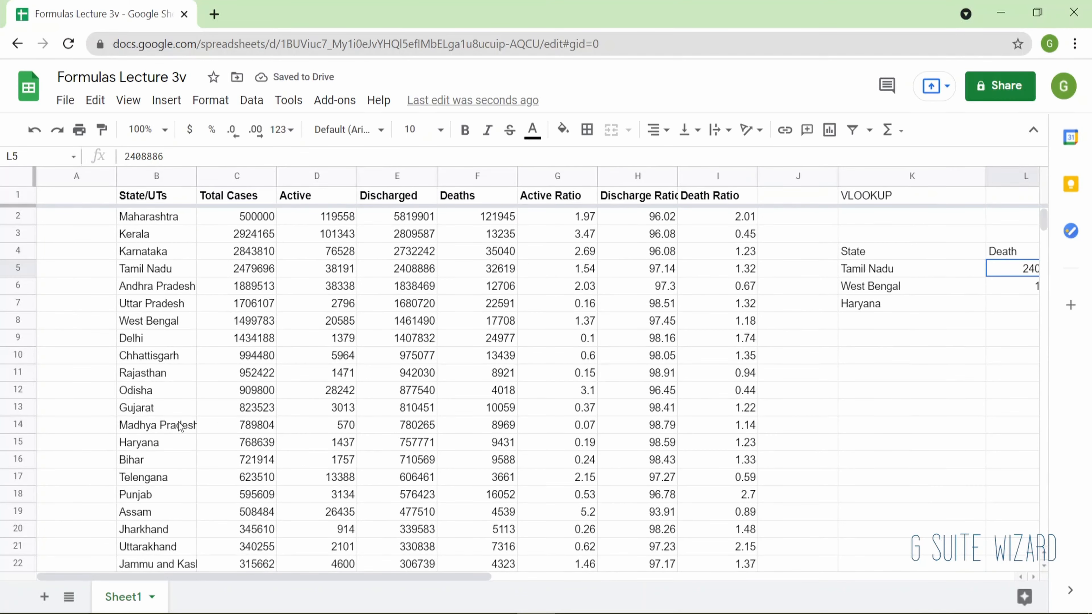
{"action": "left_click", "coordinate": [167, 427]}
{"action": "key", "text": "ctrl+c"}
{"action": "key", "text": "Right"}
{"action": "key", "text": "Right"}
{"action": "key", "text": "Right"}
{"action": "key", "text": "Right"}
{"action": "key", "text": "Right"}
{"action": "key", "text": "Right"}
{"action": "key", "text": "Right"}
{"action": "key", "text": "Right"}
{"action": "key", "text": "Right"}
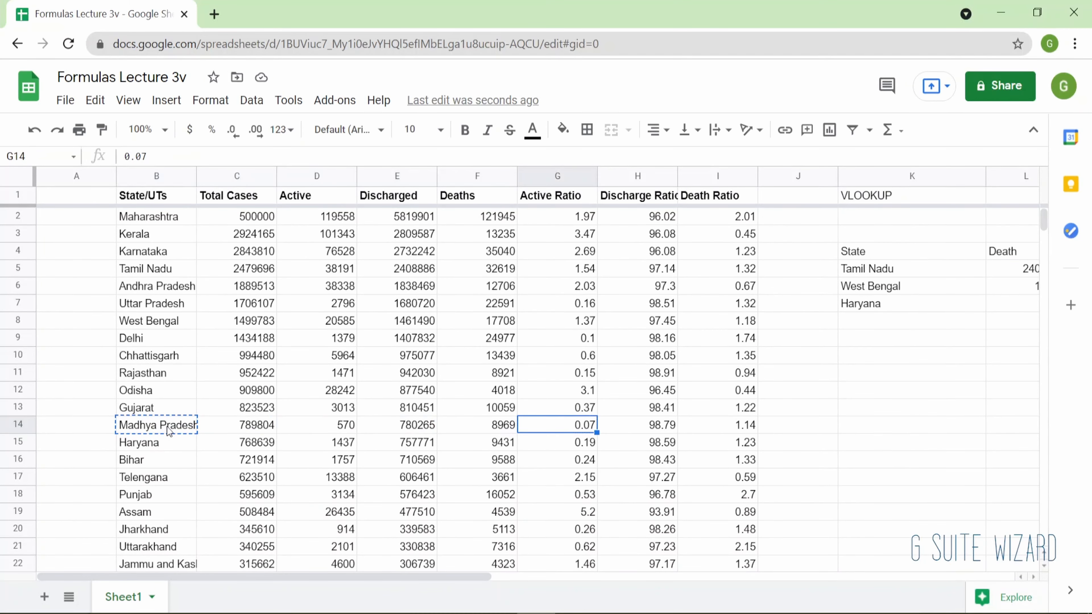
{"action": "key", "text": "ctrl+Up"}
{"action": "key", "text": "Down"}
{"action": "key", "text": "ctrl+v"}
Copy Haryana's Death and Death Ratio formulas from L7:M7 into Madhya Pradesh's row at L8.
{"action": "key", "text": "Right"}
{"action": "key", "text": "Right"}
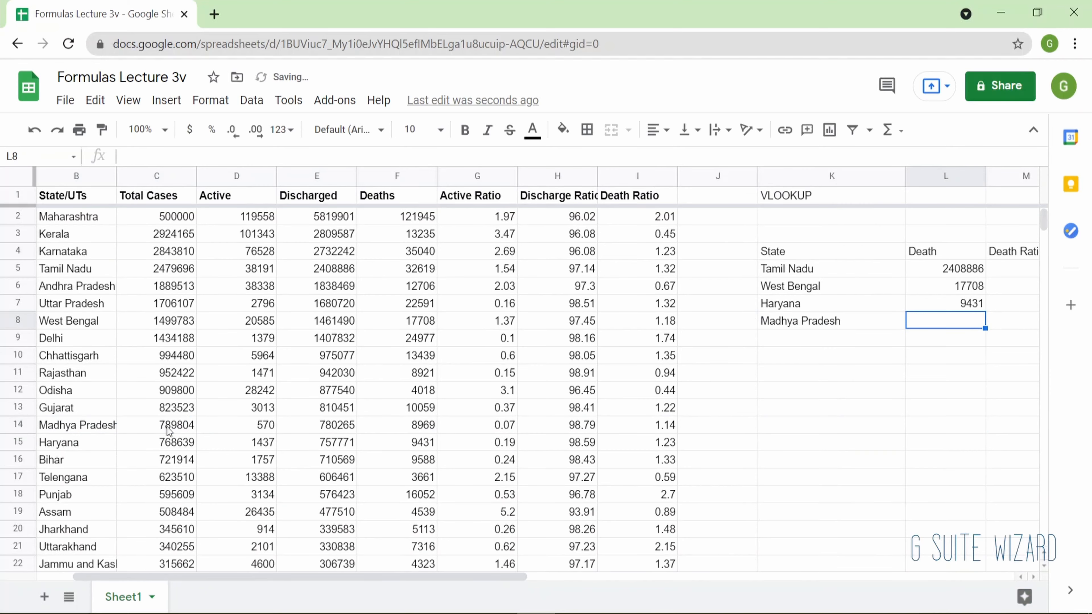
{"action": "key", "text": "Up"}
{"action": "key", "text": "Left"}
{"action": "key", "text": "shift+Right"}
{"action": "key", "text": "ctrl+c"}
{"action": "key", "text": "Down"}
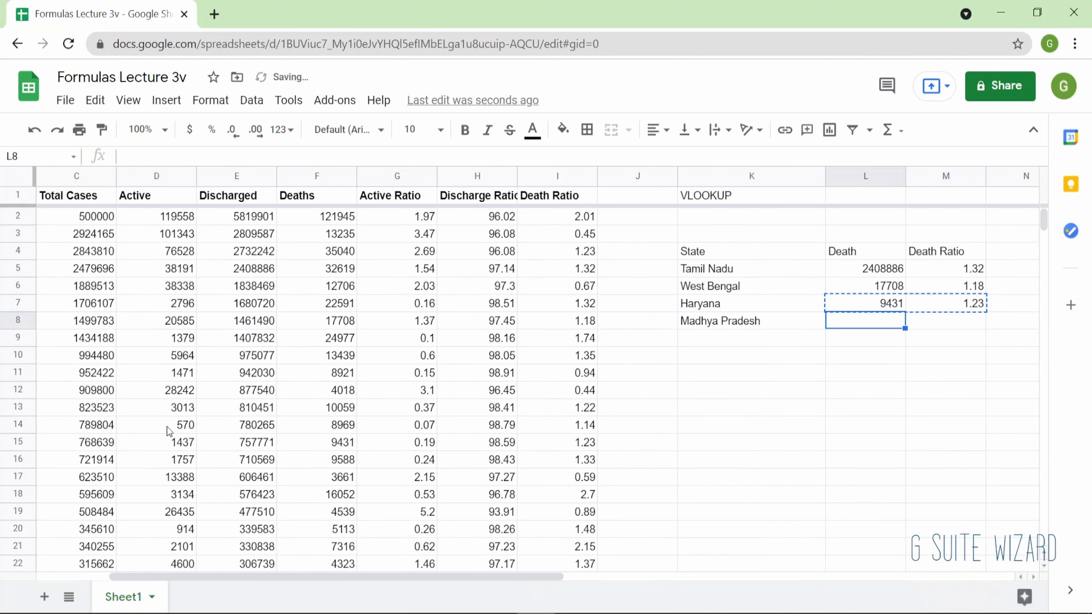
{"action": "key", "text": "ctrl+v"}
{"action": "key", "text": "Down"}
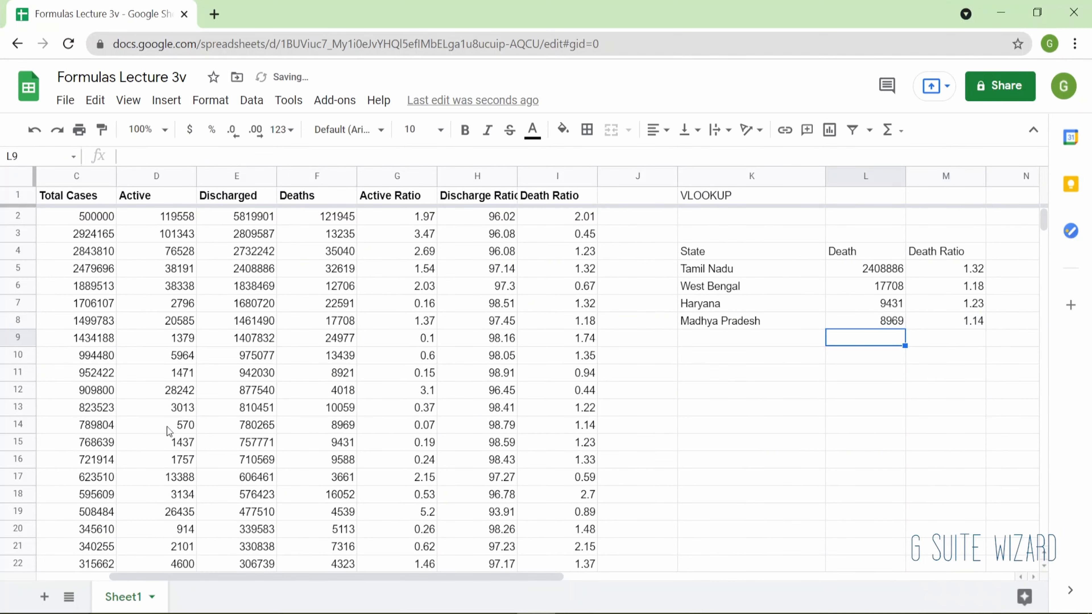
Review the Death and Death Ratio cells for all states in the lookup list.
{"action": "key", "text": "Up"}
{"action": "key", "text": "Up"}
{"action": "key", "text": "Up"}
{"action": "key", "text": "Up"}
{"action": "key", "text": "Right"}
{"action": "key", "text": "Up"}
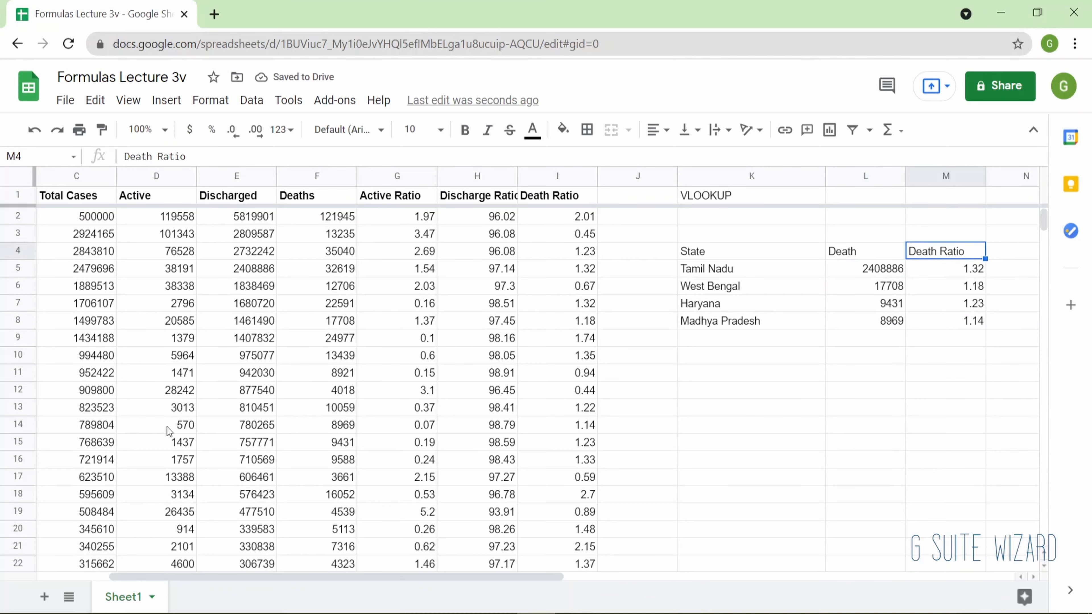
{"action": "key", "text": "Down"}
{"action": "key", "text": "Down"}
{"action": "key", "text": "Down"}
{"action": "key", "text": "Up"}
{"action": "key", "text": "Up"}
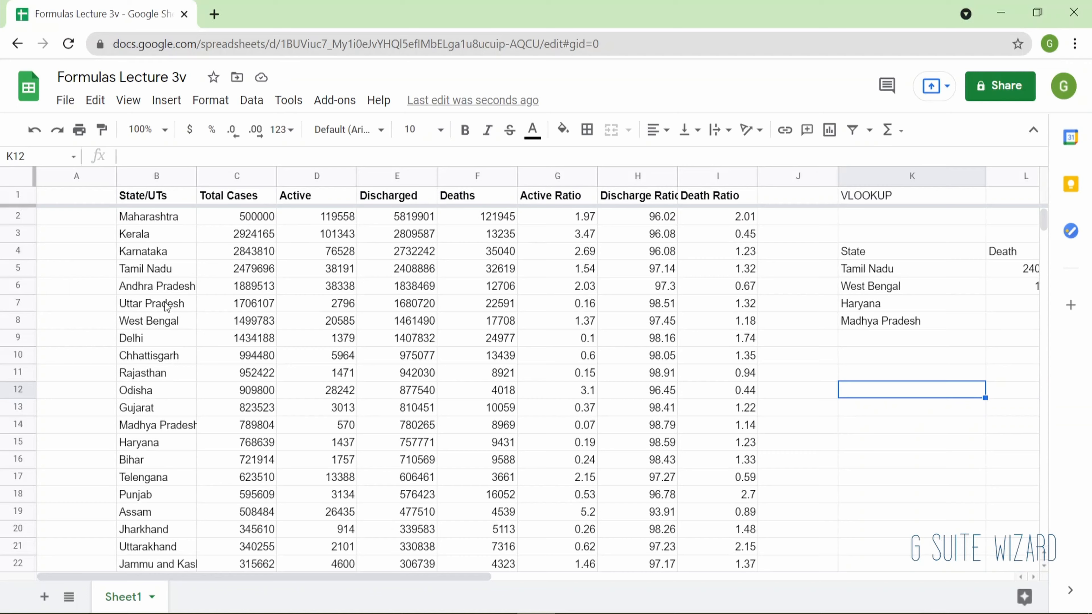
Insert a row above Odisha in row 12 and fill it with a copy of West Bengal's record B8:I8.
{"action": "right_click", "coordinate": [28, 389]}
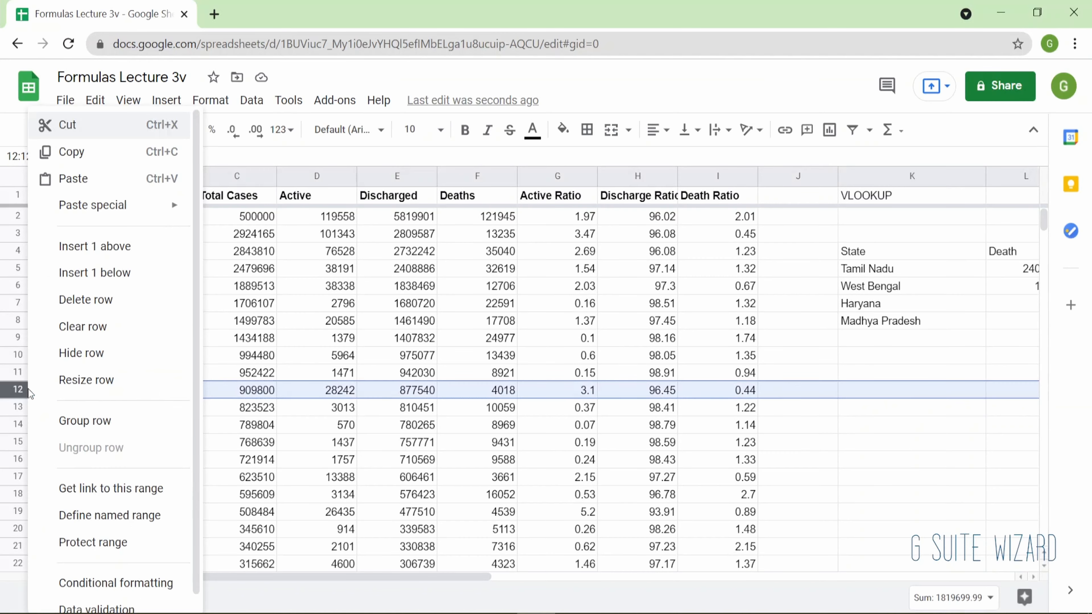
{"action": "left_click", "coordinate": [102, 257]}
{"action": "key", "text": "Up"}
{"action": "key", "text": "Up"}
{"action": "key", "text": "Up"}
{"action": "key", "text": "Up"}
{"action": "key", "text": "Right"}
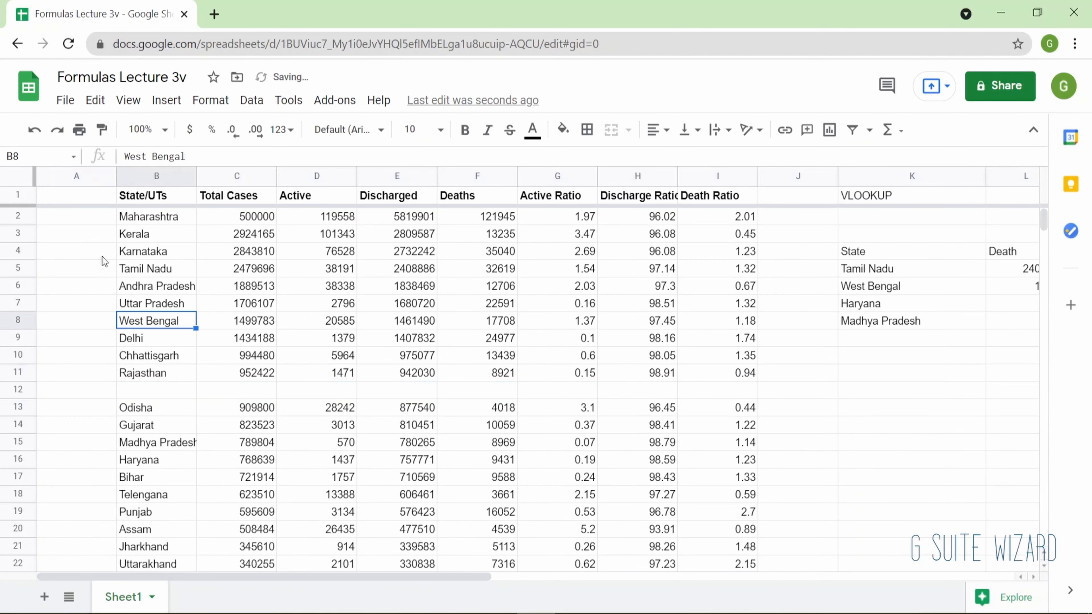
{"action": "key", "text": "shift+Right"}
{"action": "key", "text": "shift+Right"}
{"action": "key", "text": "shift+Right"}
{"action": "key", "text": "shift+Right"}
{"action": "key", "text": "shift+Right"}
{"action": "key", "text": "shift+Right"}
{"action": "key", "text": "shift+Right"}
{"action": "key", "text": "ctrl+c"}
{"action": "key", "text": "Down"}
{"action": "key", "text": "Down"}
{"action": "key", "text": "Down"}
{"action": "key", "text": "Down"}
{"action": "key", "text": "ctrl+v"}
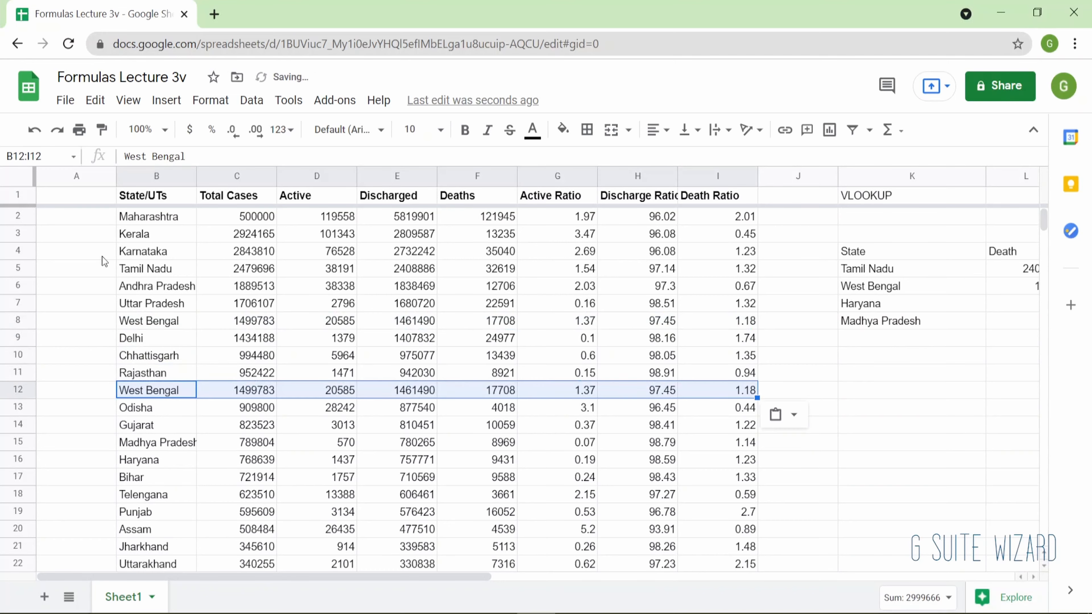
Set Deaths to 18880 and Death Ratio to 1.9 in the duplicate West Bengal record in row 12.
{"action": "key", "text": "Right"}
{"action": "key", "text": "Right"}
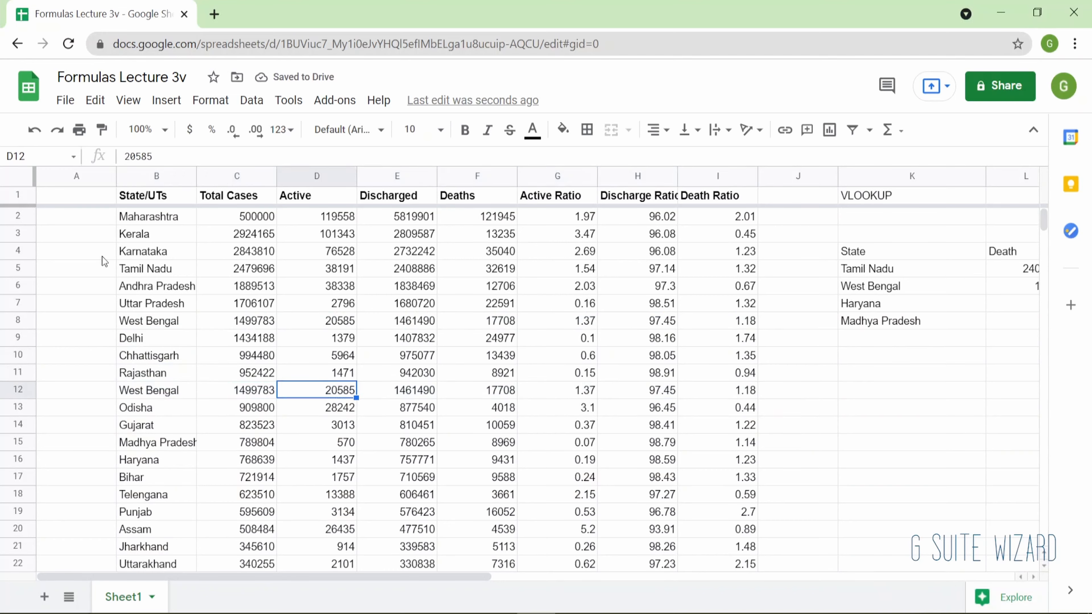
{"action": "key", "text": "Right"}
{"action": "key", "text": "Right"}
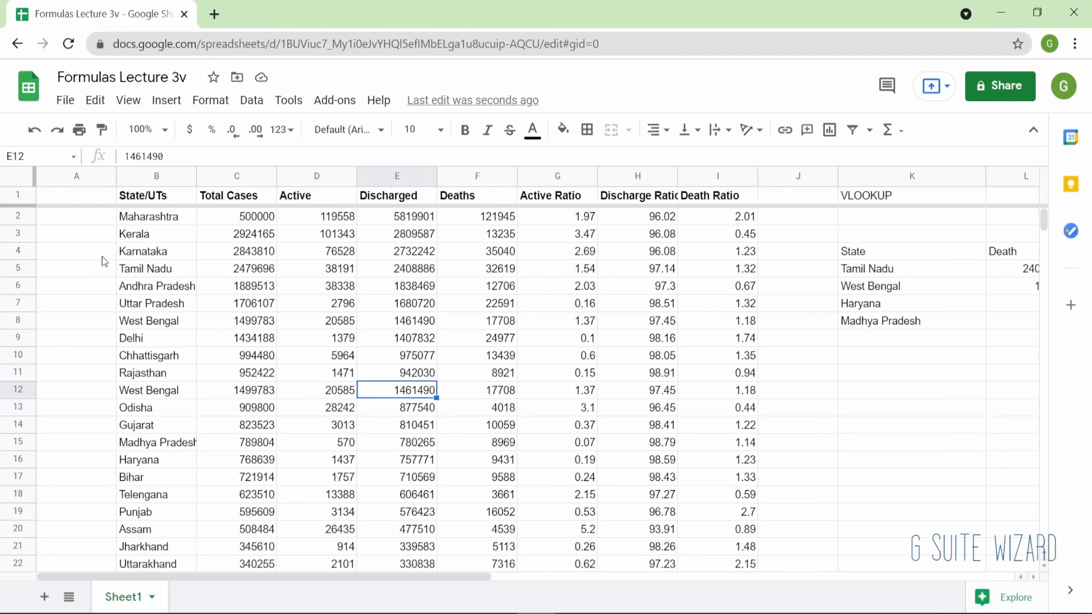
{"action": "type", "text": "18880"}
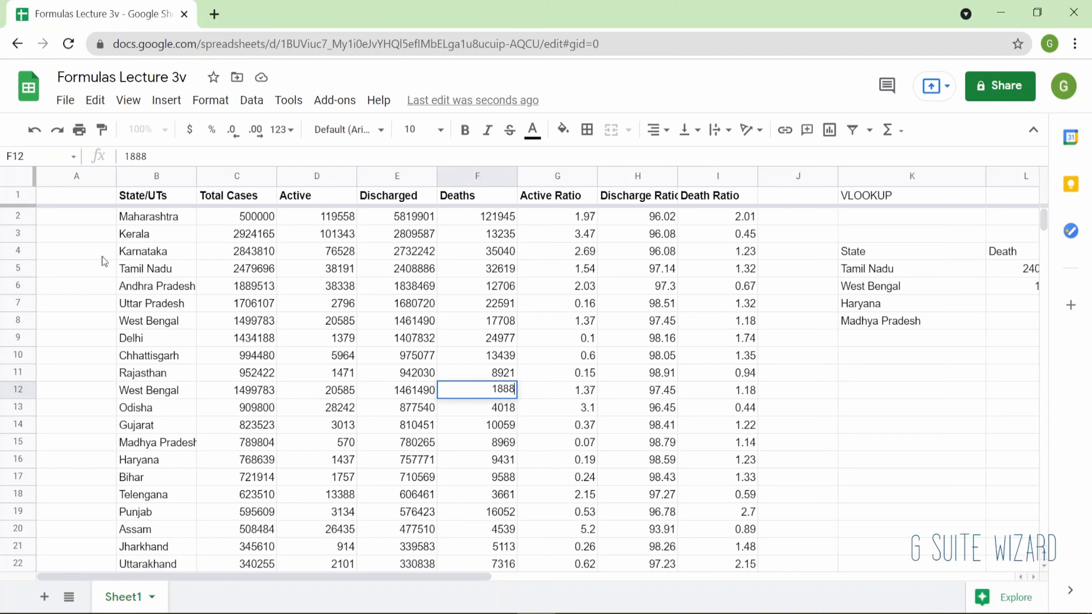
{"action": "key", "text": "Right"}
{"action": "key", "text": "Right"}
{"action": "key", "text": "Right"}
{"action": "type", "text": "19"}
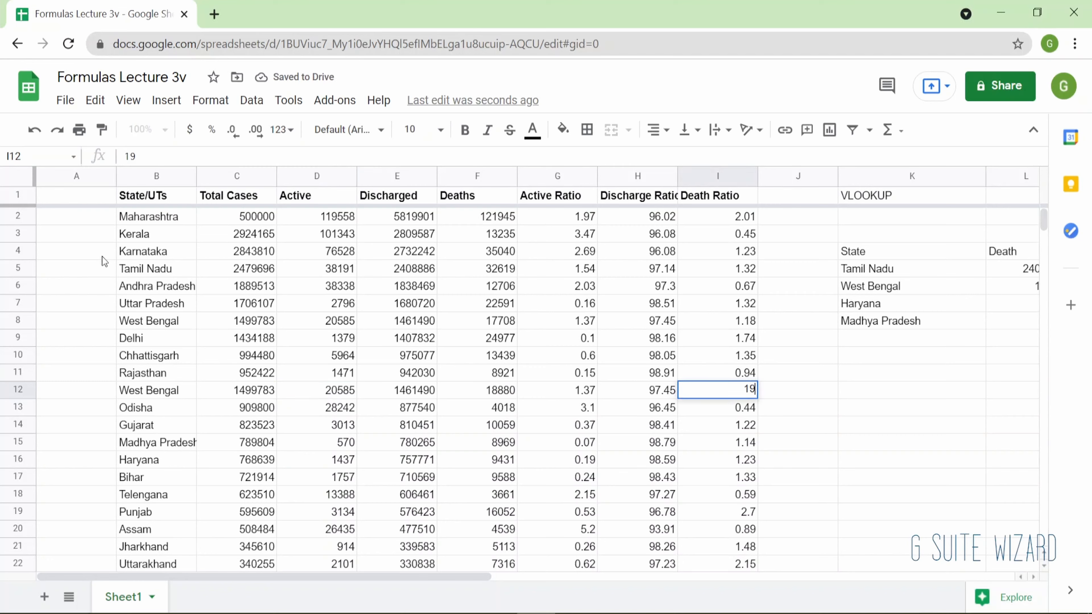
{"action": "key", "text": "BackSpace"}
{"action": "type", "text": ".9"}
Check West Bengal's Death and Death Ratio results in row 6 of the lookup list.
{"action": "key", "text": "Left"}
{"action": "key", "text": "Left"}
{"action": "key", "text": "Left"}
{"action": "key", "text": "Right"}
{"action": "key", "text": "Right"}
{"action": "key", "text": "Right"}
{"action": "key", "text": "Right"}
{"action": "key", "text": "Right"}
{"action": "key", "text": "Right"}
{"action": "key", "text": "Right"}
{"action": "key", "text": "Up"}
{"action": "scroll", "coordinate": [241, 395], "scroll_direction": "left", "scroll_amount": 2}
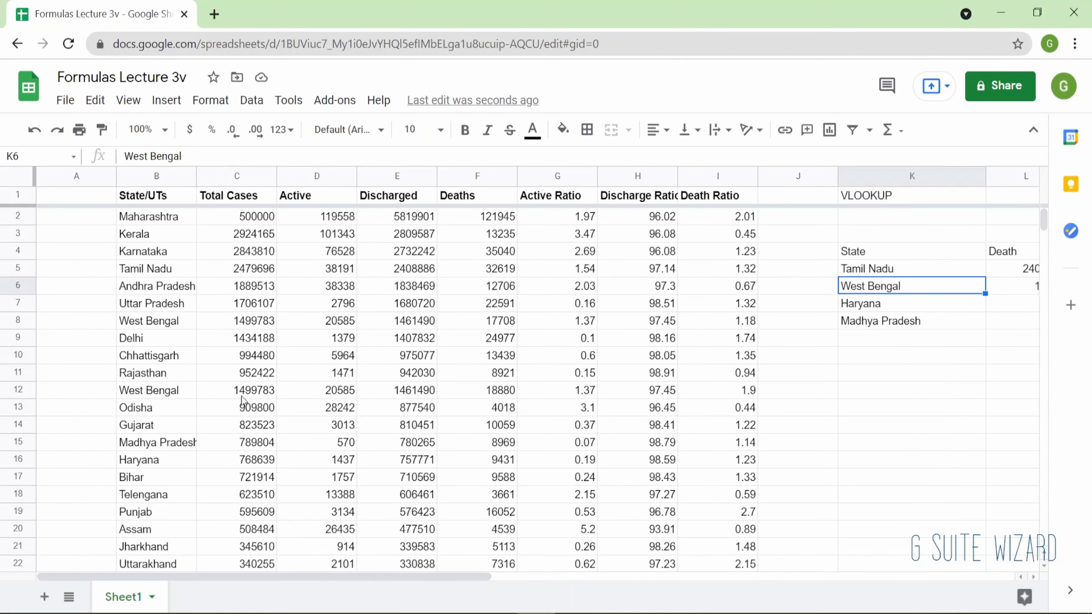
{"action": "scroll", "coordinate": [241, 395], "scroll_direction": "right", "scroll_amount": 5}
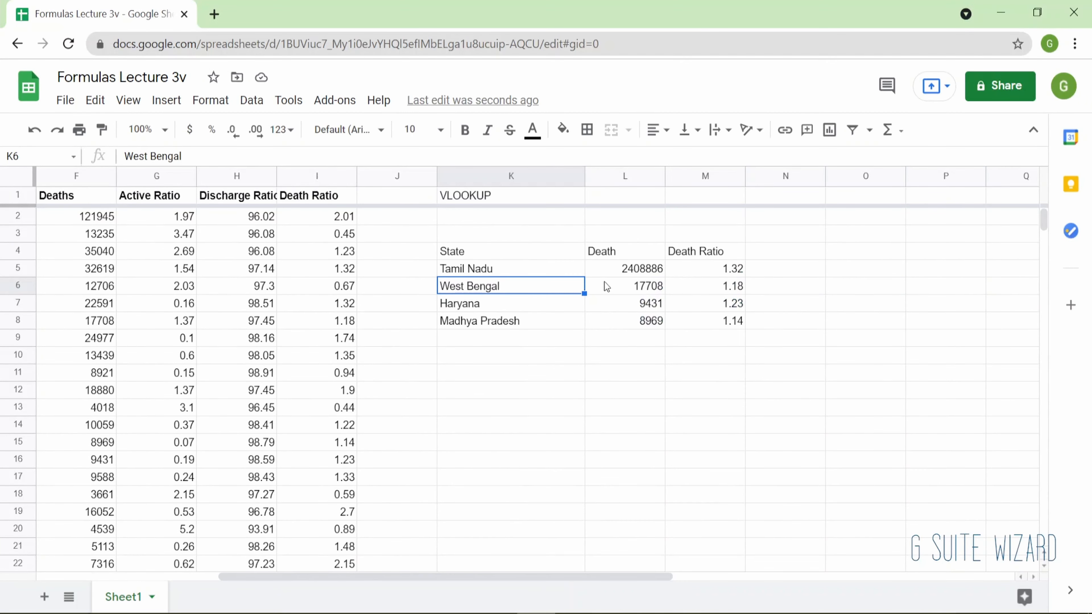
{"action": "key", "text": "Right"}
{"action": "key", "text": "Right"}
Compare the two West Bengal records in rows 8 and 12 of the source data.
{"action": "key", "text": "Left"}
{"action": "key", "text": "Left"}
{"action": "key", "text": "Left"}
{"action": "key", "text": "Left"}
{"action": "key", "text": "Left"}
{"action": "key", "text": "Left"}
{"action": "key", "text": "Left"}
{"action": "key", "text": "Left"}
{"action": "key", "text": "Left"}
{"action": "key", "text": "Left"}
{"action": "key", "text": "Left"}
{"action": "key", "text": "Left"}
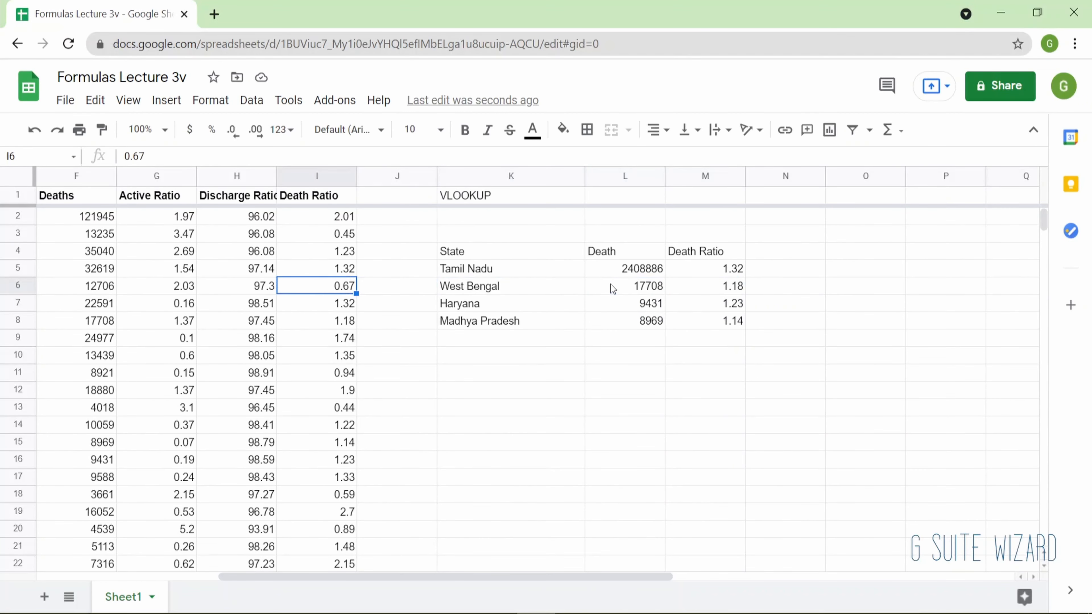
{"action": "key", "text": "Right"}
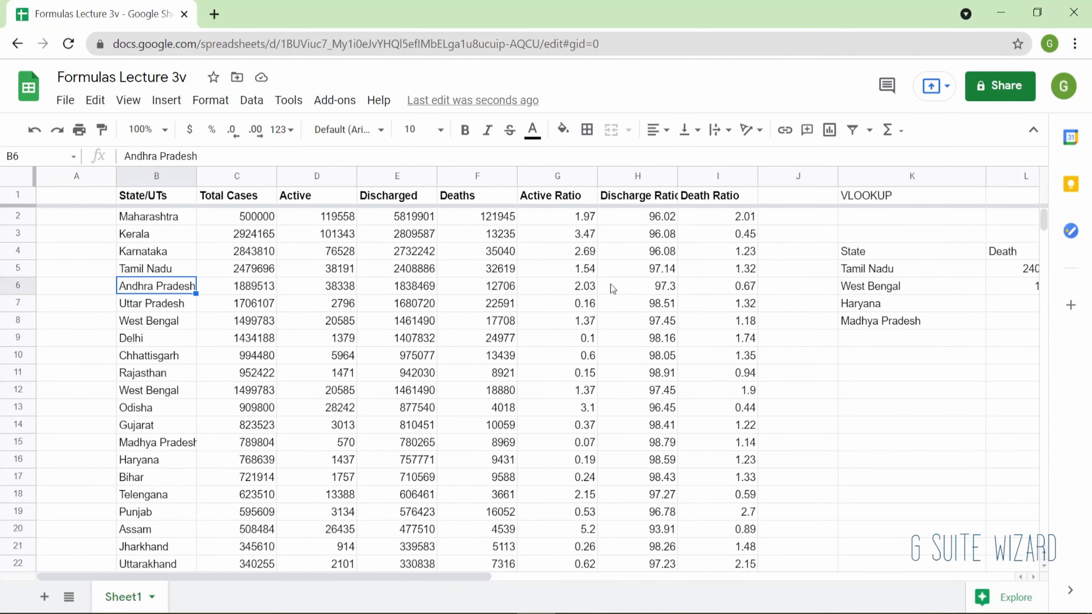
{"action": "key", "text": "Down"}
{"action": "key", "text": "Down"}
{"action": "key", "text": "Down"}
{"action": "key", "text": "Down"}
{"action": "key", "text": "Down"}
{"action": "key", "text": "Down"}
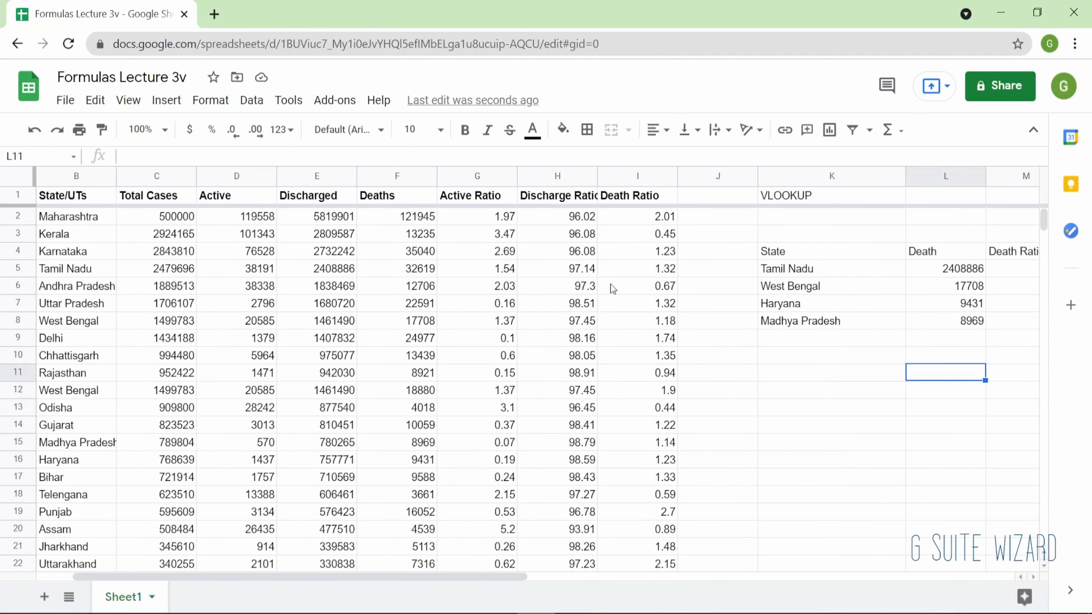
Examine the Death and Death Ratio formulas beside West Bengal in L6 and M6.
{"action": "key", "text": "Up"}
{"action": "key", "text": "Up"}
{"action": "key", "text": "Up"}
{"action": "key", "text": "Up"}
{"action": "key", "text": "Up"}
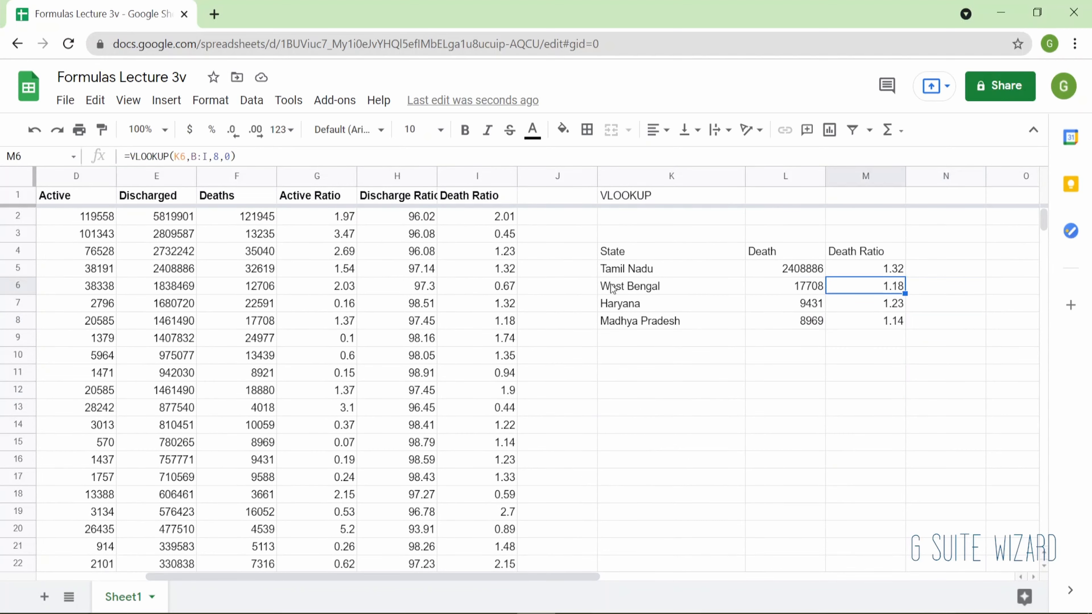
Change the state name in K6 to West-Bengal, with a hyphen instead of the space.
{"action": "left_click", "coordinate": [612, 287]}
{"action": "double_click", "coordinate": [613, 285]}
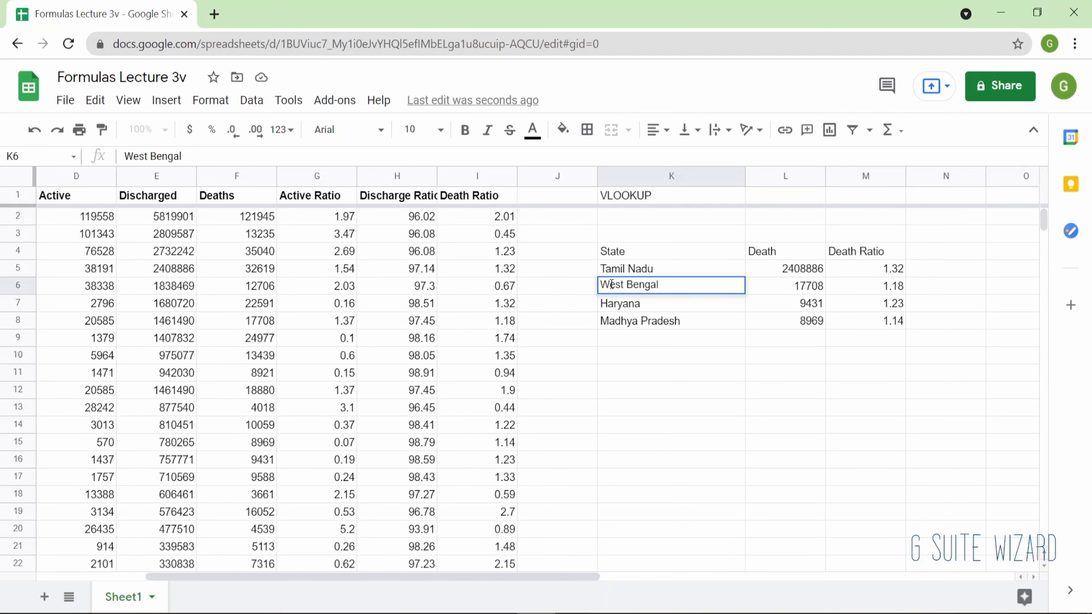
{"action": "key", "text": "BackSpace"}
{"action": "type", "text": "-"}
{"action": "key", "text": "Return"}
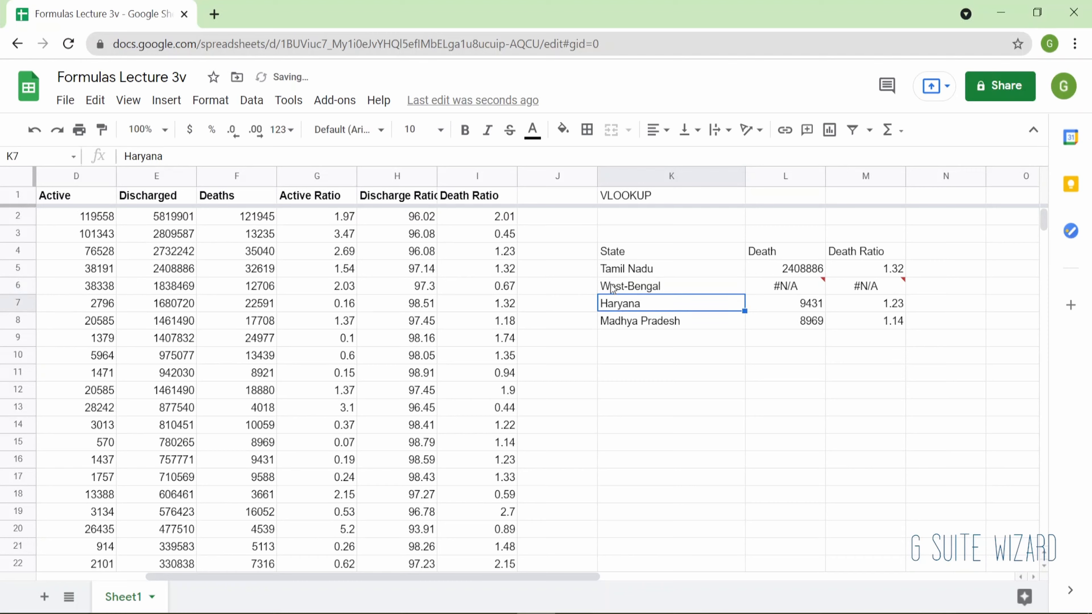
Compare the hyphenated state name in K6 with the spellings in the State/UTs column B.
{"action": "left_click", "coordinate": [613, 287]}
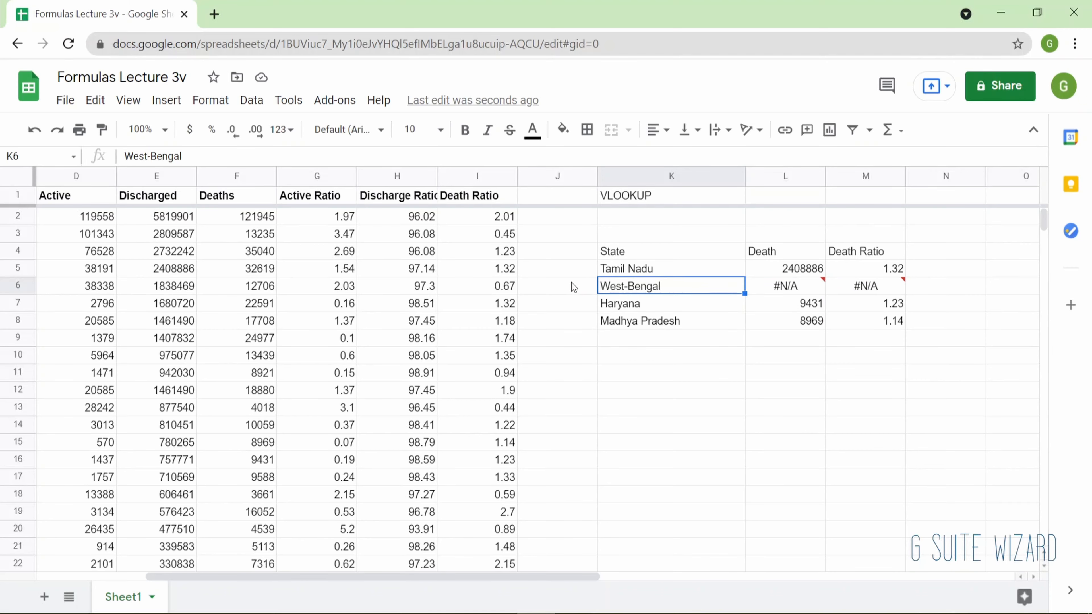
{"action": "scroll", "coordinate": [597, 290], "scroll_direction": "left", "scroll_amount": 3}
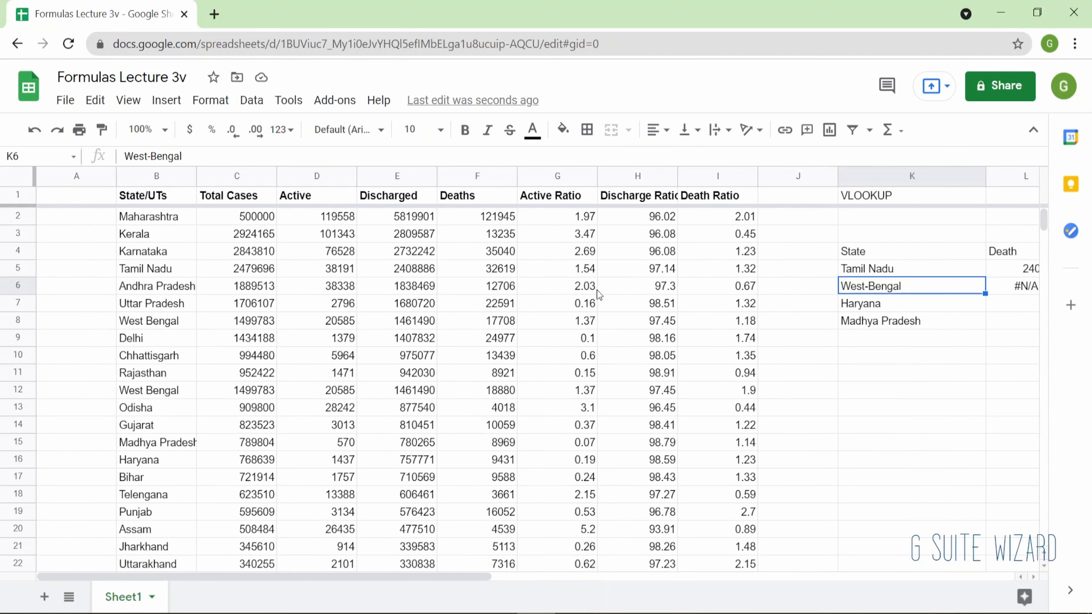
{"action": "left_click", "coordinate": [157, 176]}
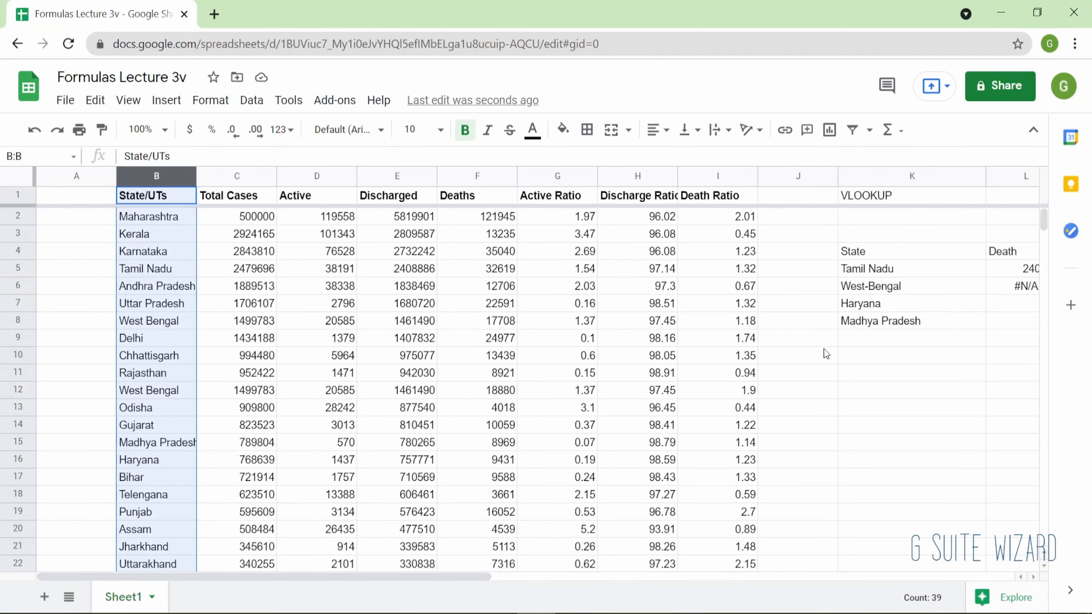
Replace the hyphen in K6 with a space and add a trailing space after West Bengal.
{"action": "scroll", "coordinate": [822, 346], "scroll_direction": "right", "scroll_amount": 1}
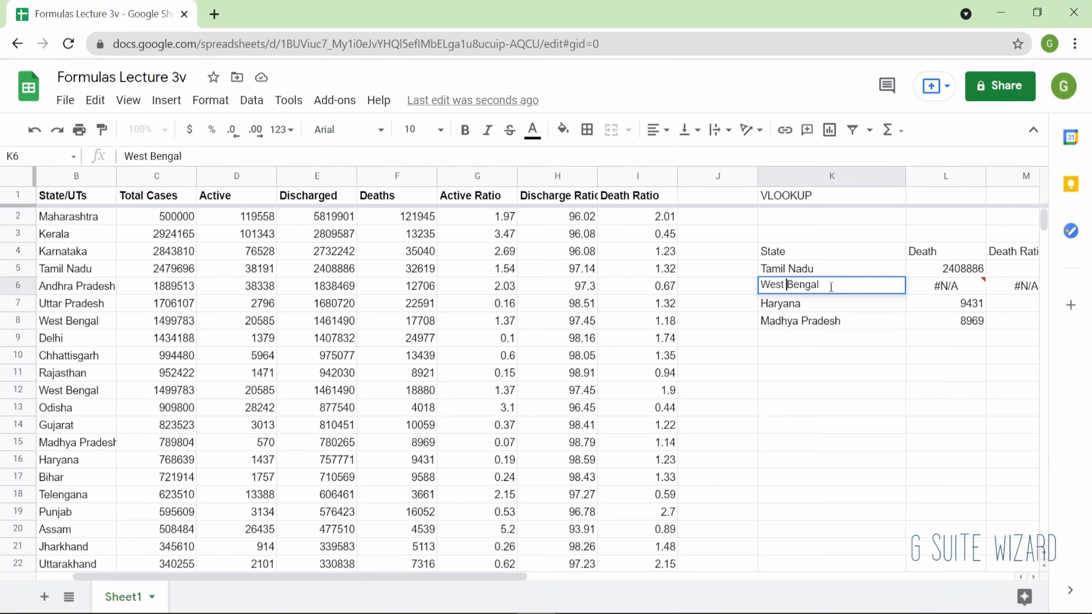
{"action": "key", "text": "Right"}
{"action": "key", "text": "Right"}
{"action": "key", "text": "Right"}
{"action": "key", "text": "Return"}
{"action": "key", "text": "Up"}
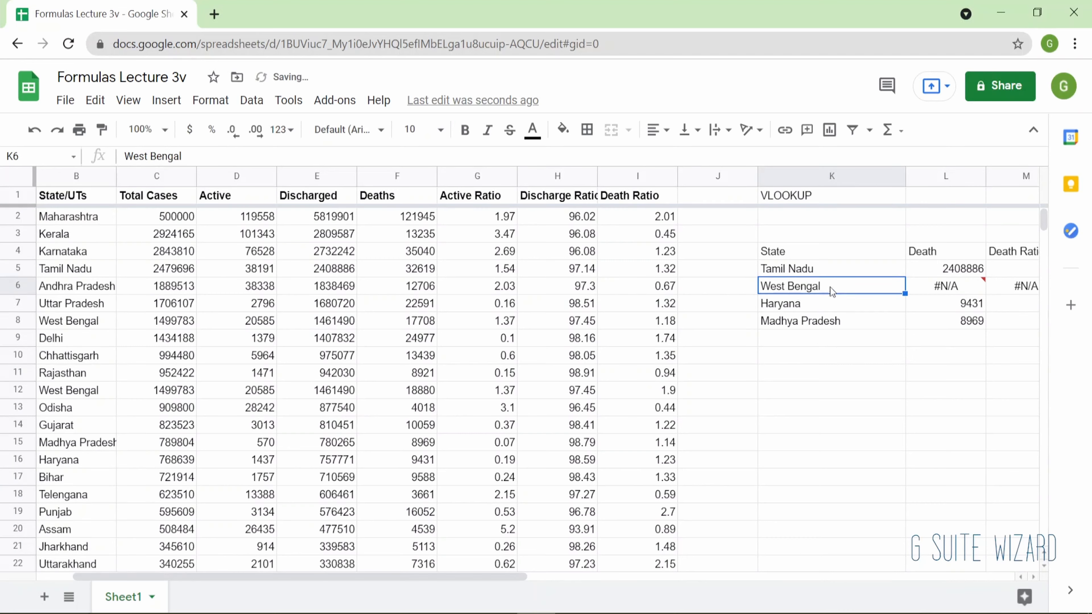
Remove the trailing space after West Bengal in K6 and select its Death cell.
{"action": "key", "text": "Right"}
{"action": "key", "text": "Right"}
{"action": "key", "text": "Left"}
{"action": "key", "text": "Left"}
{"action": "key", "text": "Return"}
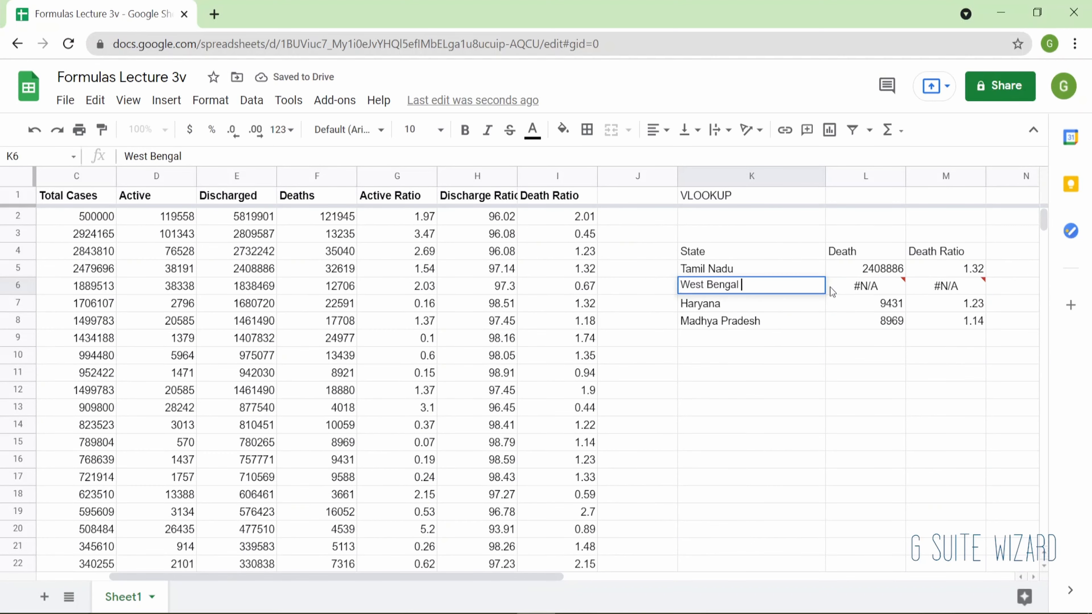
{"action": "key", "text": "BackSpace"}
{"action": "key", "text": "Return"}
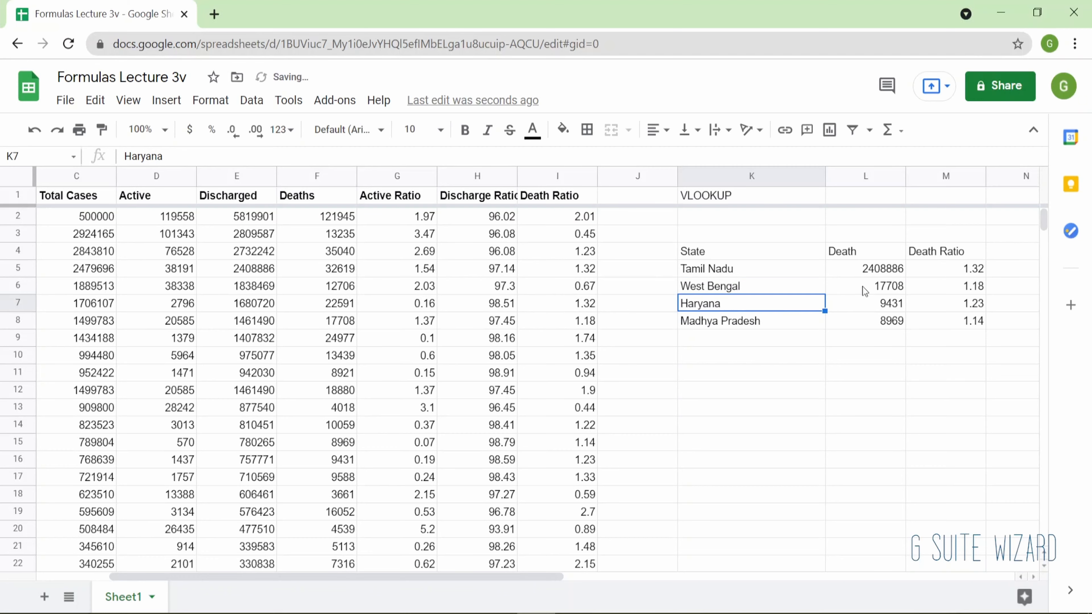
{"action": "left_click", "coordinate": [863, 288]}
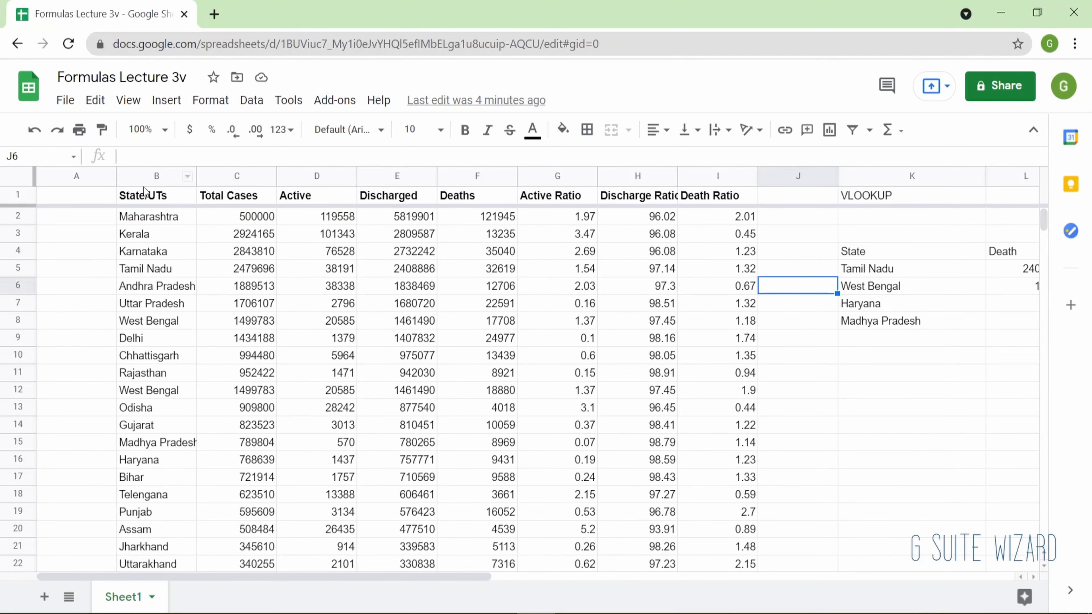
Move the State/UTs column from B to C, so that it follows Total Cases.
{"action": "left_click", "coordinate": [162, 175]}
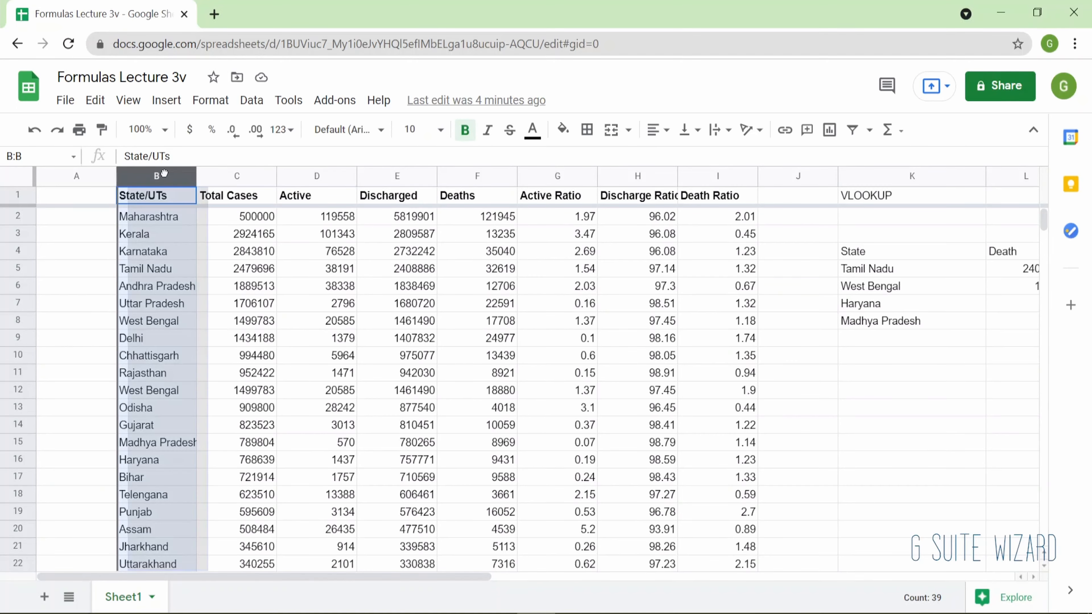
{"action": "left_click_drag", "start_coordinate": [163, 175], "coordinate": [239, 164]}
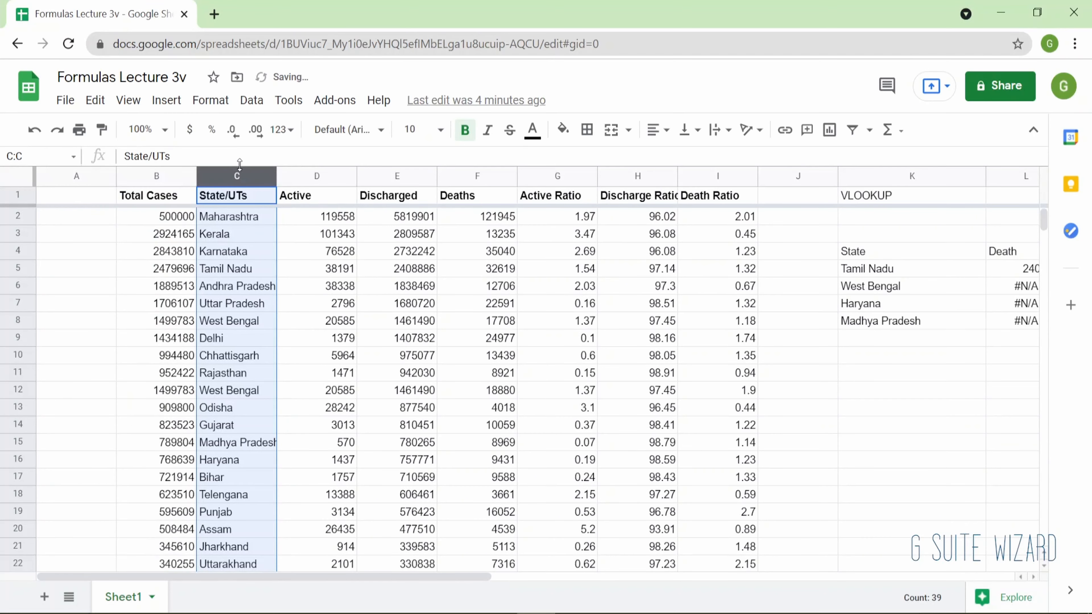
{"action": "left_click", "coordinate": [250, 234]}
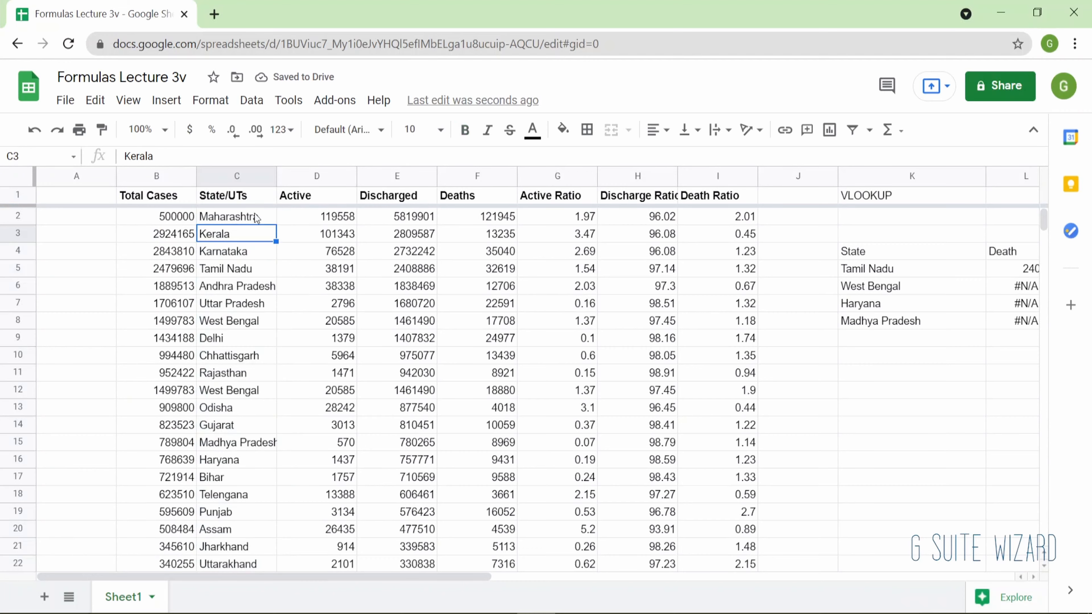
Inspect the Death lookup results in L5:L6 and read the error on West Bengal's cell.
{"action": "scroll", "coordinate": [555, 316], "scroll_direction": "right", "scroll_amount": 5}
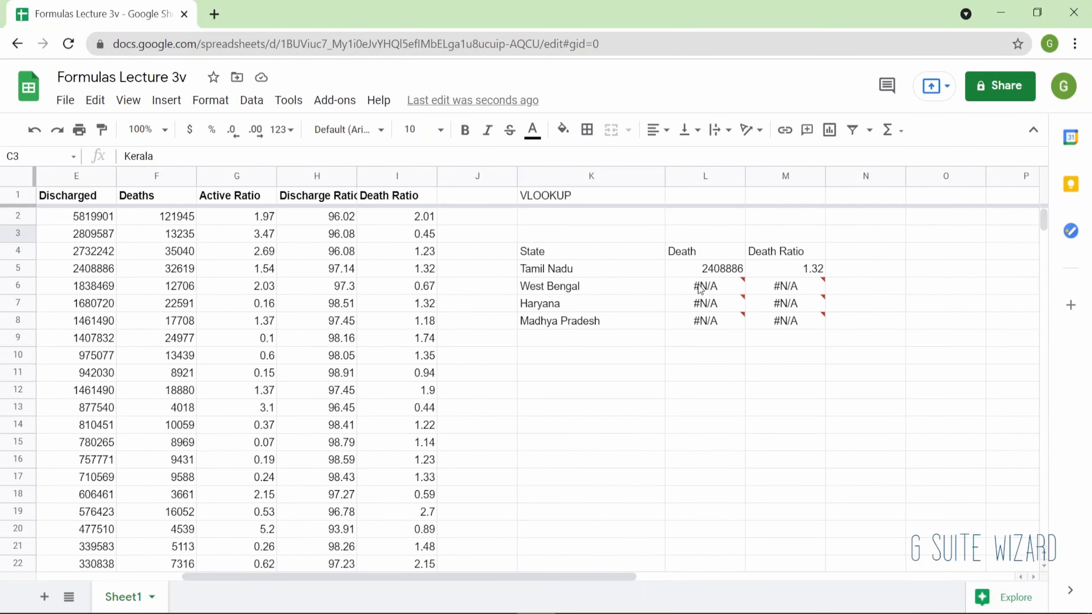
{"action": "left_click_drag", "start_coordinate": [705, 269], "coordinate": [709, 288]}
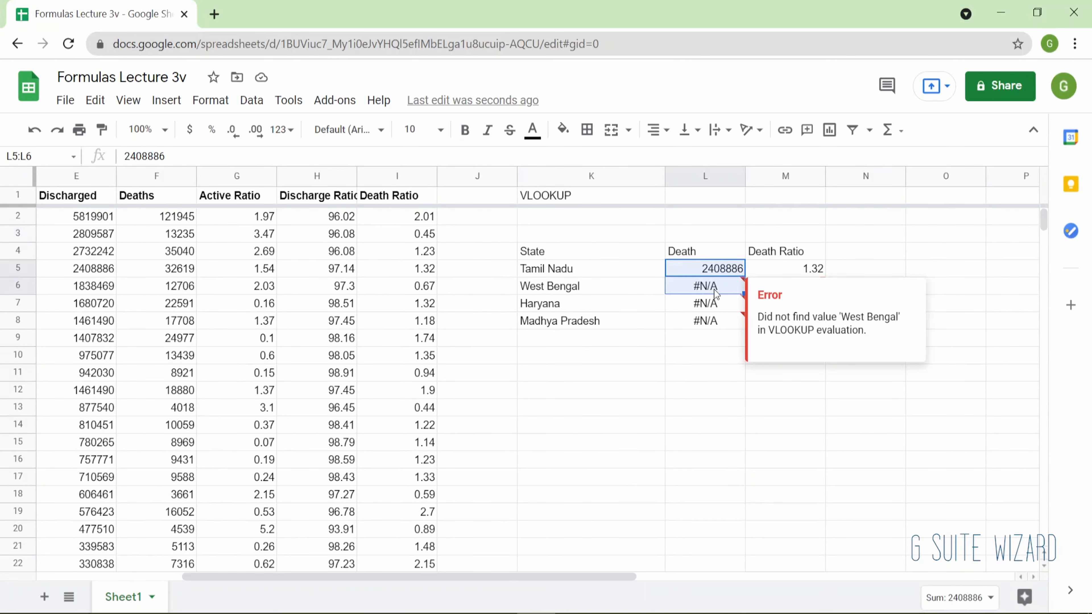
Clear the lookup results from L5:M8 under the Death and Death Ratio headers.
{"action": "key", "text": "shift+Right"}
{"action": "key", "text": "shift+Down"}
{"action": "key", "text": "shift+Down"}
{"action": "key", "text": "Delete"}
Examine the column order of the data table, focusing on Total Cases and State/UTs.
{"action": "key", "text": "Left"}
{"action": "key", "text": "Left"}
{"action": "key", "text": "Left"}
{"action": "key", "text": "Left"}
{"action": "key", "text": "Left"}
{"action": "key", "text": "Left"}
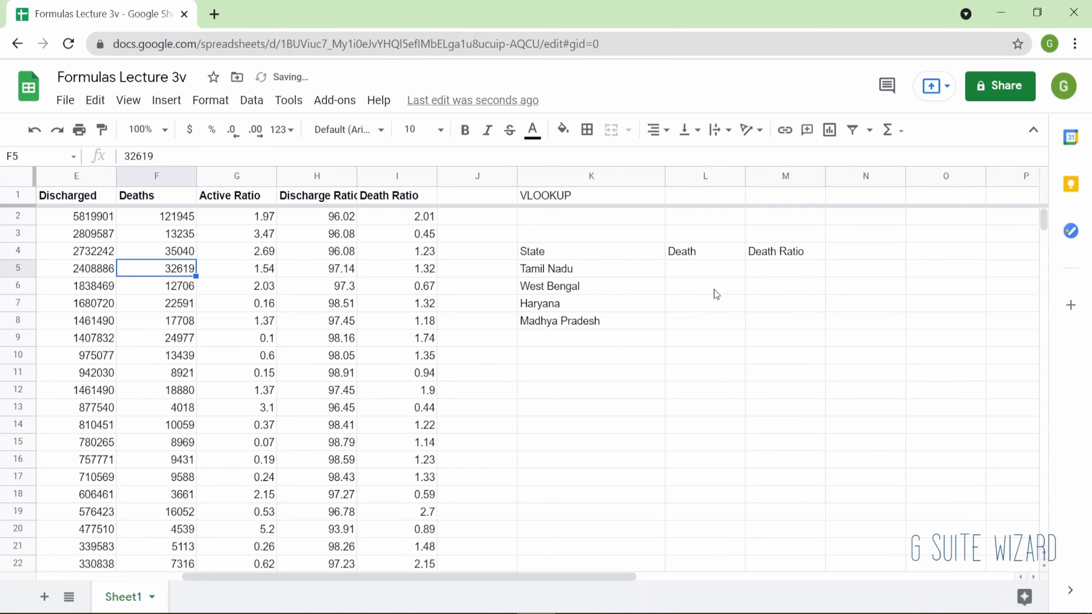
{"action": "key", "text": "Left"}
{"action": "key", "text": "Left"}
{"action": "key", "text": "Left"}
{"action": "key", "text": "Left"}
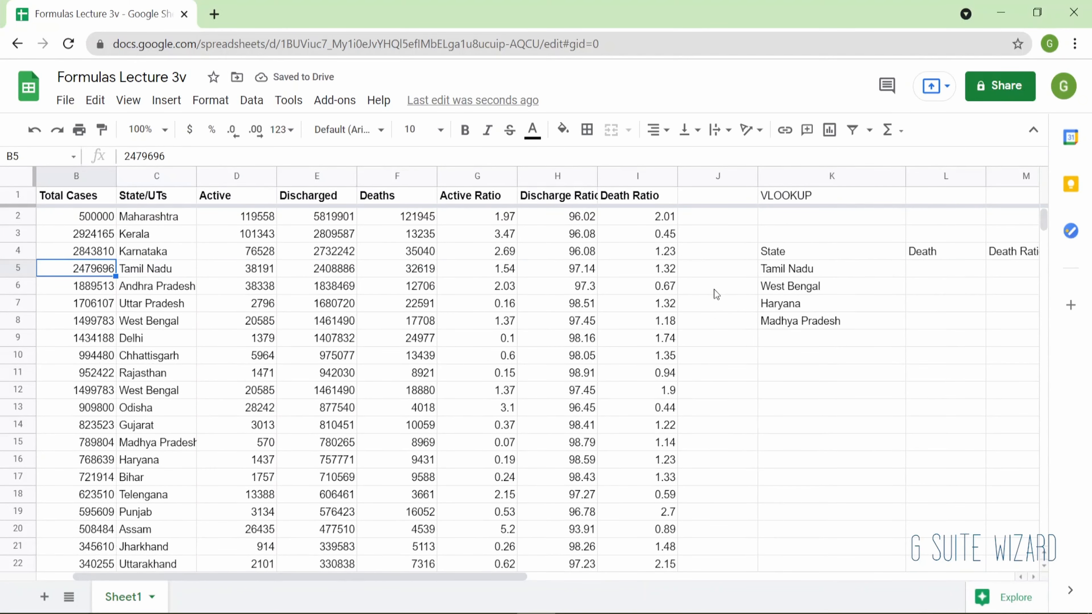
{"action": "key", "text": "Up"}
{"action": "key", "text": "Up"}
{"action": "key", "text": "Up"}
{"action": "key", "text": "Up"}
Replace the Death header in L4 with Total Number of Cases.
{"action": "key", "text": "Right"}
{"action": "key", "text": "Right"}
{"action": "key", "text": "Right"}
{"action": "key", "text": "Right"}
{"action": "key", "text": "Right"}
{"action": "key", "text": "Right"}
{"action": "key", "text": "Right"}
{"action": "key", "text": "Right"}
{"action": "key", "text": "Right"}
{"action": "key", "text": "Right"}
{"action": "key", "text": "Right"}
{"action": "key", "text": "Right"}
{"action": "key", "text": "Right"}
{"action": "key", "text": "Right"}
{"action": "key", "text": "Right"}
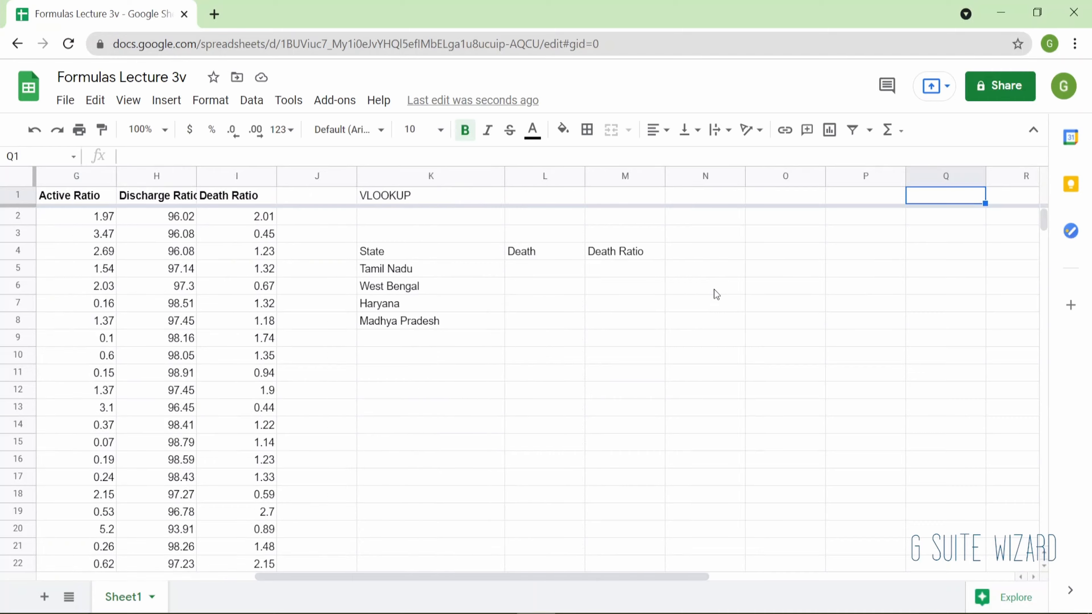
{"action": "key", "text": "Down"}
{"action": "key", "text": "Down"}
{"action": "key", "text": "Down"}
{"action": "key", "text": "Left"}
{"action": "key", "text": "Left"}
{"action": "key", "text": "Left"}
{"action": "key", "text": "Left"}
{"action": "key", "text": "Left"}
{"action": "type", "text": "Total Number o"}
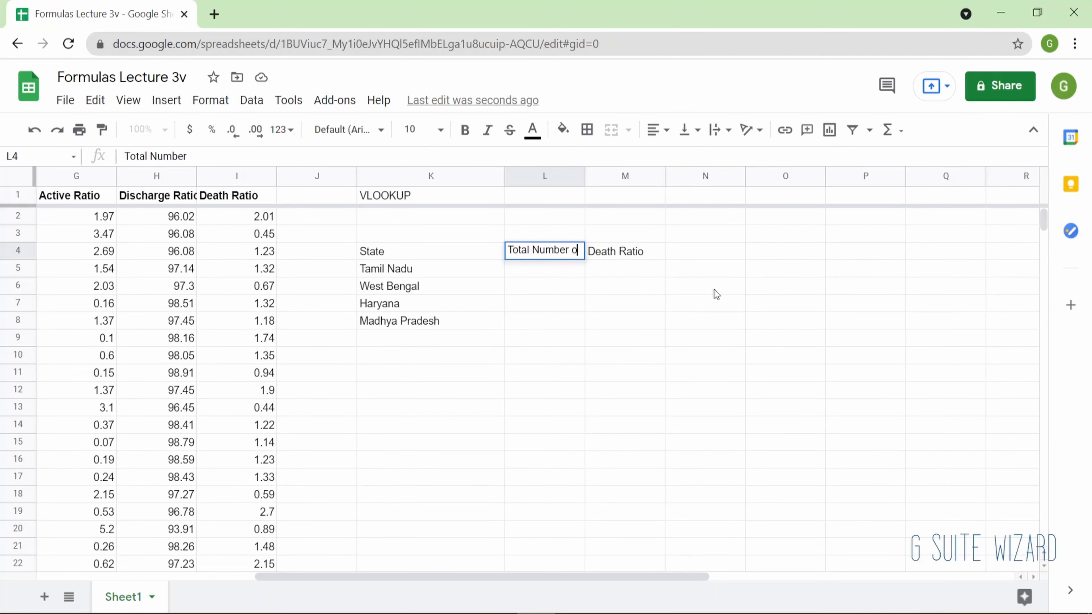
{"action": "type", "text": "f Cases"}
{"action": "key", "text": "Return"}
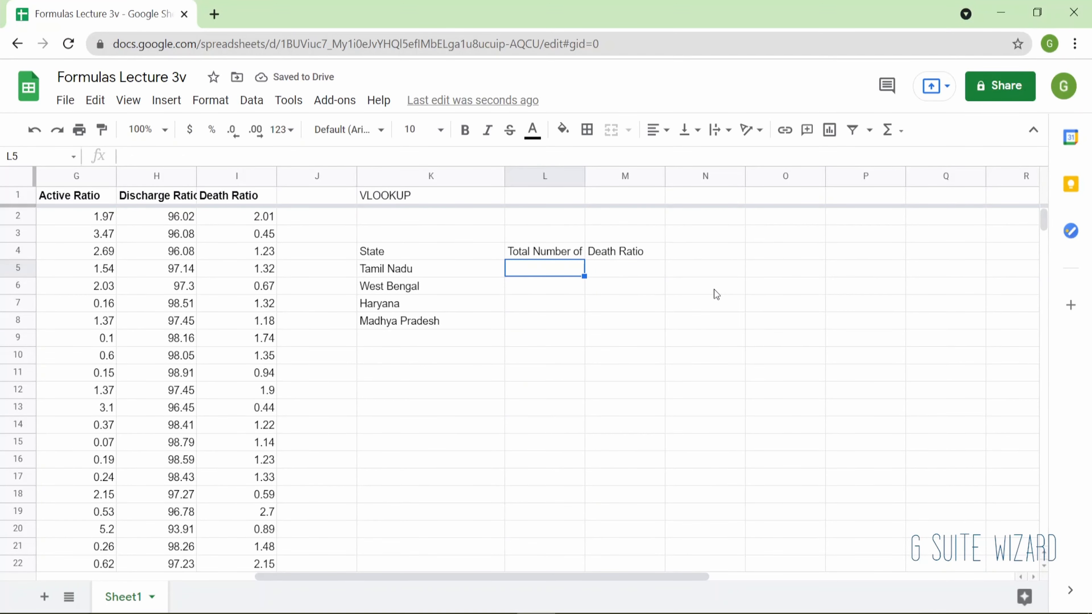
Try to look up Tamil Nadu's total cases in L5 with =VLOOKUP(K5,B:C,2,0).
{"action": "type", "text": "=VLOOKUP("}
{"action": "key", "text": "Left"}
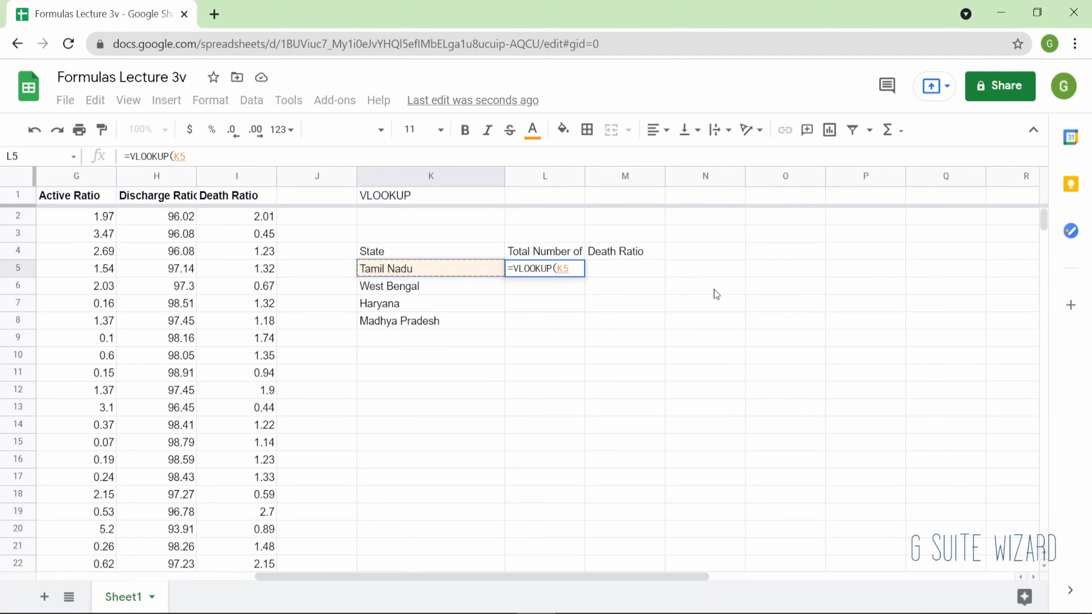
{"action": "type", "text": ","}
{"action": "scroll", "coordinate": [543, 341], "scroll_direction": "left", "scroll_amount": 6}
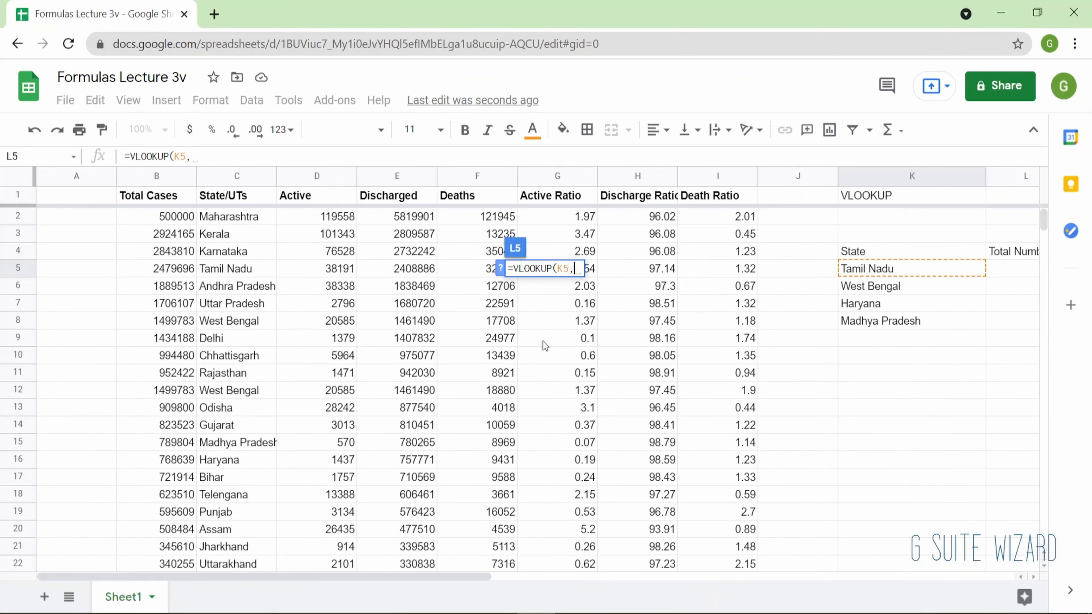
{"action": "left_click", "coordinate": [238, 178]}
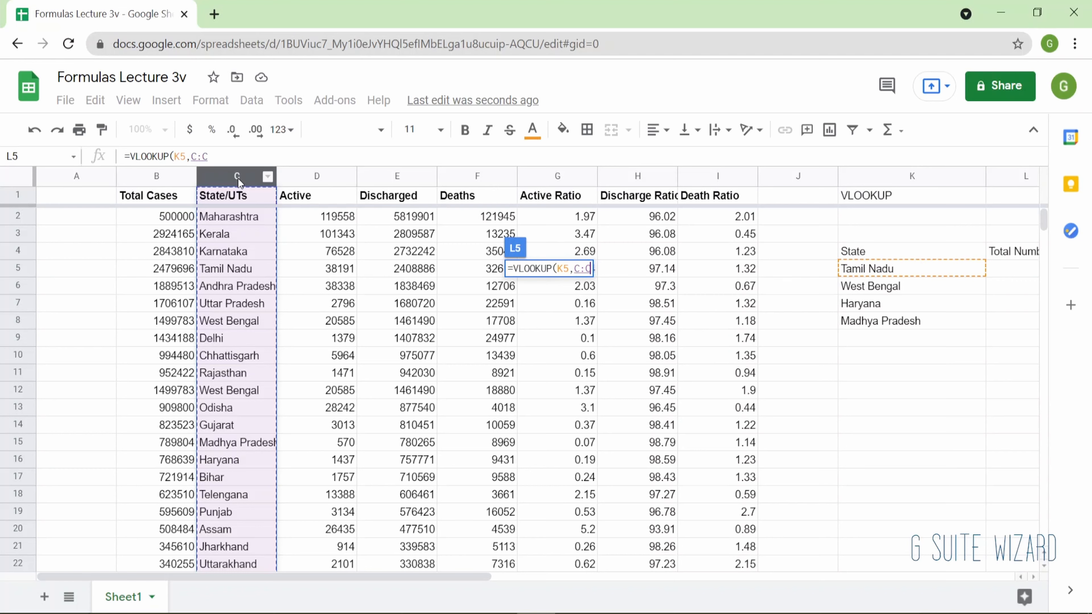
{"action": "left_click", "coordinate": [168, 179], "text": "shift"}
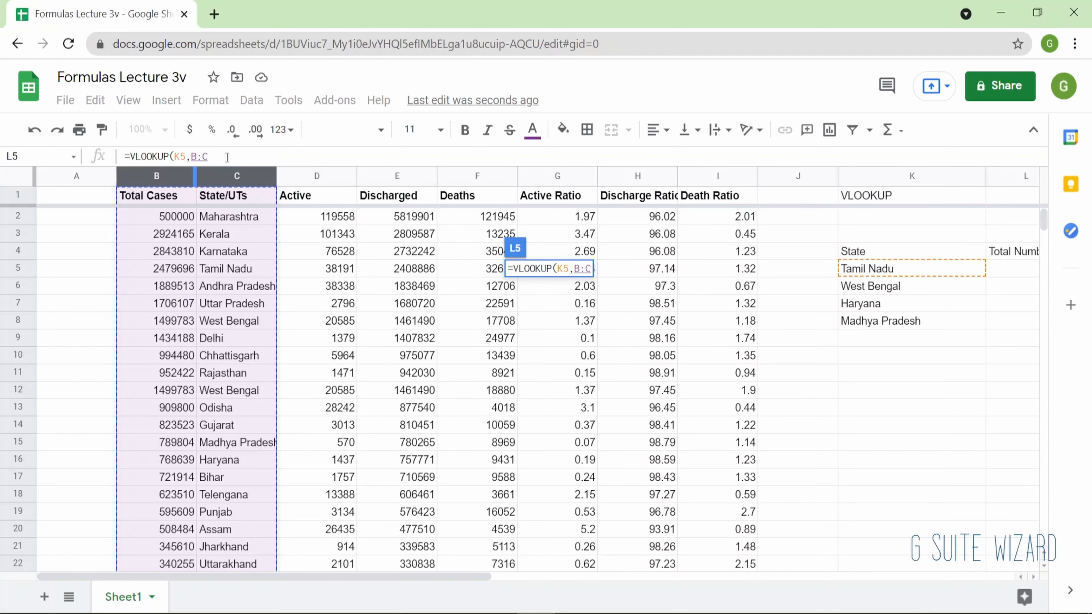
{"action": "type", "text": ",2,0"}
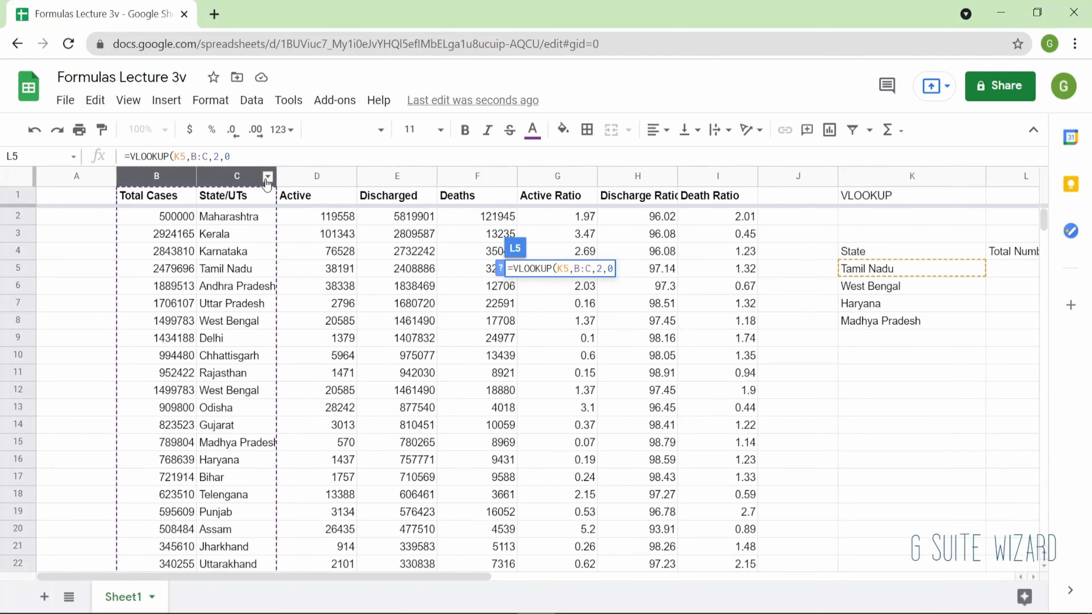
{"action": "key", "text": "Return"}
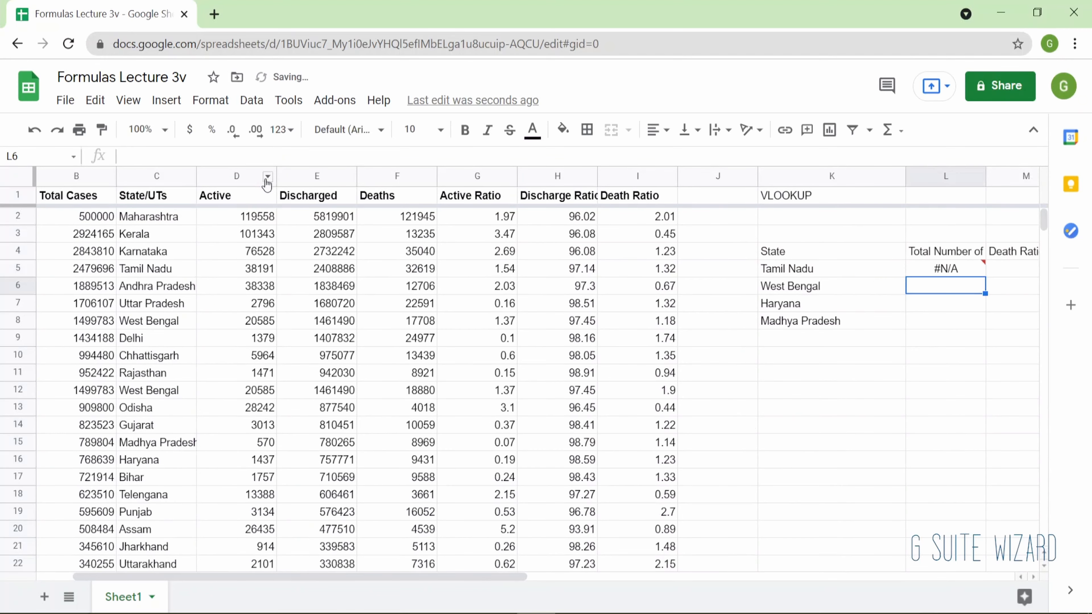
Check the lookup formula in L5 against column B and read the cell's error message.
{"action": "key", "text": "Up"}
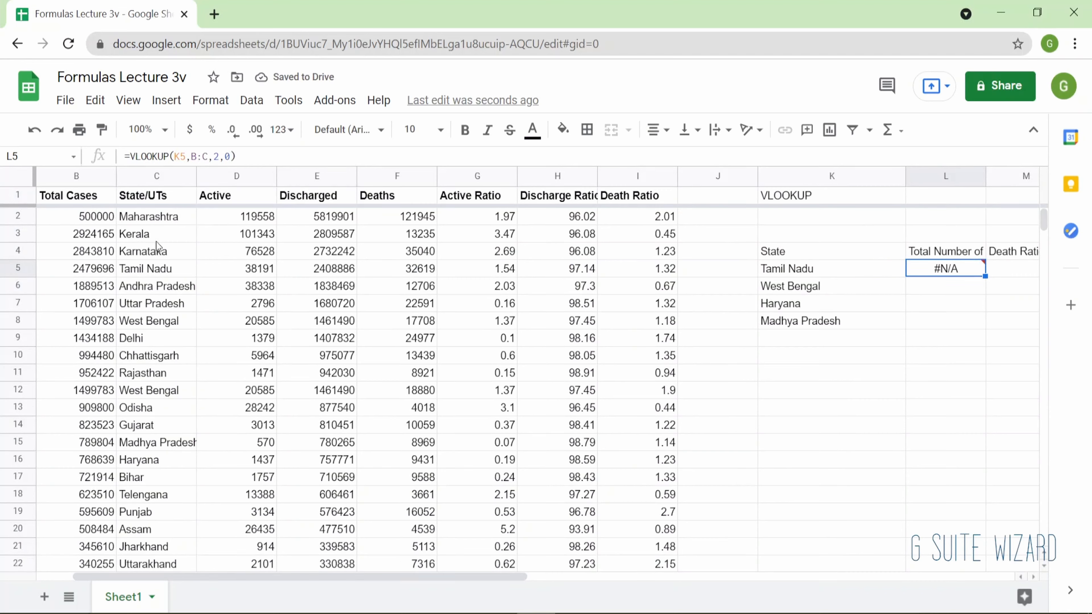
{"action": "left_click", "coordinate": [80, 175]}
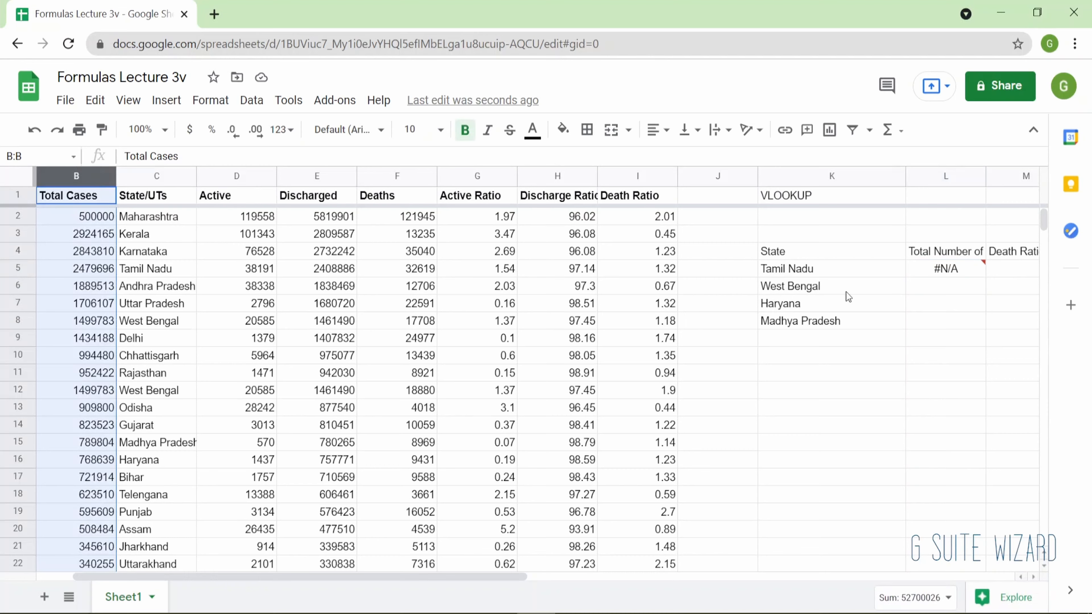
{"action": "left_click", "coordinate": [947, 268]}
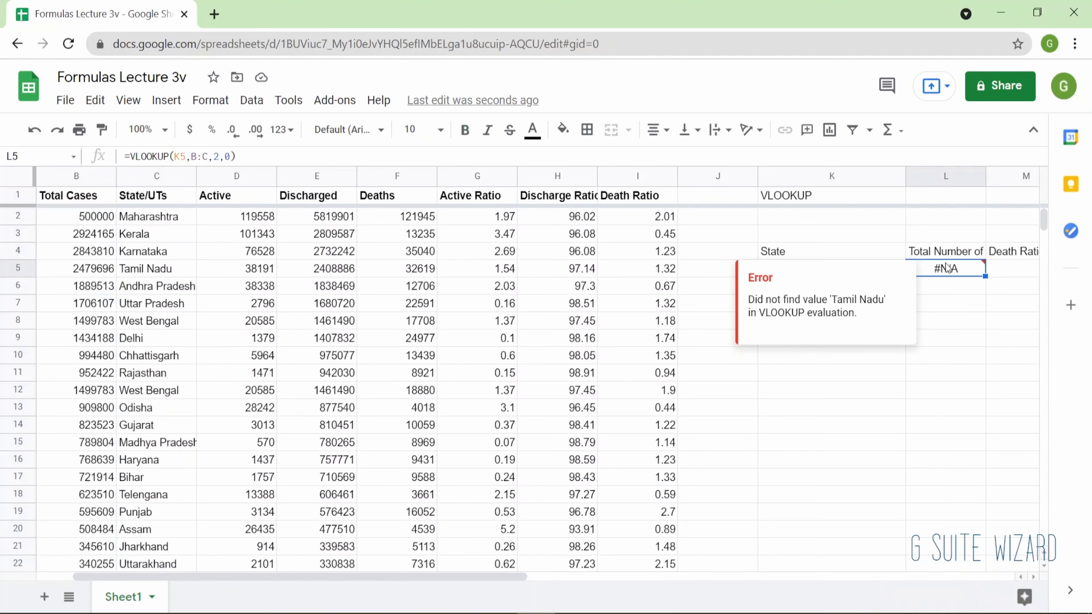
Delete the whole VLOOKUP formula from L5.
{"action": "double_click", "coordinate": [947, 267]}
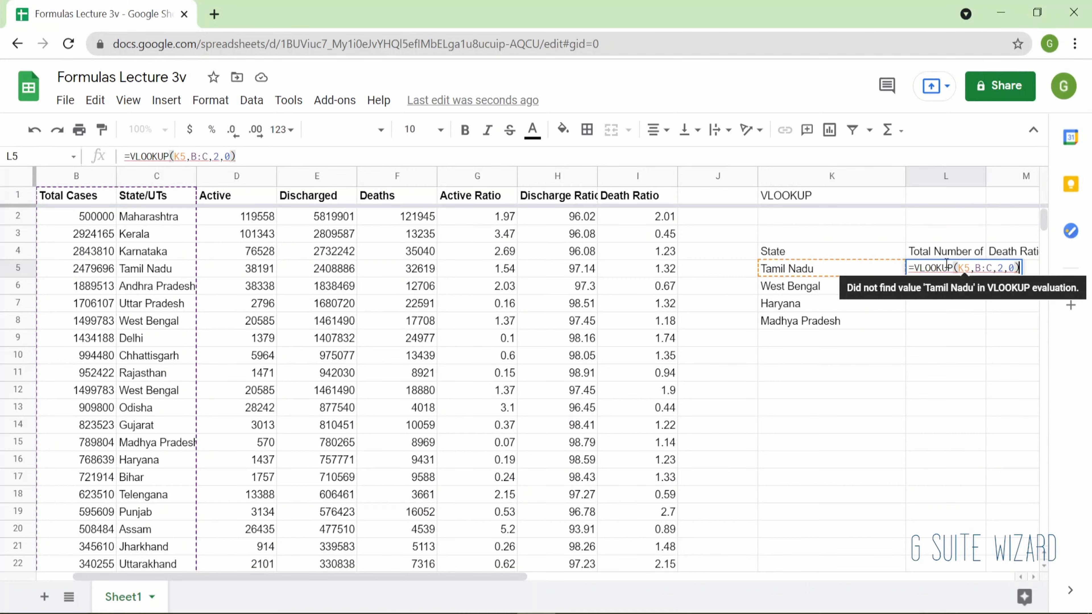
{"action": "key", "text": "BackSpace"}
{"action": "key", "text": "BackSpace"}
{"action": "key", "text": "BackSpace"}
{"action": "key", "text": "BackSpace"}
{"action": "key", "text": "BackSpace"}
{"action": "key", "text": "BackSpace"}
{"action": "key", "text": "BackSpace"}
{"action": "key", "text": "BackSpace"}
{"action": "key", "text": "BackSpace"}
{"action": "key", "text": "BackSpace"}
{"action": "key", "text": "BackSpace"}
{"action": "key", "text": "BackSpace"}
{"action": "key", "text": "BackSpace"}
{"action": "key", "text": "BackSpace"}
{"action": "key", "text": "BackSpace"}
{"action": "key", "text": "BackSpace"}
{"action": "key", "text": "BackSpace"}
{"action": "key", "text": "BackSpace"}
{"action": "key", "text": "BackSpace"}
{"action": "key", "text": "BackSpace"}
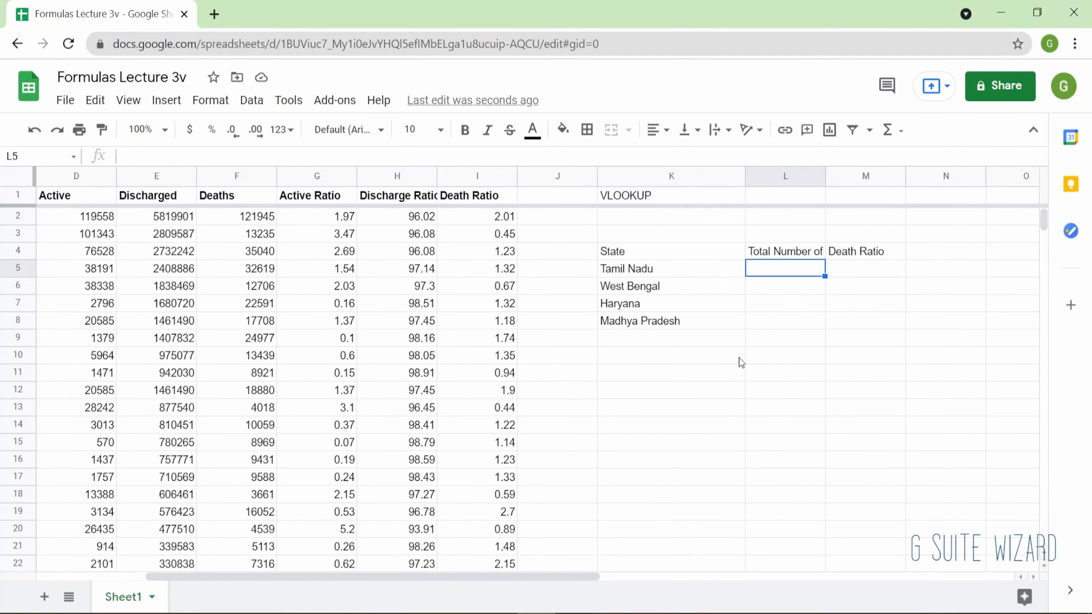
Enter the array formula ={B:C} in N2 to reproduce the Total Cases and State/UTs columns.
{"action": "key", "text": "Right"}
{"action": "key", "text": "Right"}
{"action": "key", "text": "Right"}
{"action": "key", "text": "Up"}
{"action": "key", "text": "Up"}
{"action": "key", "text": "Up"}
{"action": "key", "text": "Up"}
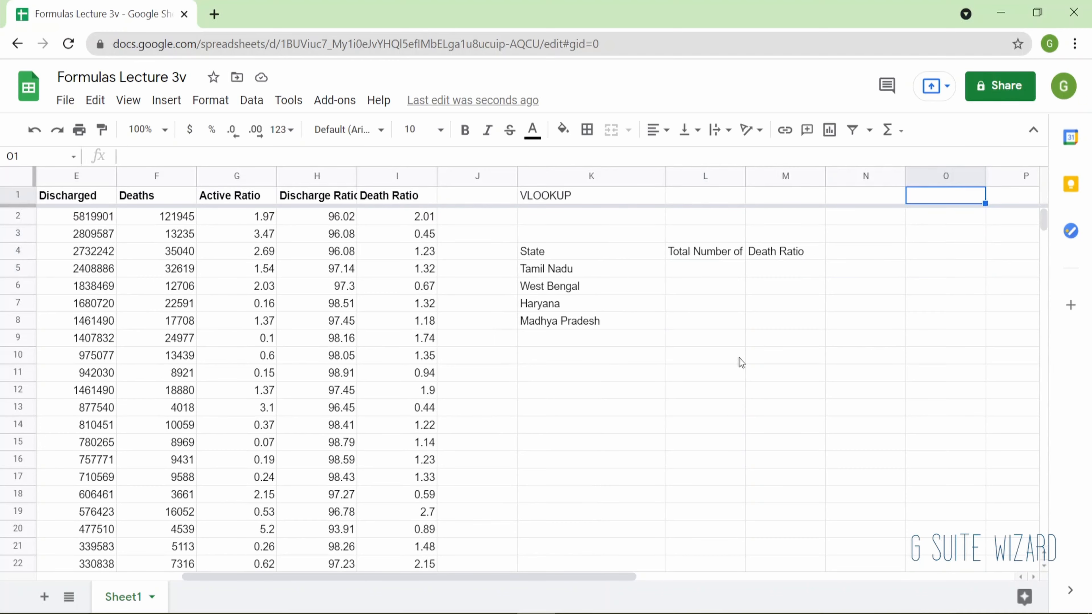
{"action": "key", "text": "Down"}
{"action": "key", "text": "Left"}
{"action": "type", "text": "="}
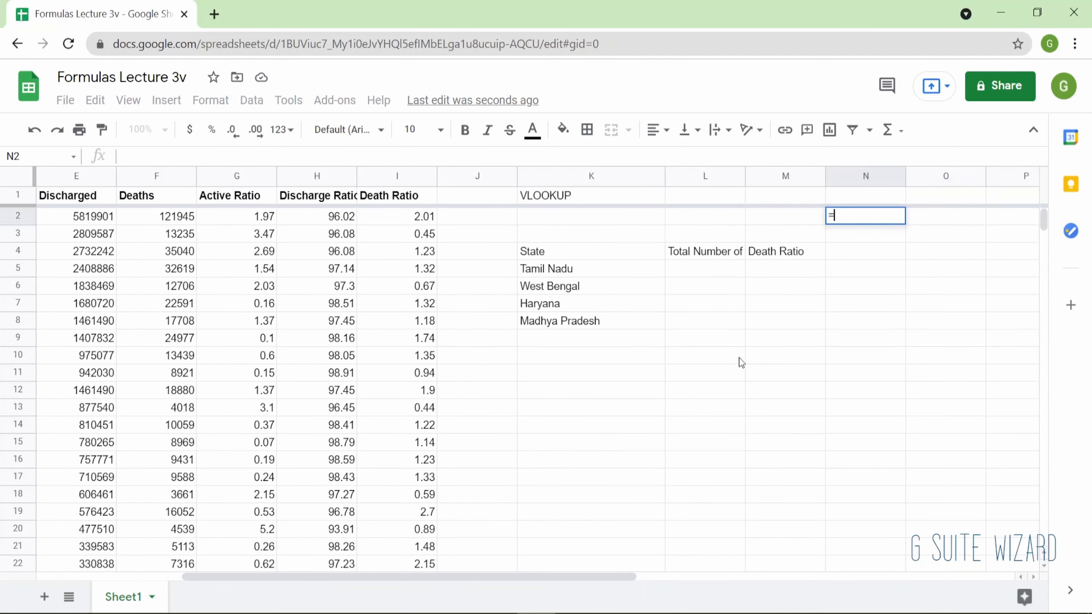
{"action": "scroll", "coordinate": [454, 325], "scroll_direction": "left", "scroll_amount": 5}
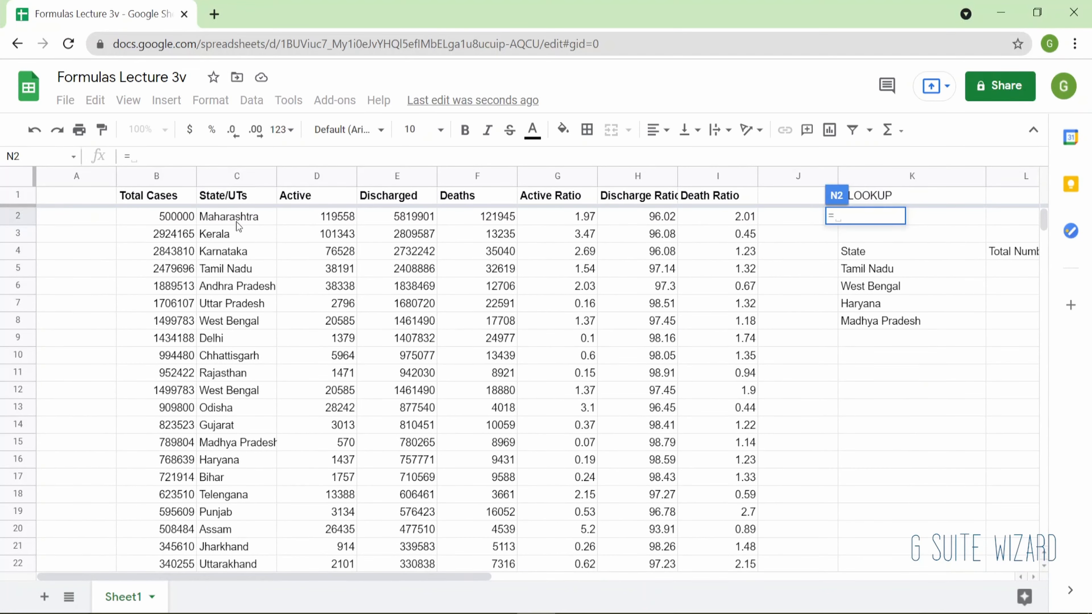
{"action": "left_click", "coordinate": [170, 177]}
{"action": "key", "text": "shift+Right"}
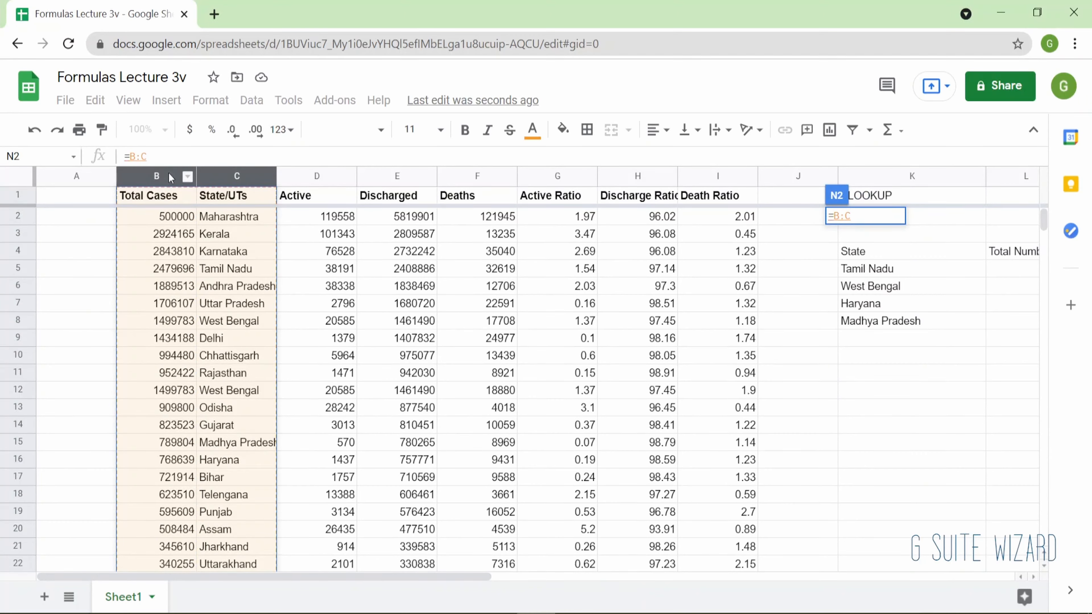
{"action": "type", "text": "}"}
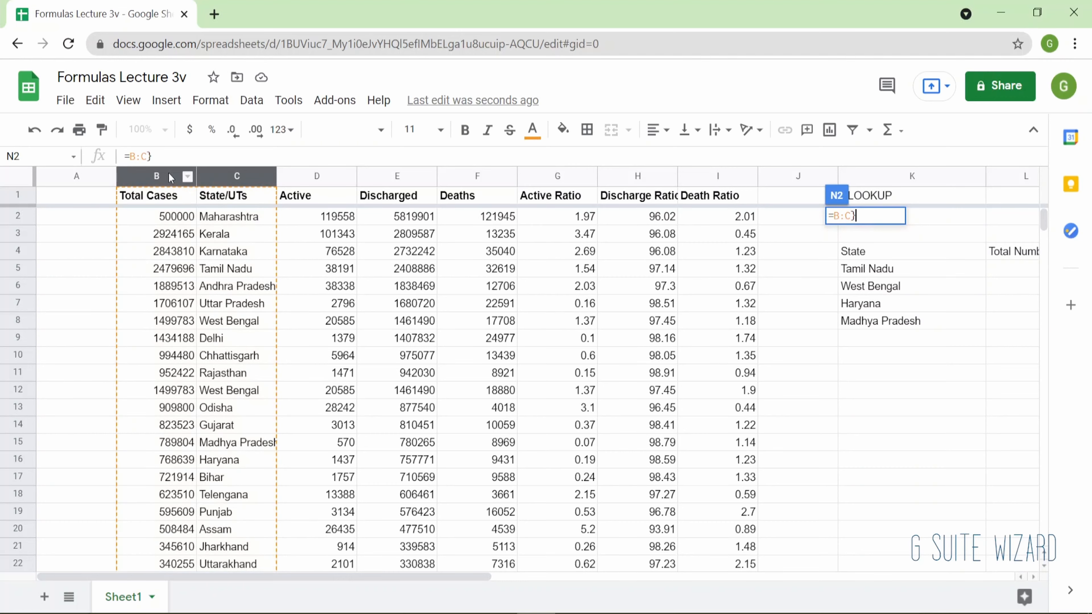
{"action": "type", "text": "{"}
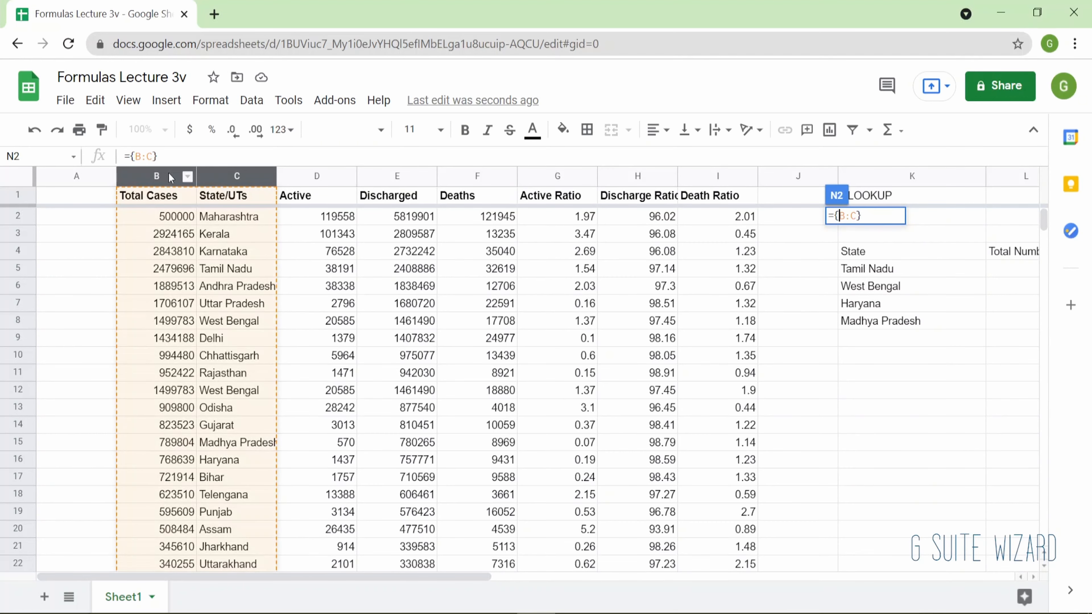
{"action": "key", "text": "Return"}
Inspect the array output in columns N and O and the formula behind it in N2.
{"action": "key", "text": "Up"}
{"action": "key", "text": "Right"}
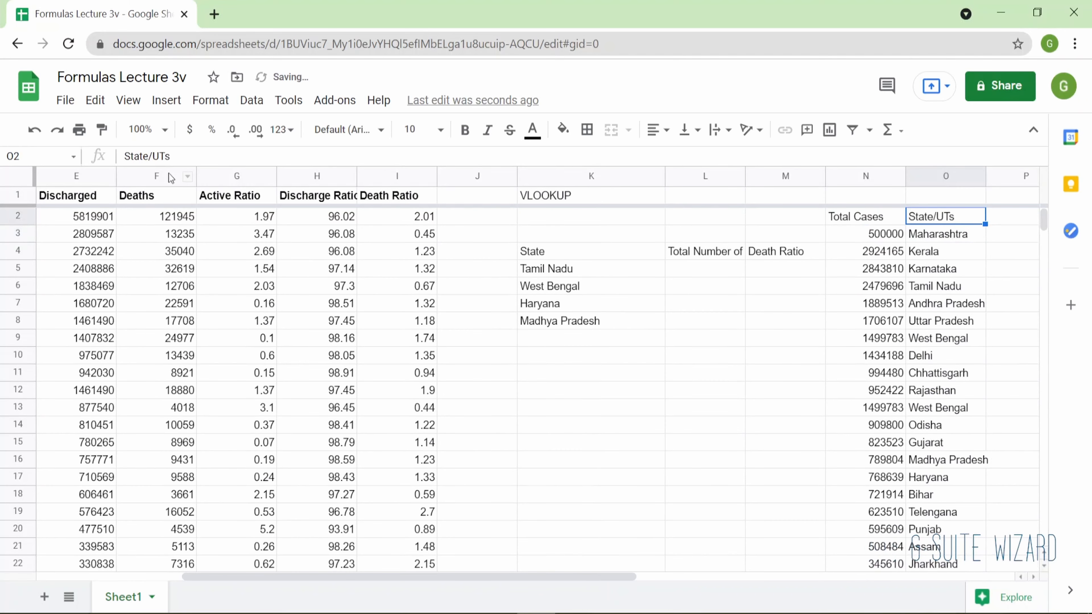
{"action": "key", "text": "Left"}
{"action": "key", "text": "Down"}
{"action": "key", "text": "Down"}
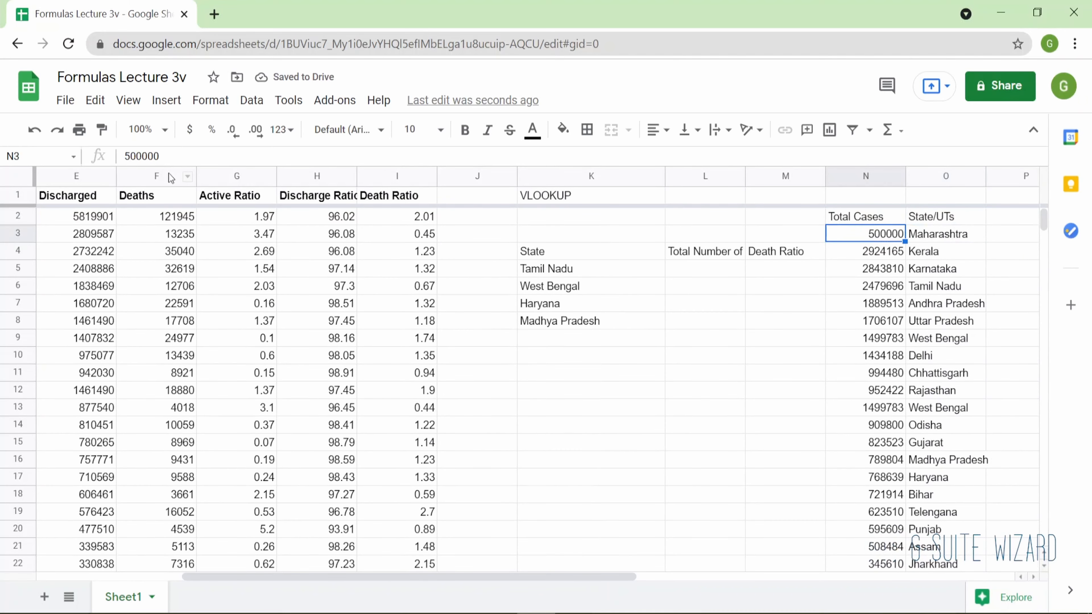
{"action": "key", "text": "Up"}
{"action": "key", "text": "Up"}
{"action": "key", "text": "Return"}
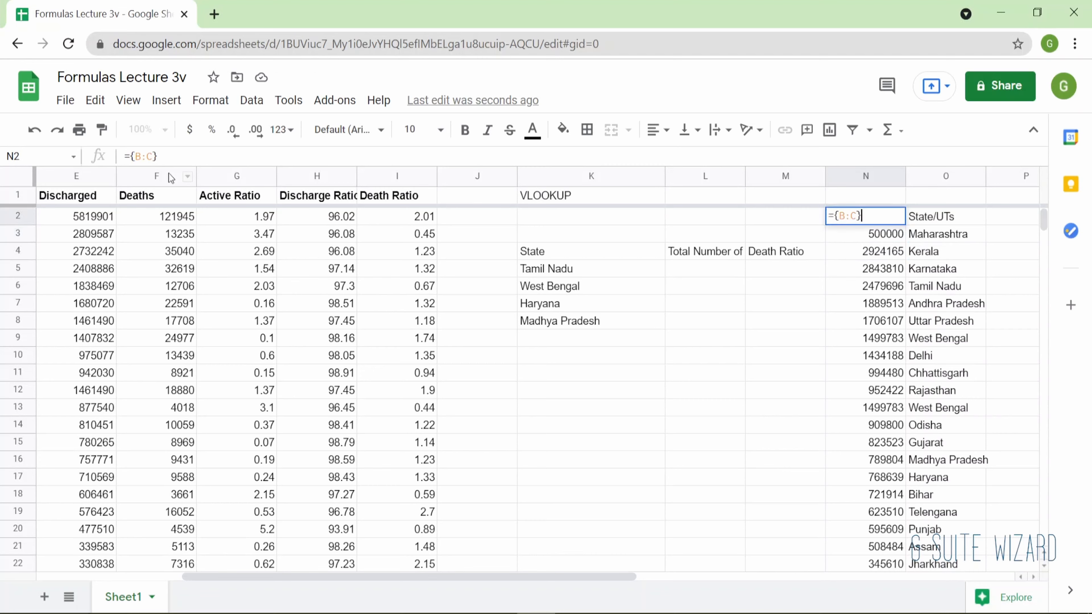
Enter the array formula ={B:B,C:C} in P2, listing the two source columns separately.
{"action": "key", "text": "Left"}
{"action": "key", "text": "Left"}
{"action": "key", "text": "Left"}
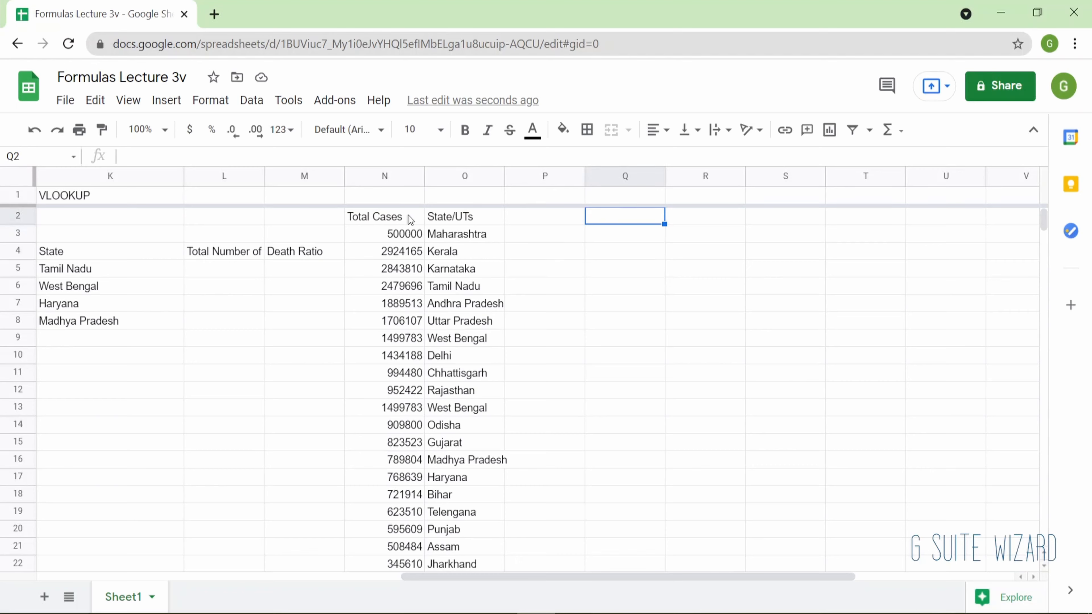
{"action": "key", "text": "Left"}
{"action": "type", "text": "={"}
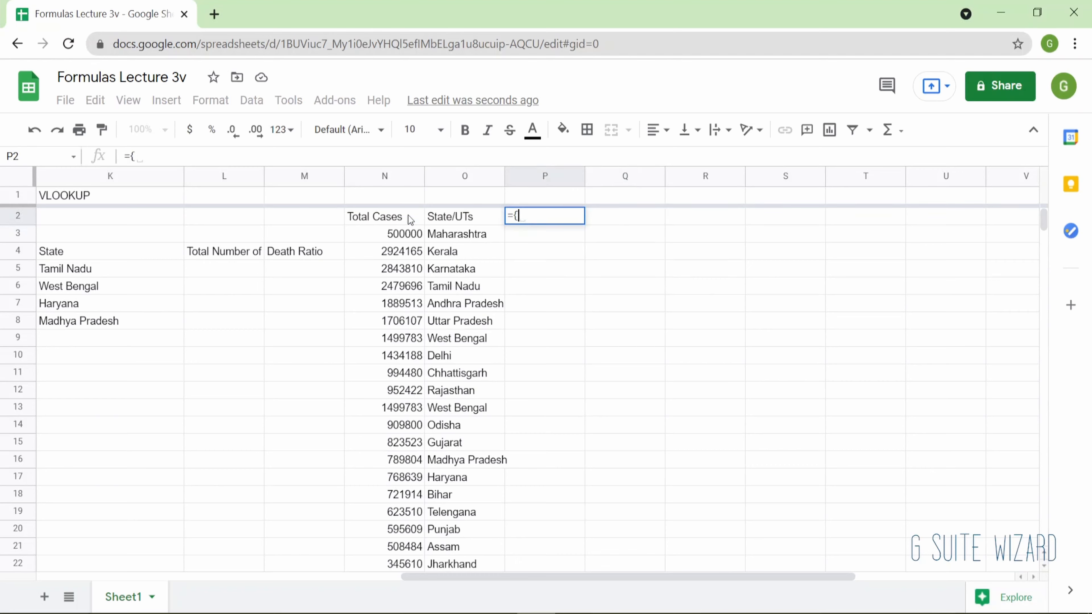
{"action": "type", "text": "B:B,C:C}"}
{"action": "key", "text": "Return"}
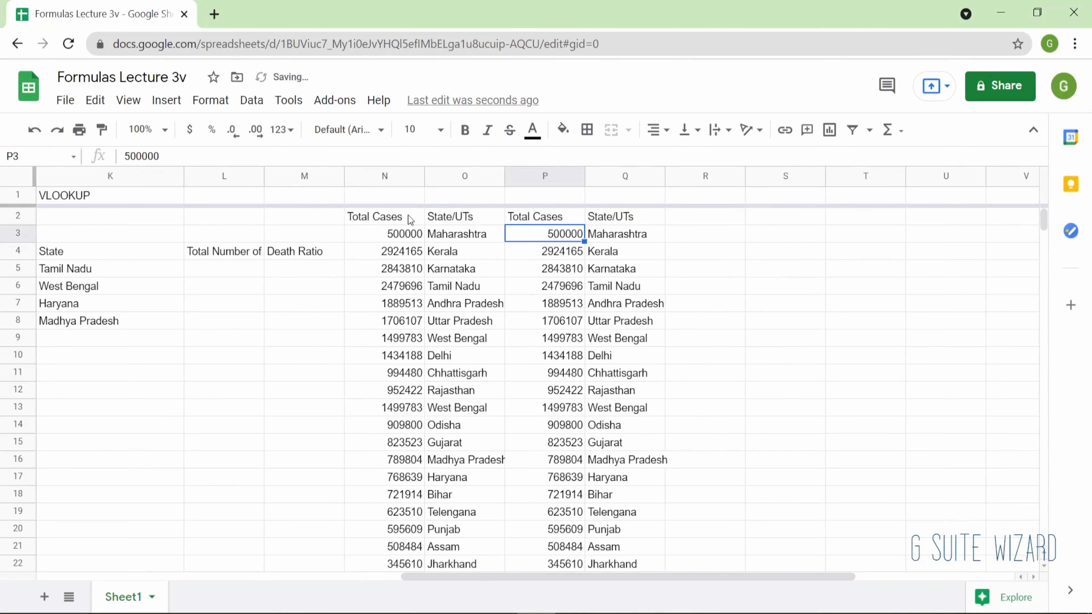
Compare the array formulas in N2 and P2 and the columns they output.
{"action": "key", "text": "Up"}
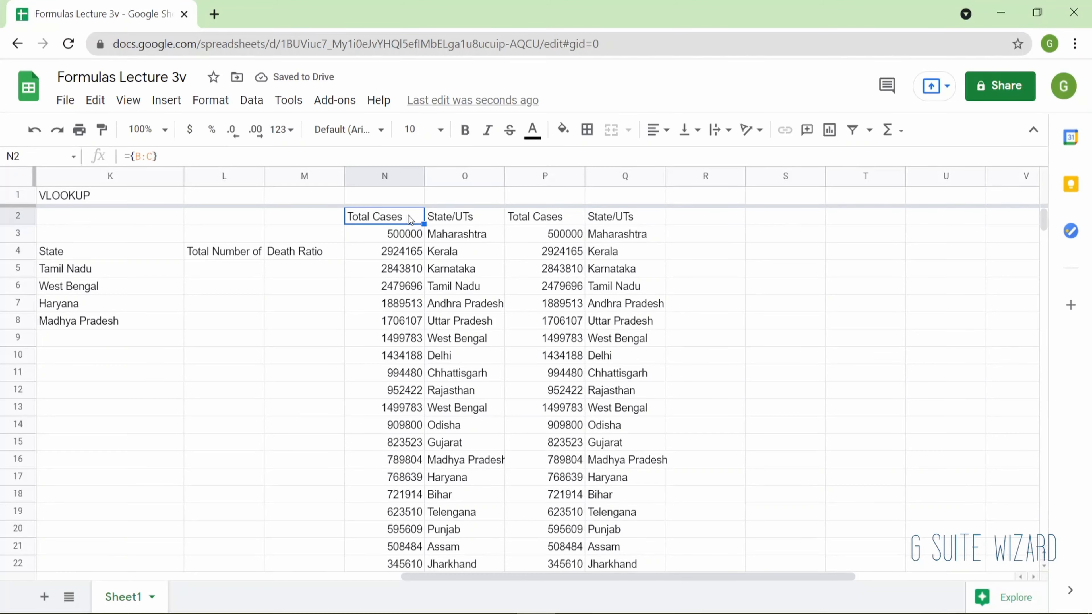
{"action": "key", "text": "Right"}
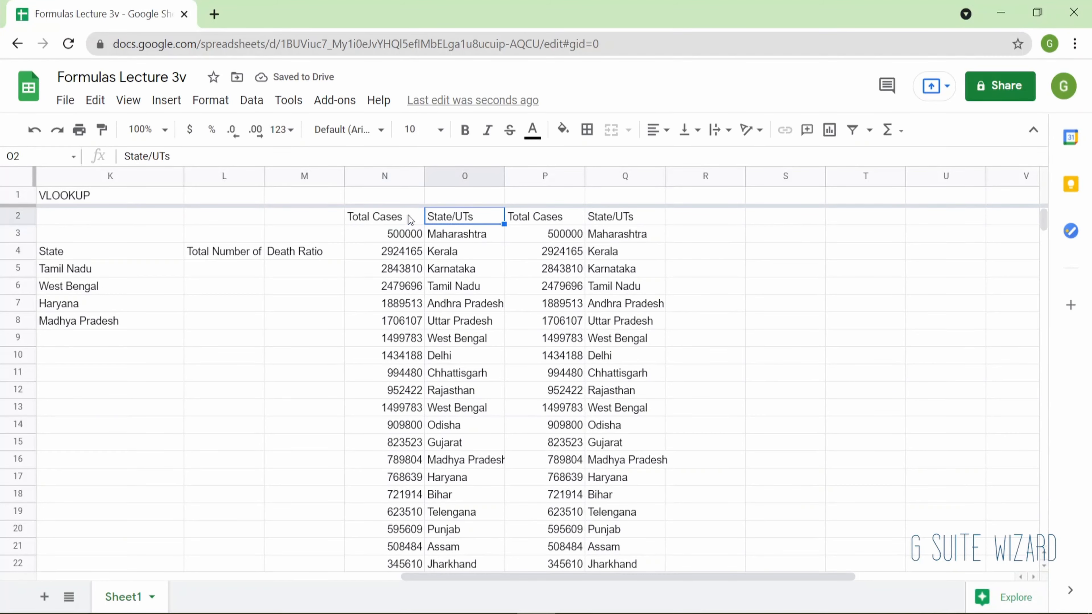
{"action": "key", "text": "Right"}
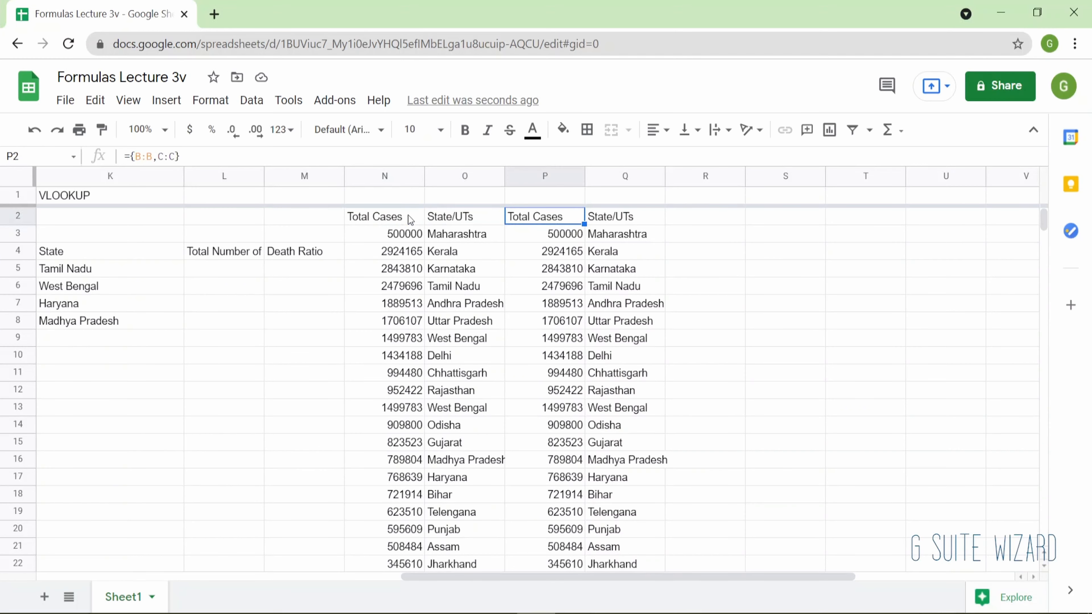
{"action": "key", "text": "Right"}
{"action": "key", "text": "Left"}
Change the array formula in P2 to ={C:C,B:B} so that State/UTs comes before Total Cases.
{"action": "key", "text": "Return"}
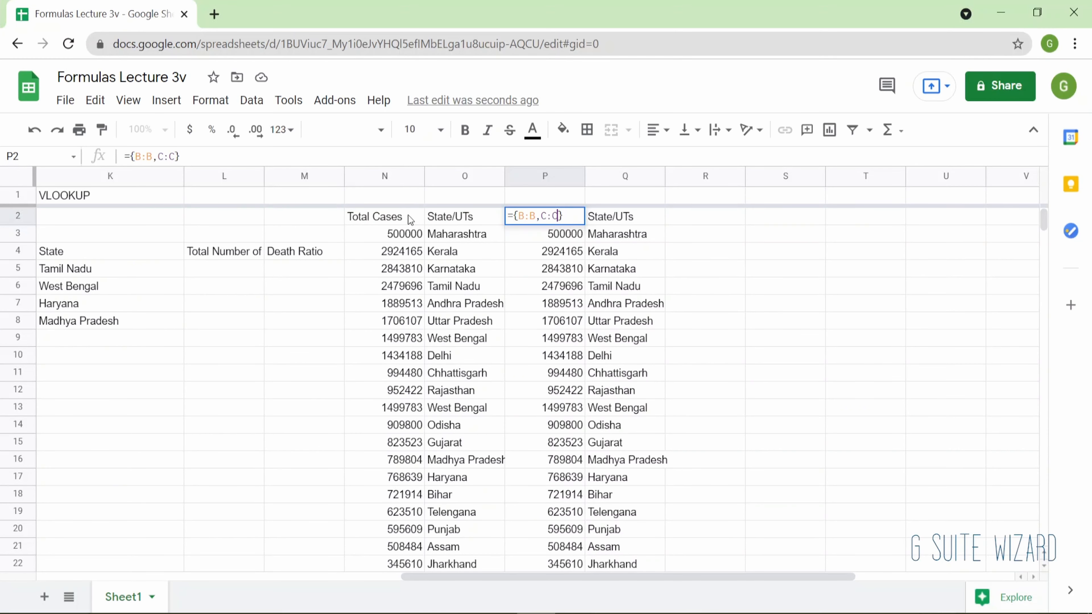
{"action": "key", "text": "Left"}
{"action": "key", "text": "Left"}
{"action": "key", "text": "Left"}
{"action": "key", "text": "Left"}
{"action": "key", "text": "BackSpace"}
{"action": "key", "text": "BackSpace"}
{"action": "key", "text": "BackSpace"}
{"action": "key", "text": "BackSpace"}
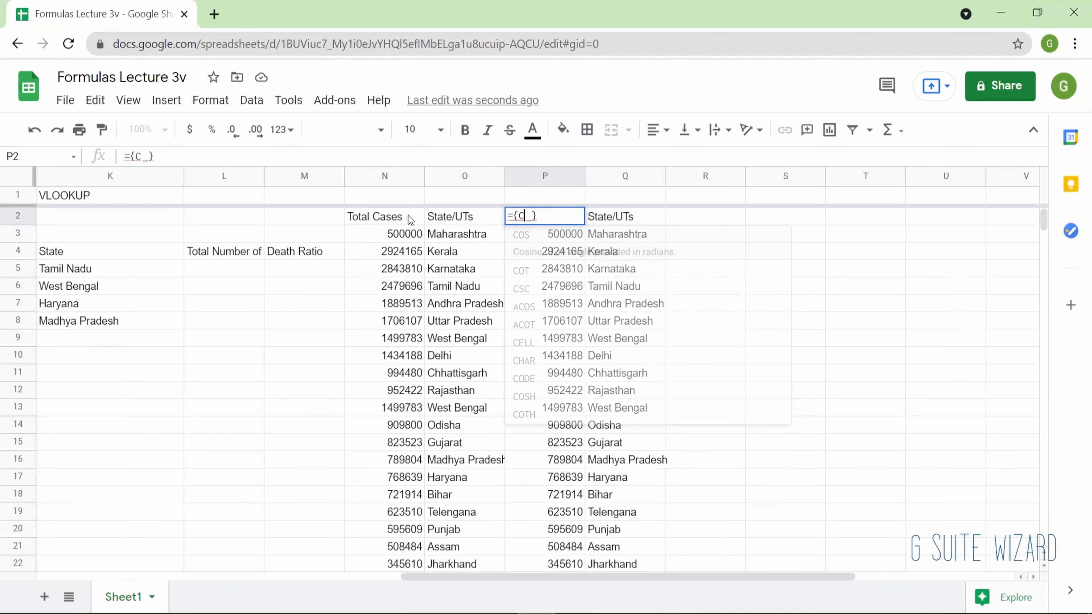
{"action": "key", "text": "Right"}
{"action": "key", "text": "Right"}
{"action": "key", "text": "Right"}
{"action": "type", "text": ",B:B"}
{"action": "key", "text": "Return"}
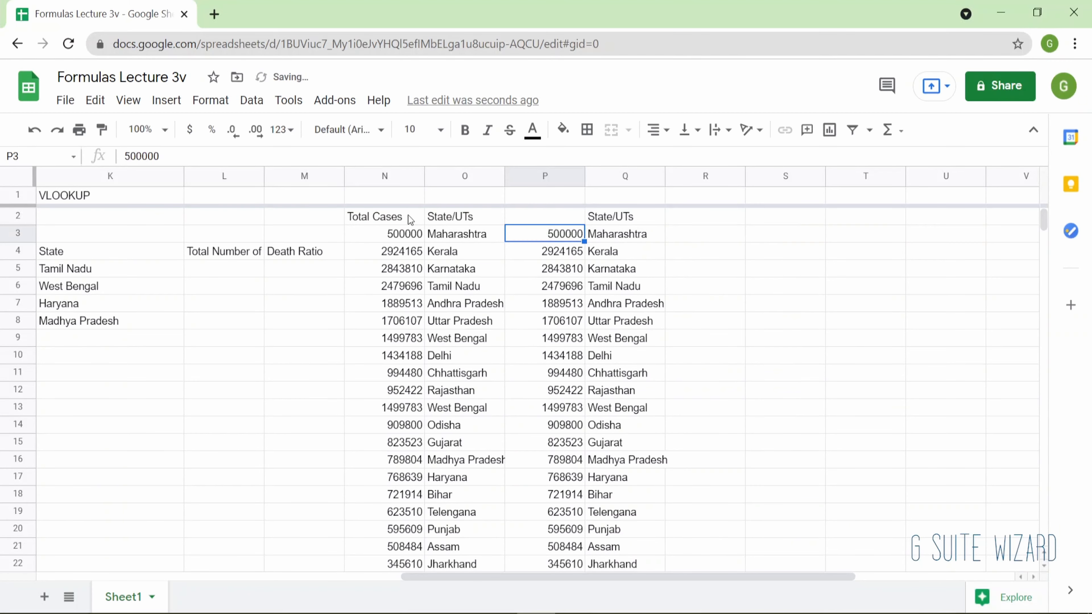
{"action": "key", "text": "Up"}
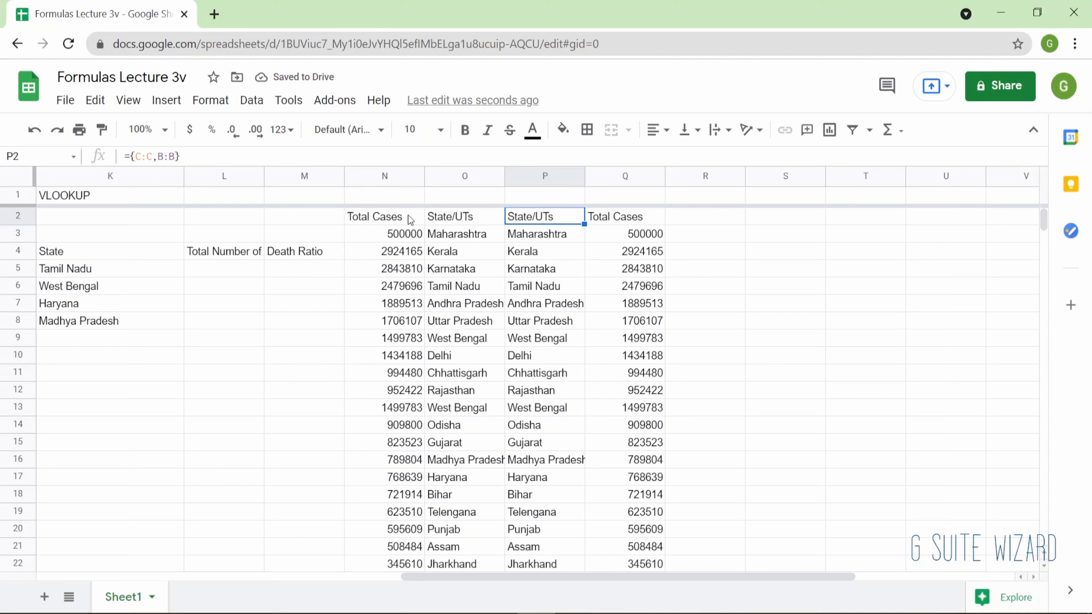
Review the formulas in N2 and P2 and compare the column order each array returns.
{"action": "left_click", "coordinate": [408, 217]}
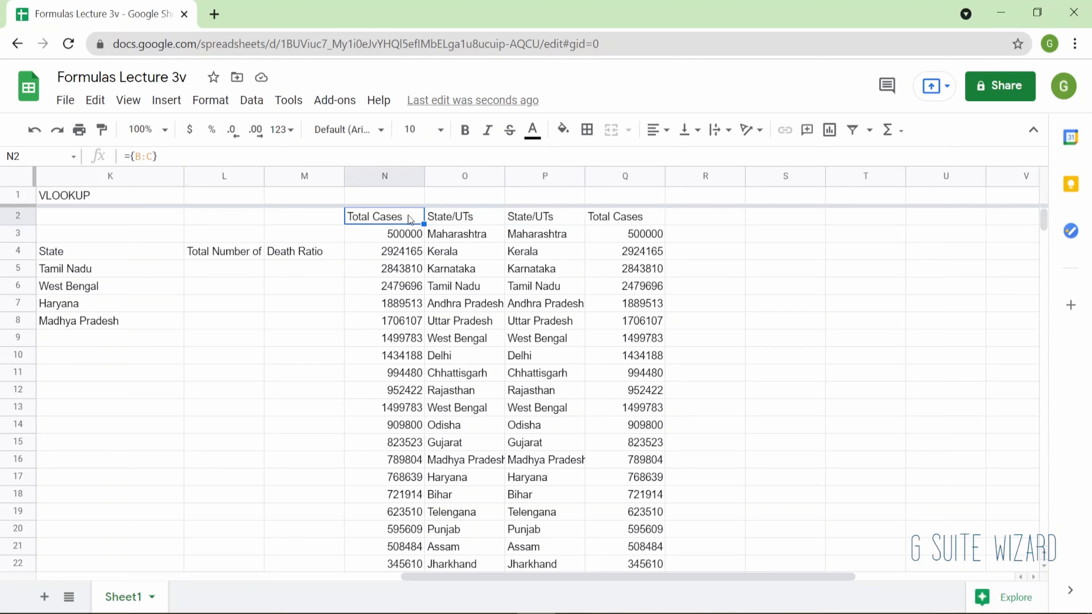
{"action": "double_click", "coordinate": [409, 218]}
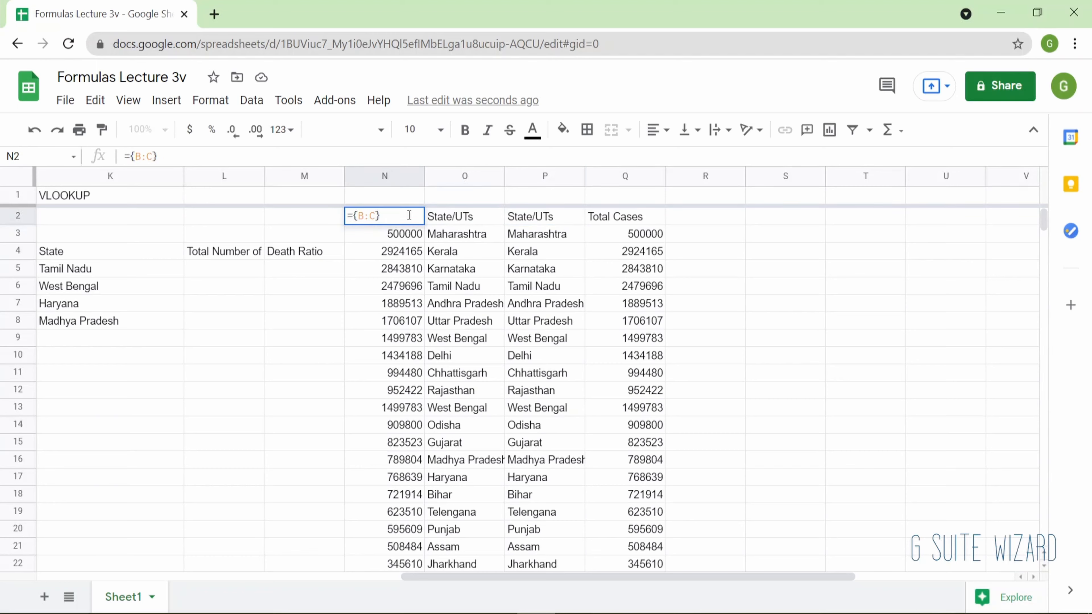
{"action": "key", "text": "Return"}
{"action": "key", "text": "Up"}
{"action": "key", "text": "Right"}
{"action": "key", "text": "Right"}
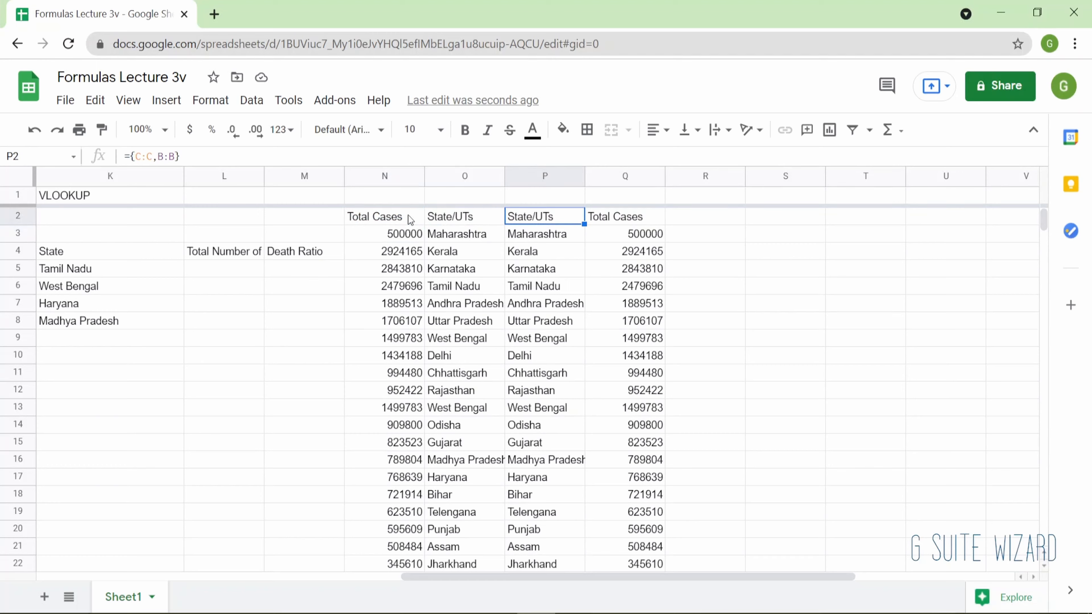
{"action": "key", "text": "Right"}
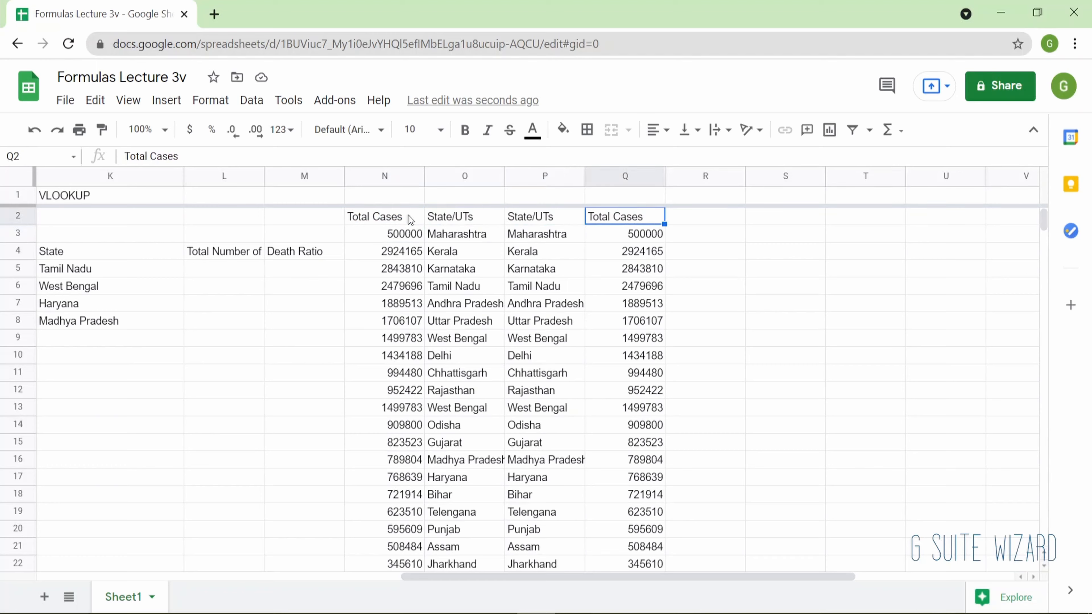
{"action": "key", "text": "Left"}
Enter =VLOOKUP(K5,{C:C,B:B},2,0) in L5 to look up Tamil Nadu's total cases.
{"action": "scroll", "coordinate": [412, 247], "scroll_direction": "left", "scroll_amount": 2}
{"action": "scroll", "coordinate": [412, 247], "scroll_direction": "left", "scroll_amount": 2}
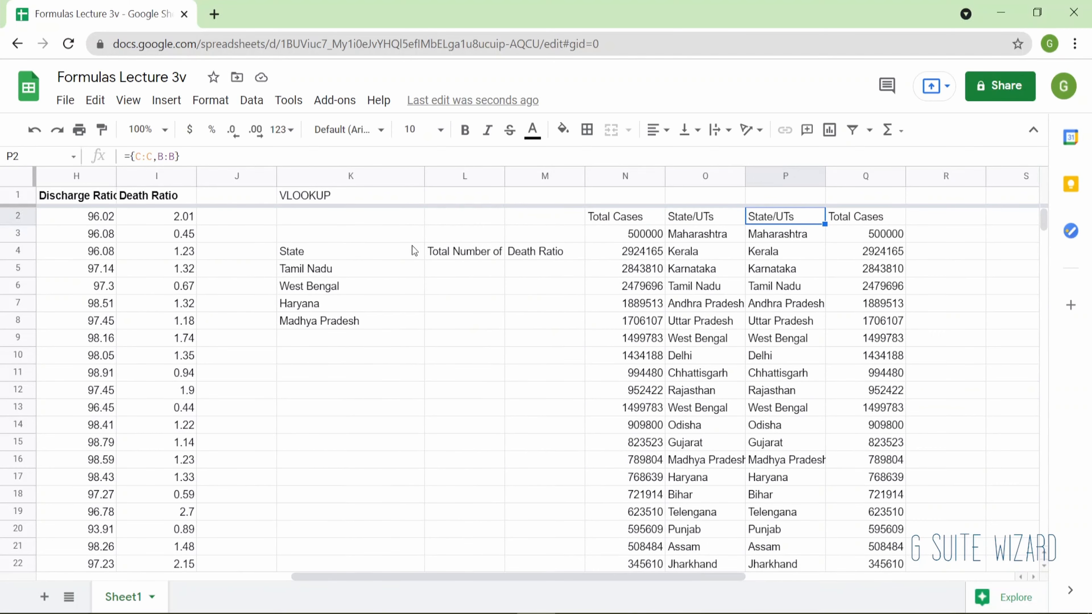
{"action": "left_click", "coordinate": [476, 273]}
{"action": "type", "text": "=vlookup("}
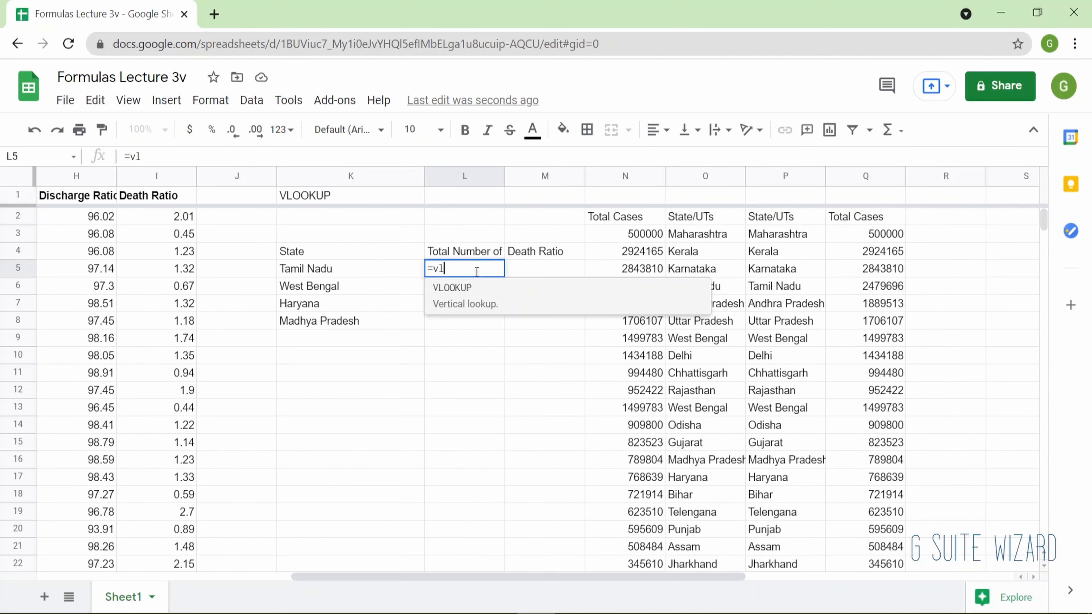
{"action": "left_click", "coordinate": [361, 267]}
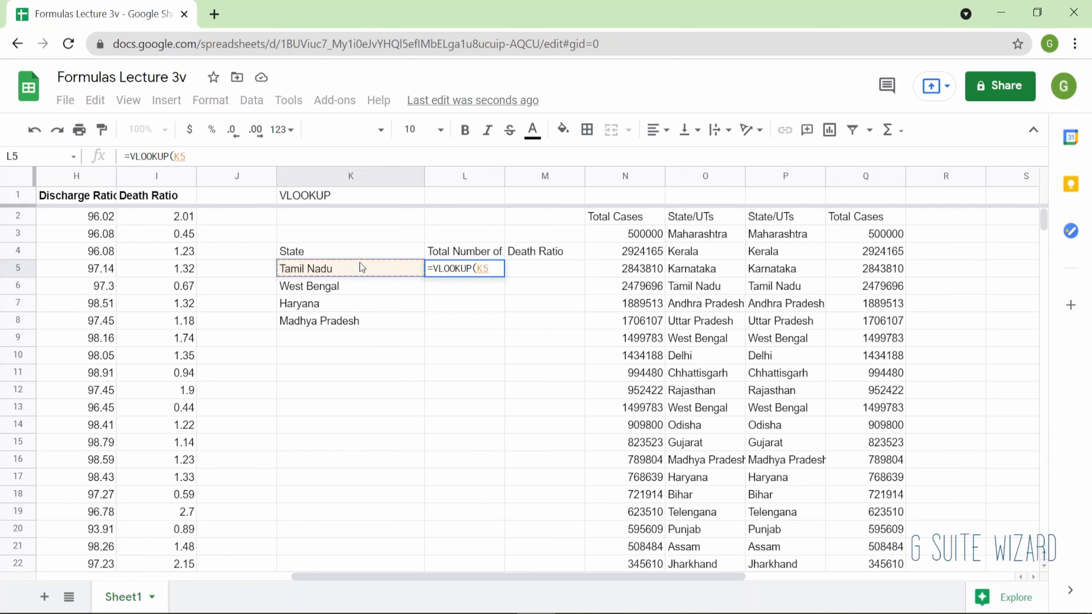
{"action": "type", "text": ","}
{"action": "scroll", "coordinate": [359, 263], "scroll_direction": "left", "scroll_amount": 7}
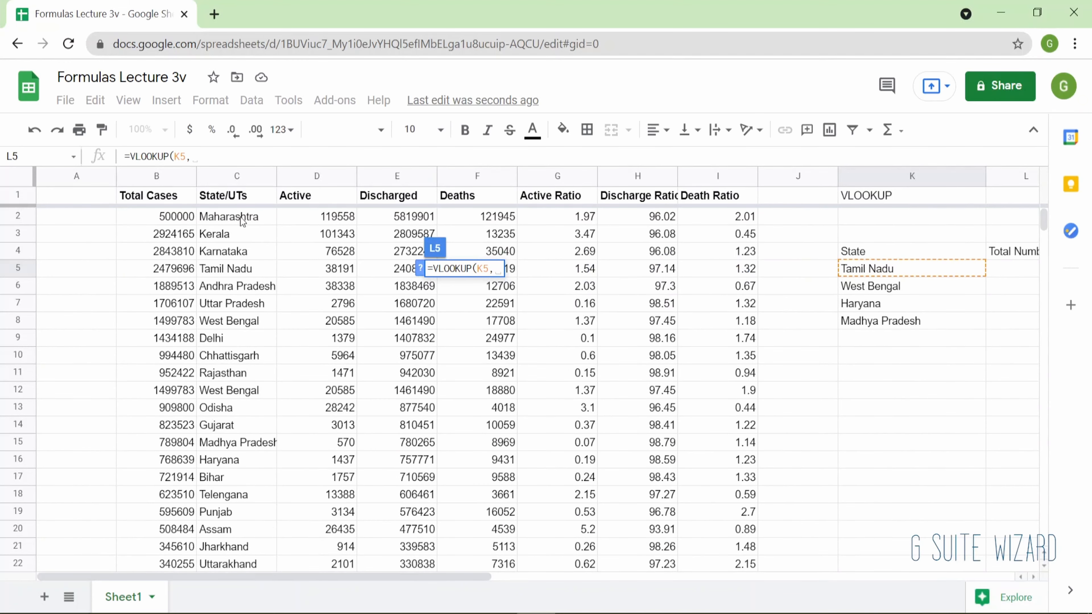
{"action": "type", "text": "{"}
{"action": "left_click", "coordinate": [218, 170]}
{"action": "type", "text": ","}
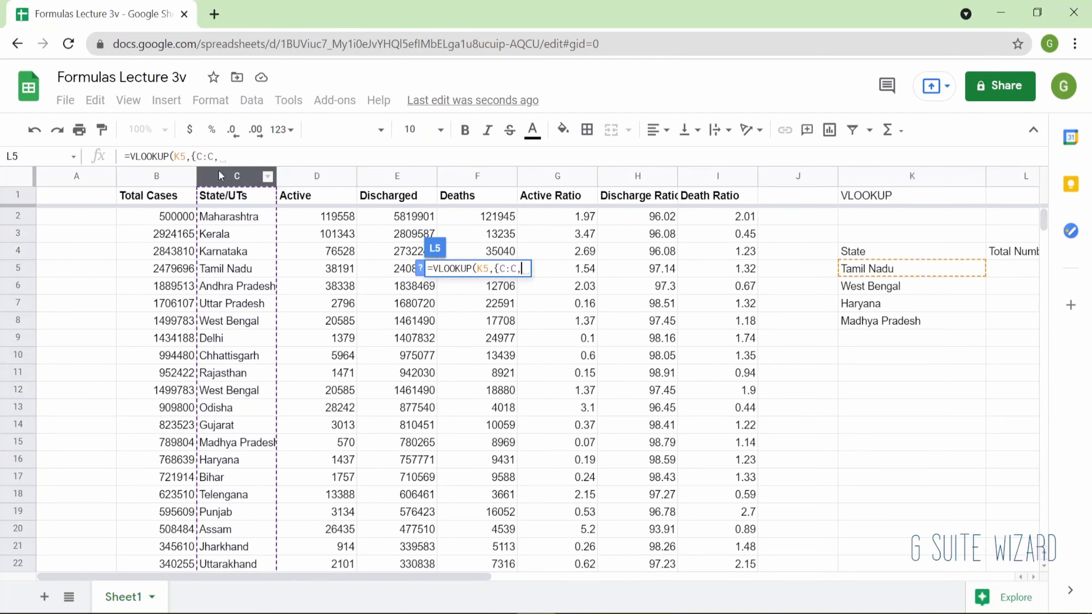
{"action": "left_click", "coordinate": [157, 178]}
{"action": "type", "text": "}"}
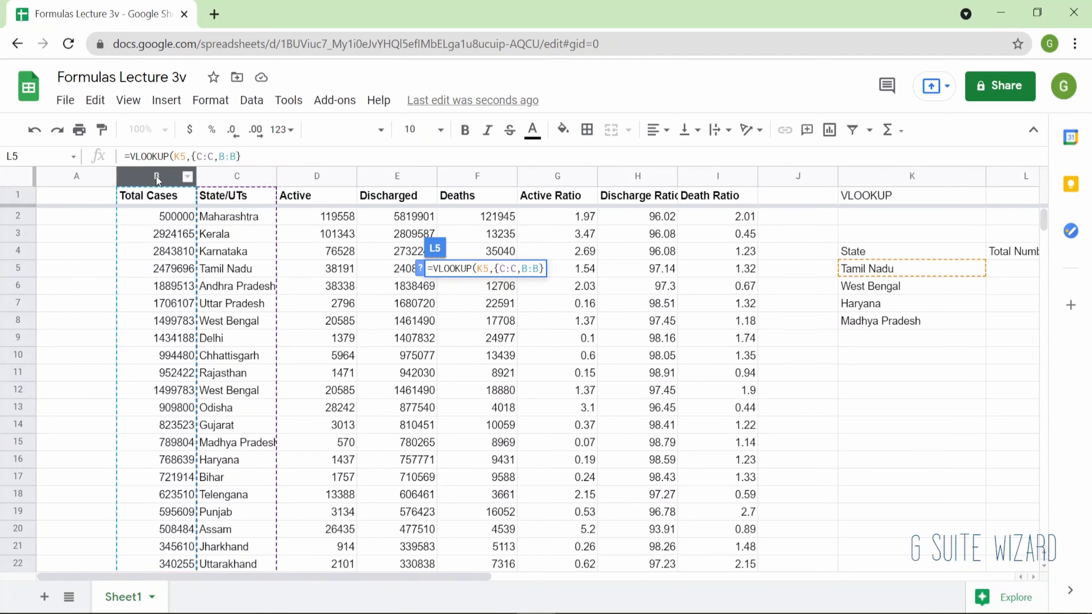
{"action": "type", "text": ",2,0"}
{"action": "key", "text": "Return"}
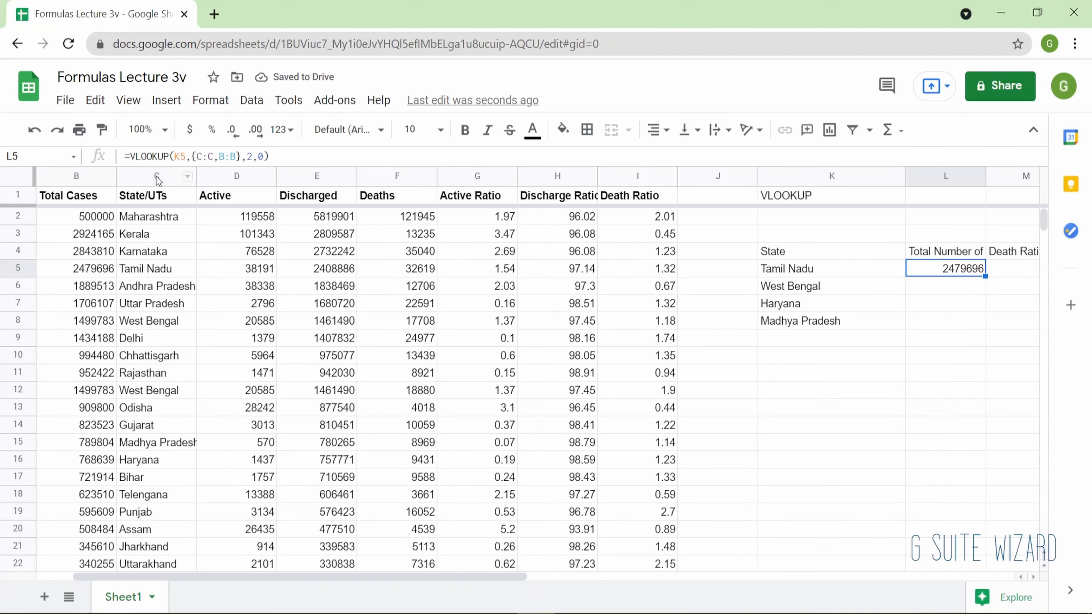
Copy the VLOOKUP formula from L5 down through L8 for the remaining states.
{"action": "key", "text": "ctrl+c"}
{"action": "key", "text": "shift+Down"}
{"action": "key", "text": "shift+Down"}
{"action": "key", "text": "shift+Down"}
{"action": "key", "text": "ctrl+v"}
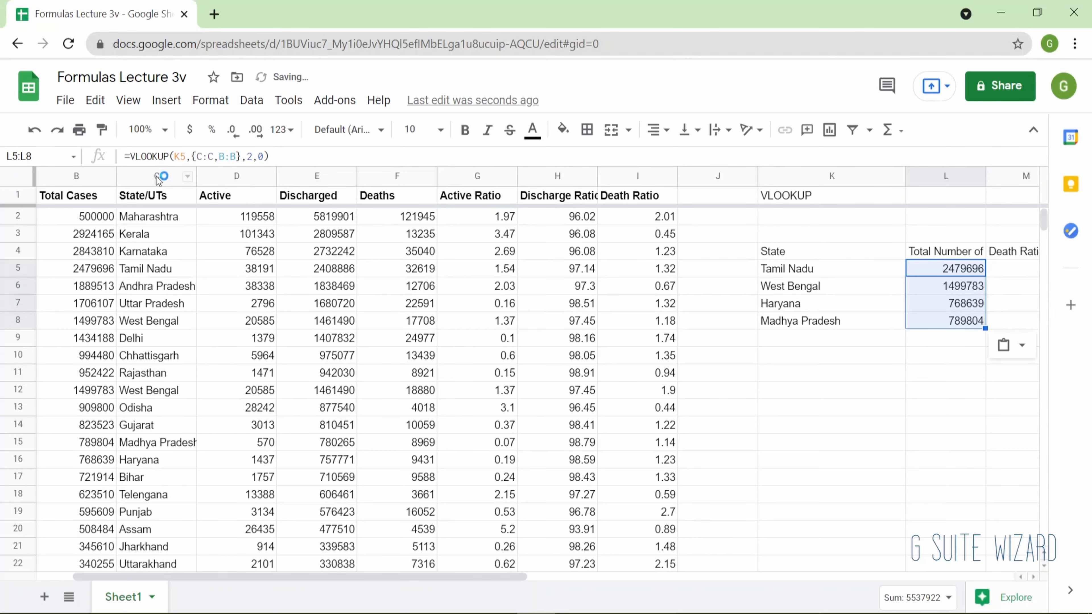
{"action": "key", "text": "Down"}
{"action": "key", "text": "Up"}
{"action": "key", "text": "Down"}
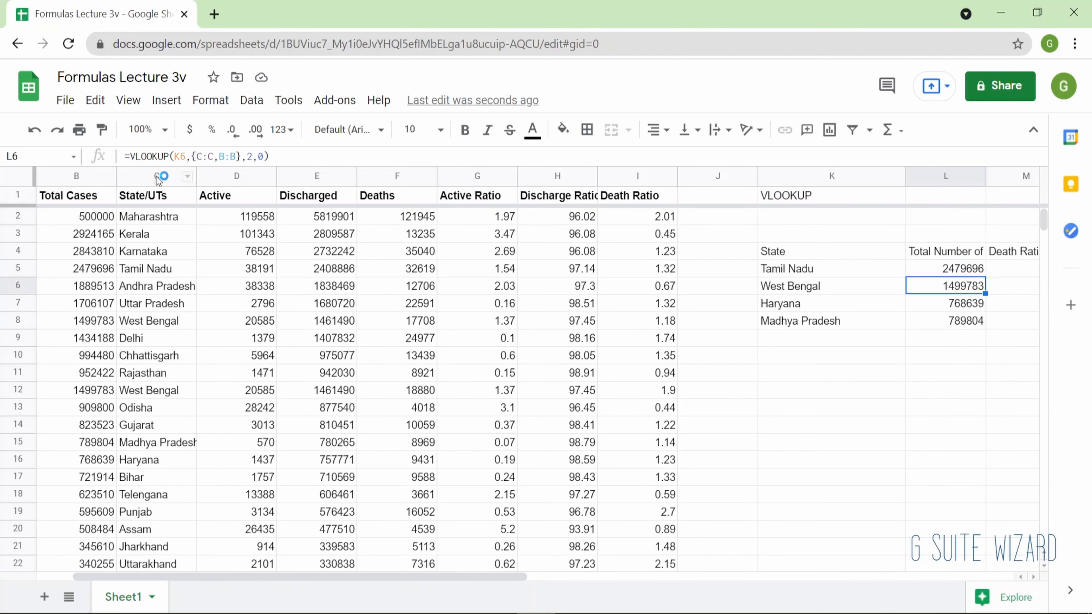
{"action": "key", "text": "Up"}
{"action": "key", "text": "Right"}
Move the State/UTs column from column C to column I, just after Death Ratio.
{"action": "scroll", "coordinate": [144, 248], "scroll_direction": "left", "scroll_amount": 4}
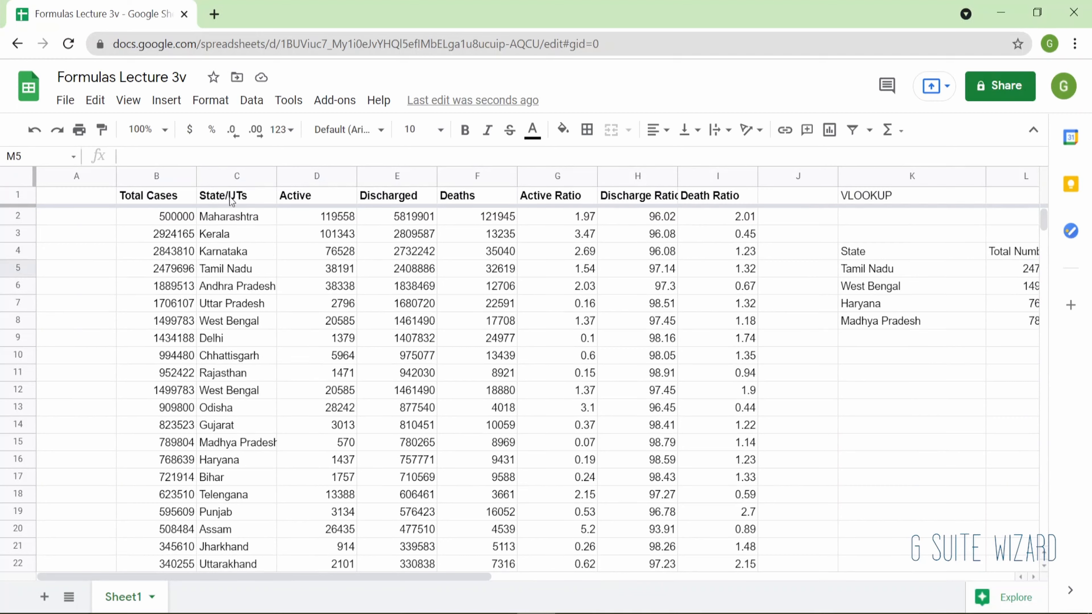
{"action": "left_click", "coordinate": [230, 177]}
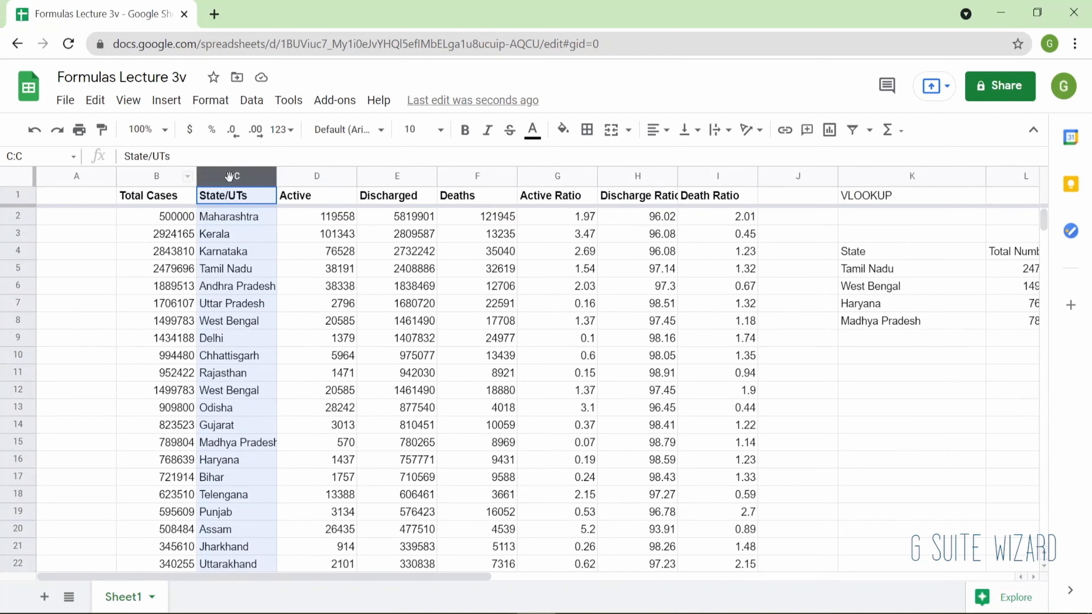
{"action": "left_click_drag", "start_coordinate": [230, 176], "coordinate": [717, 151]}
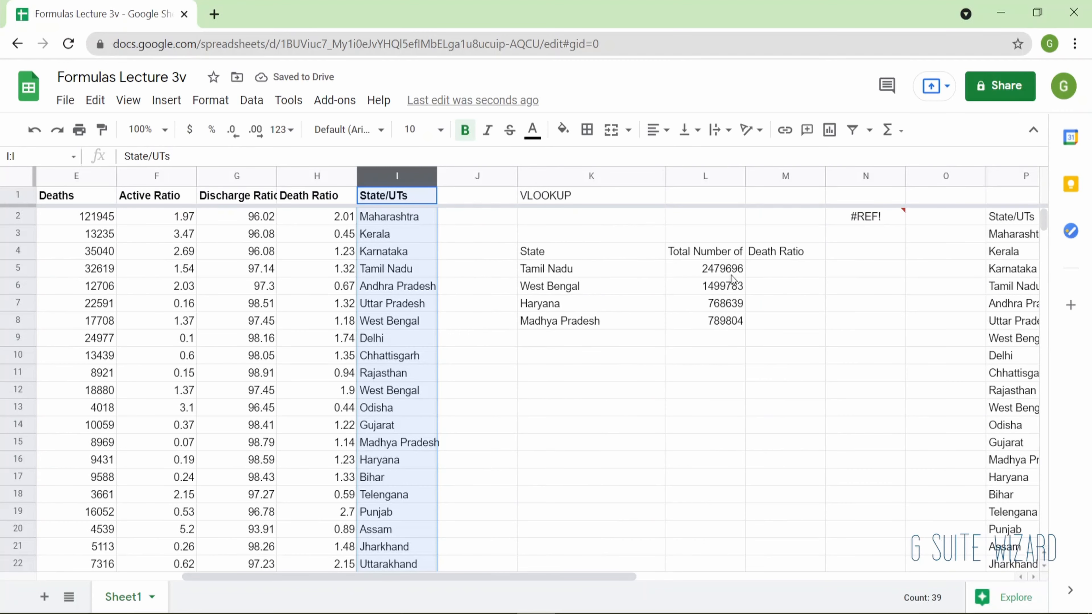
Examine how the array formulas in L5 and P2 reference the relocated State/UTs column.
{"action": "left_click", "coordinate": [730, 272]}
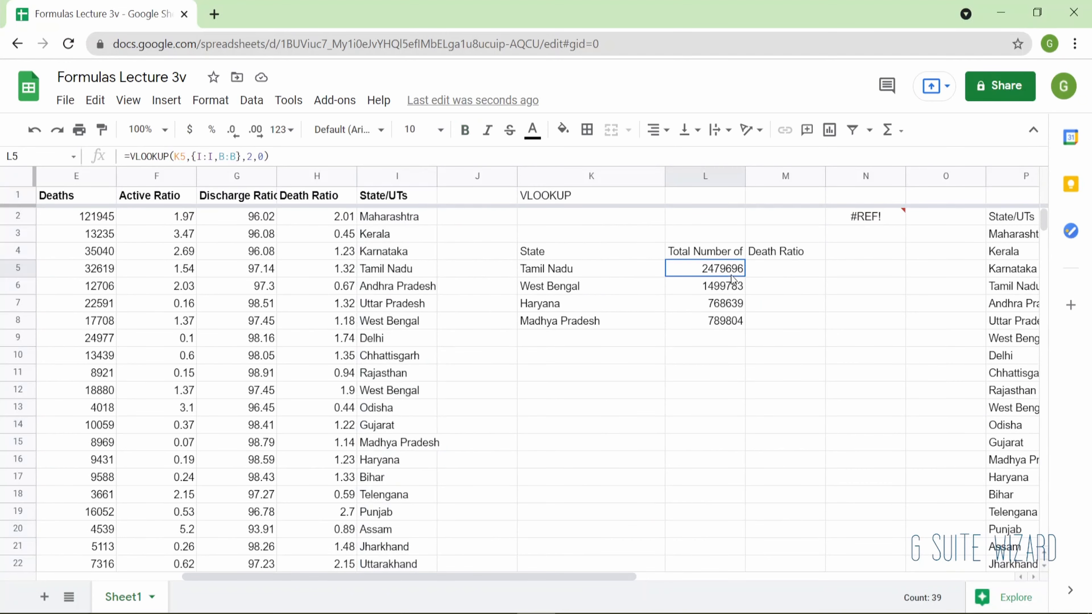
{"action": "double_click", "coordinate": [732, 274]}
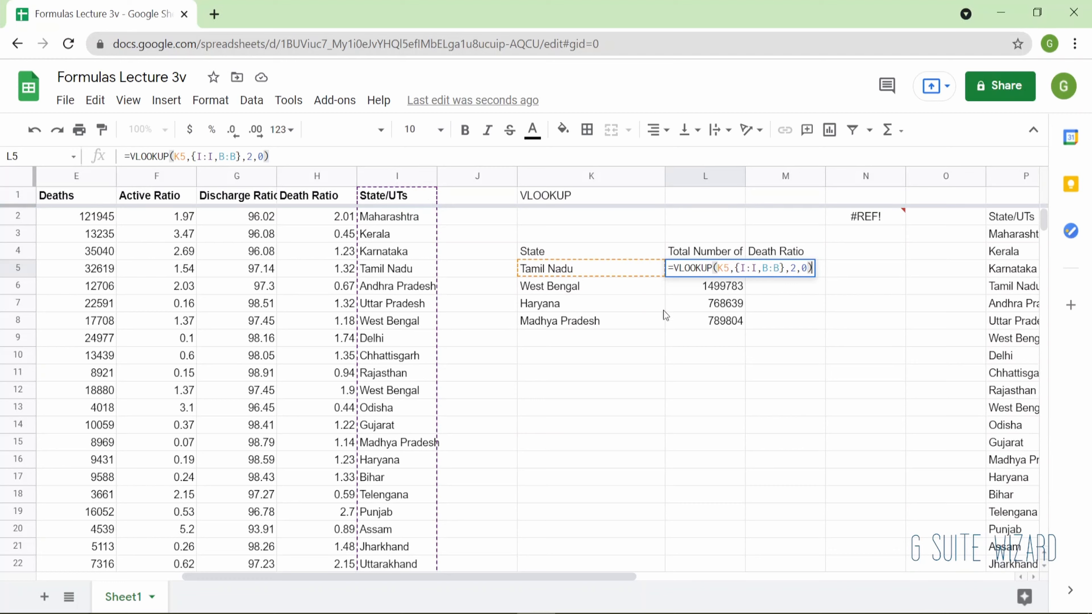
{"action": "key", "text": "Return"}
{"action": "key", "text": "Up"}
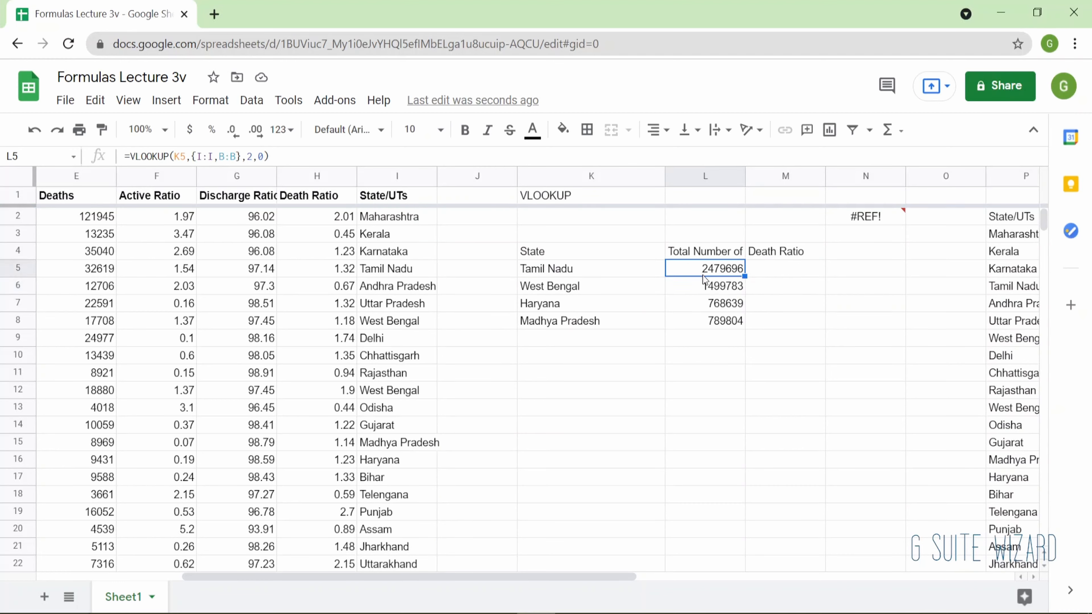
{"action": "scroll", "coordinate": [395, 181], "scroll_direction": "left", "scroll_amount": 5}
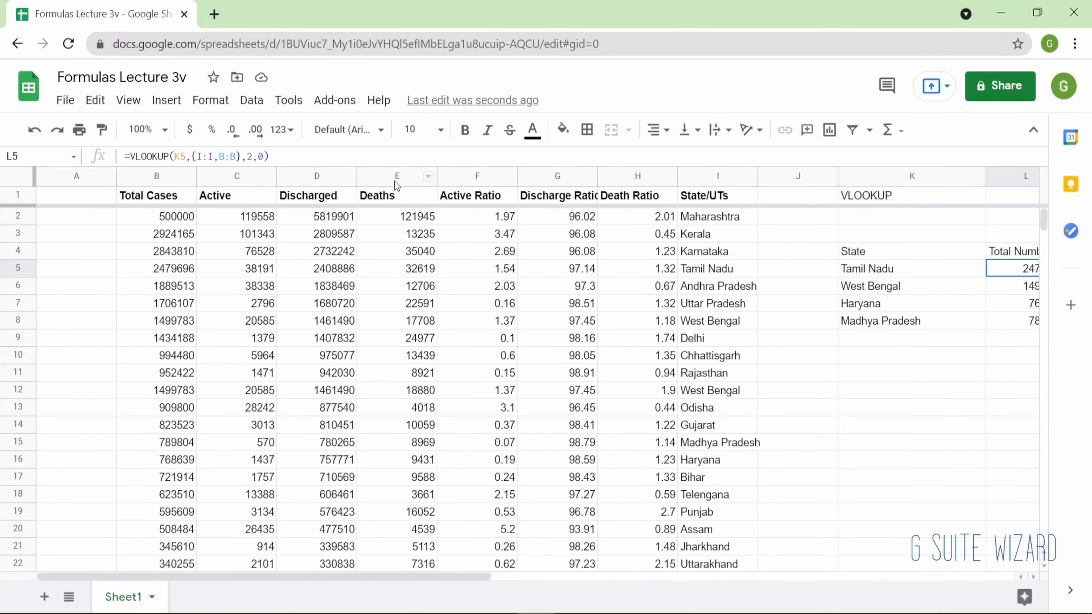
{"action": "left_click", "coordinate": [211, 183]}
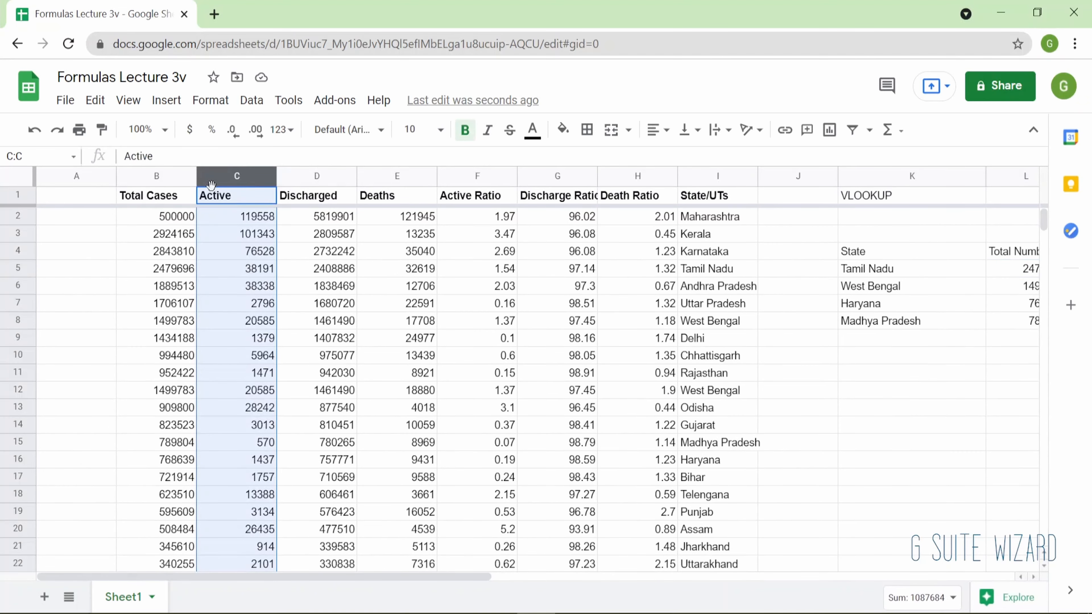
{"action": "scroll", "coordinate": [686, 244], "scroll_direction": "right", "scroll_amount": 4}
{"action": "left_click", "coordinate": [710, 273]}
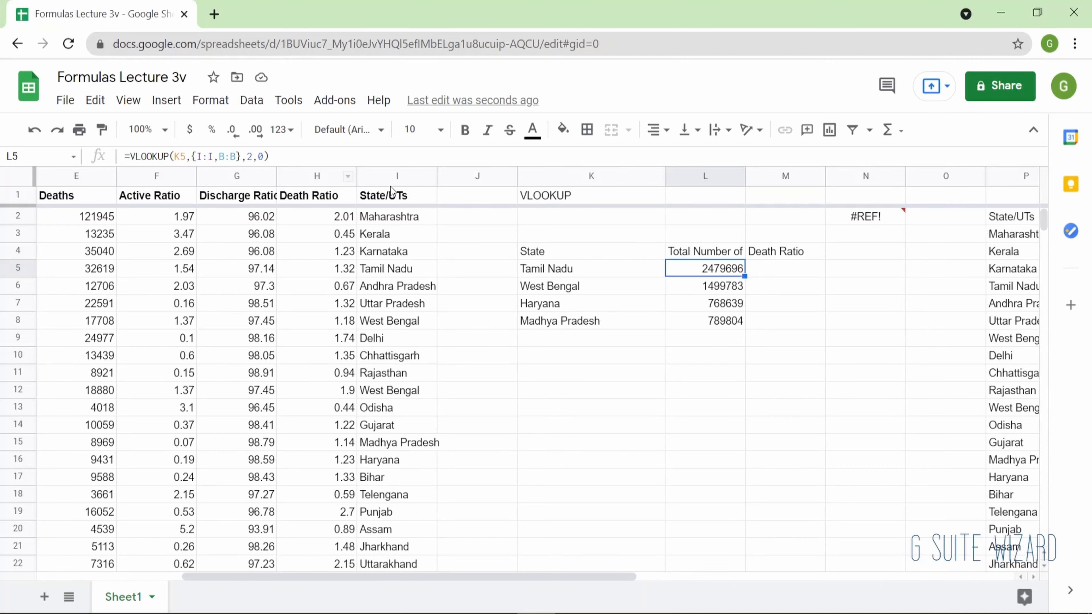
{"action": "scroll", "coordinate": [391, 189], "scroll_direction": "right", "scroll_amount": 5}
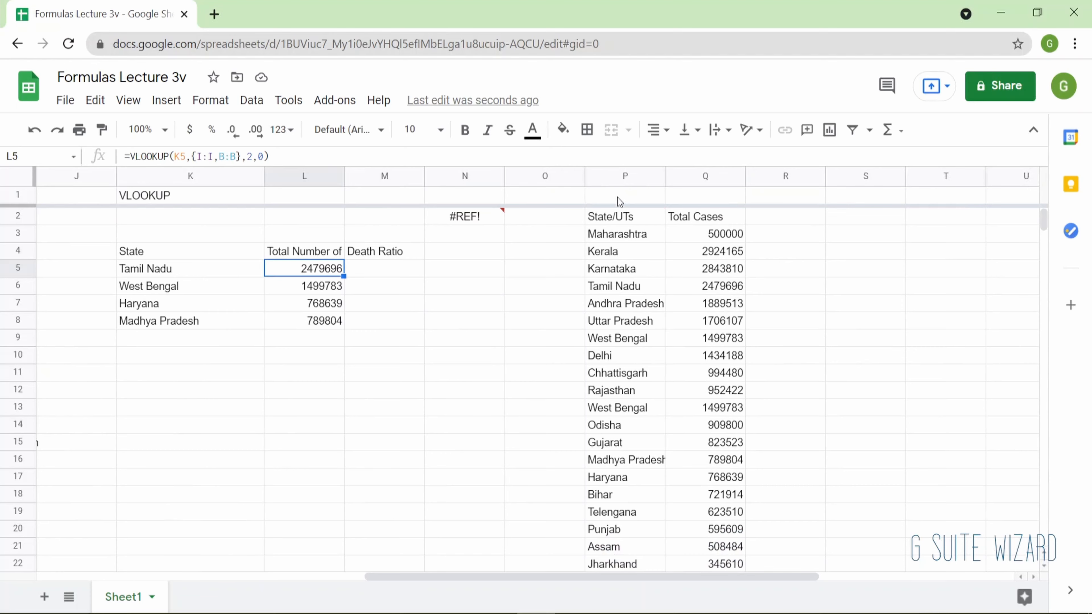
{"action": "left_click", "coordinate": [624, 220]}
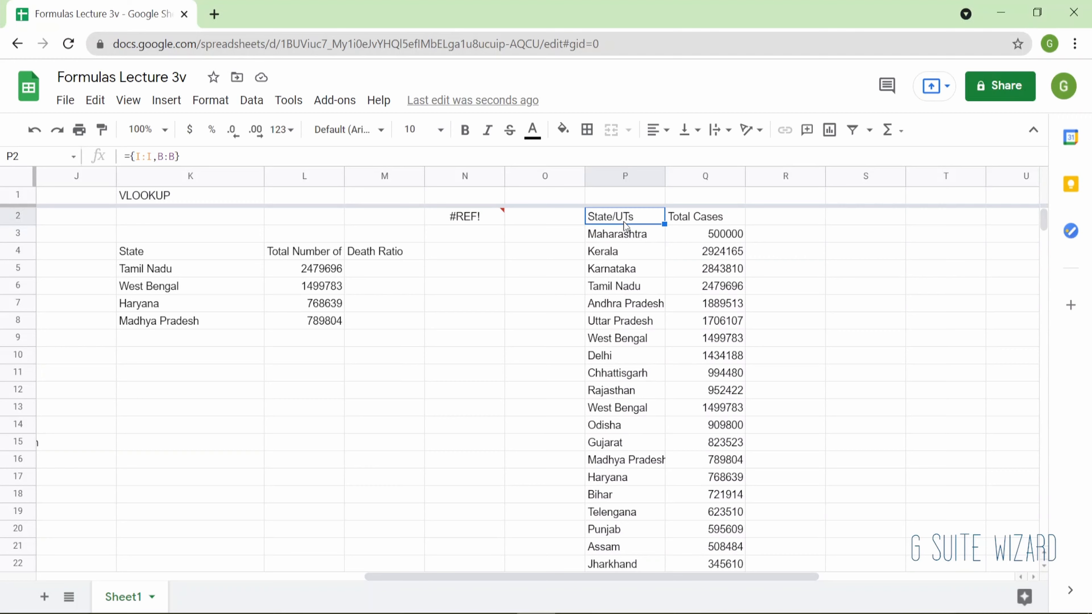
Add the Active column C:C to the array in L5, making it =VLOOKUP(K5,{I:I,C:C,B:B},2,0).
{"action": "key", "text": "Down"}
{"action": "key", "text": "Down"}
{"action": "key", "text": "Left"}
{"action": "key", "text": "Left"}
{"action": "key", "text": "Left"}
{"action": "key", "text": "Left"}
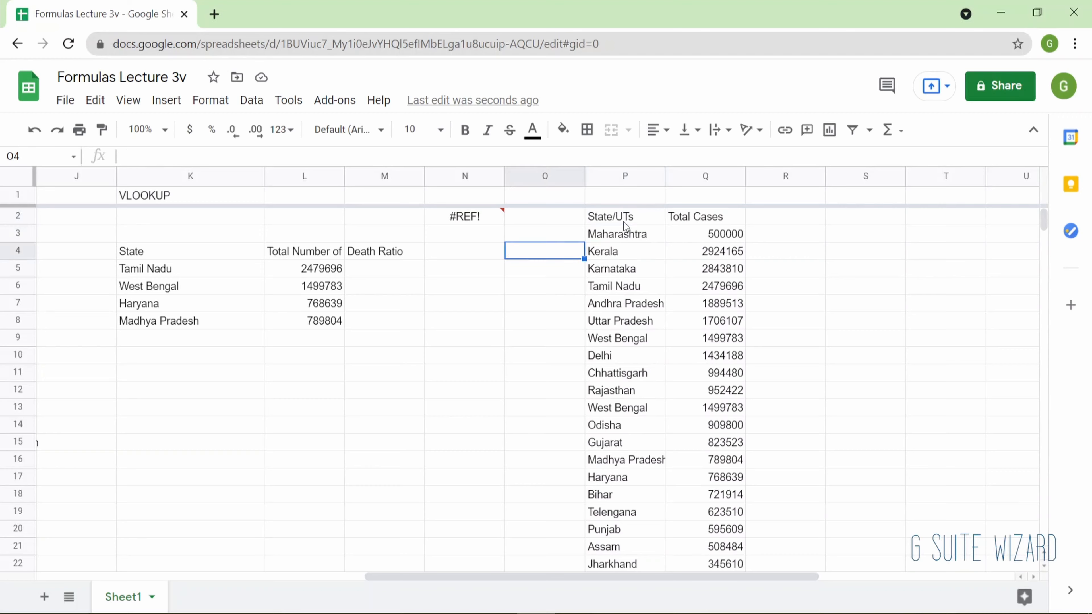
{"action": "key", "text": "Down"}
{"action": "key", "text": "Return"}
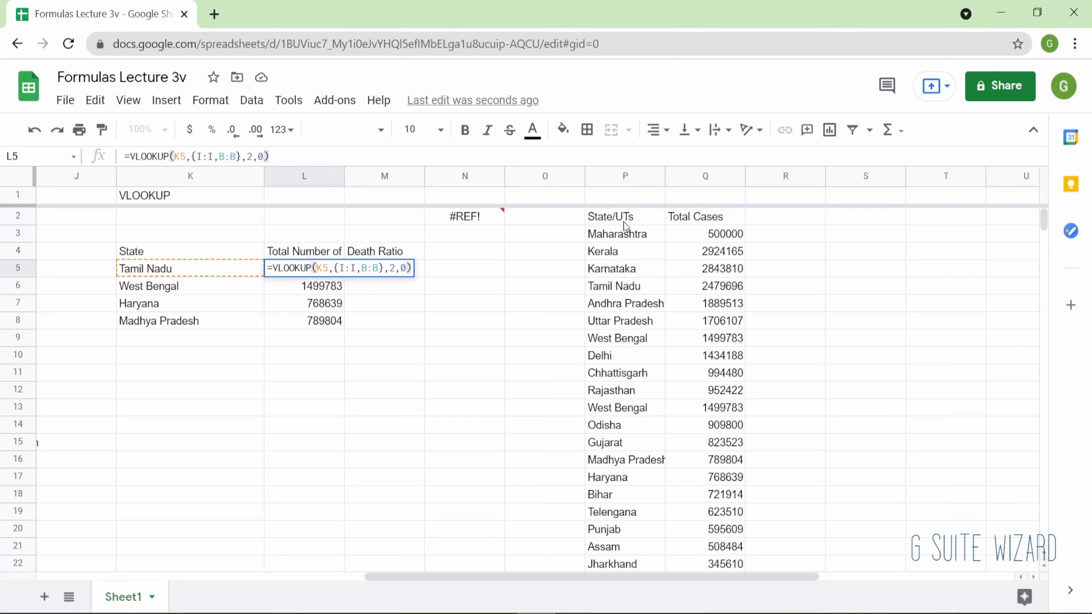
{"action": "key", "text": "Left"}
{"action": "key", "text": "Left"}
{"action": "key", "text": "Left"}
{"action": "key", "text": "Left"}
{"action": "key", "text": "Left"}
{"action": "key", "text": "Left"}
{"action": "type", "text": "C:C,"}
{"action": "key", "text": "Return"}
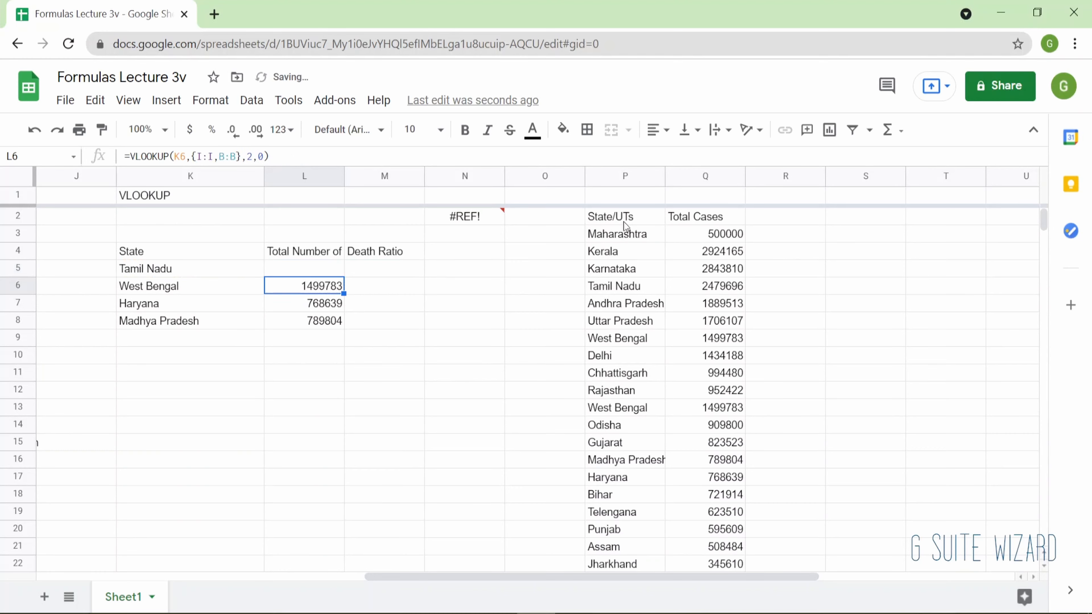
Examine the L5 formula against the State/UTs, Active and Total Cases columns it references.
{"action": "key", "text": "Up"}
{"action": "key", "text": "Left"}
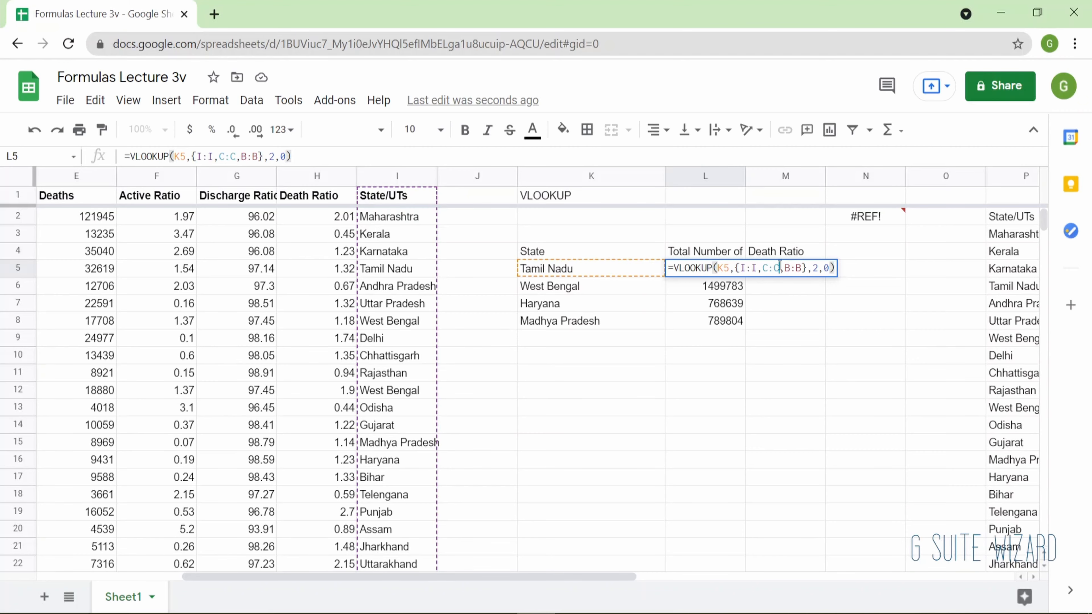
{"action": "scroll", "coordinate": [566, 286], "scroll_direction": "left", "scroll_amount": 5}
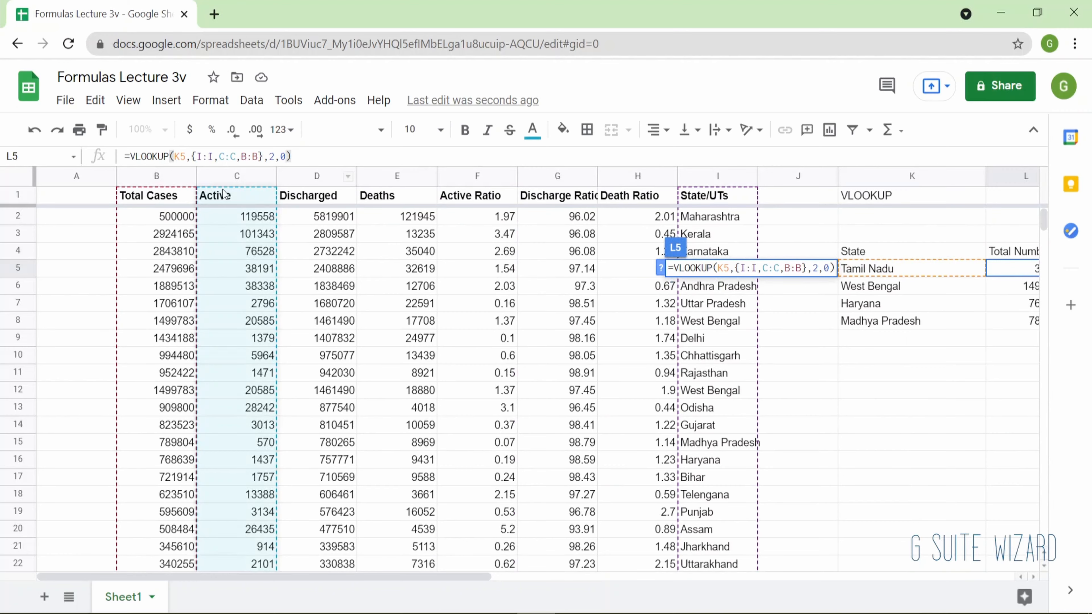
{"action": "scroll", "coordinate": [354, 296], "scroll_direction": "right", "scroll_amount": 3}
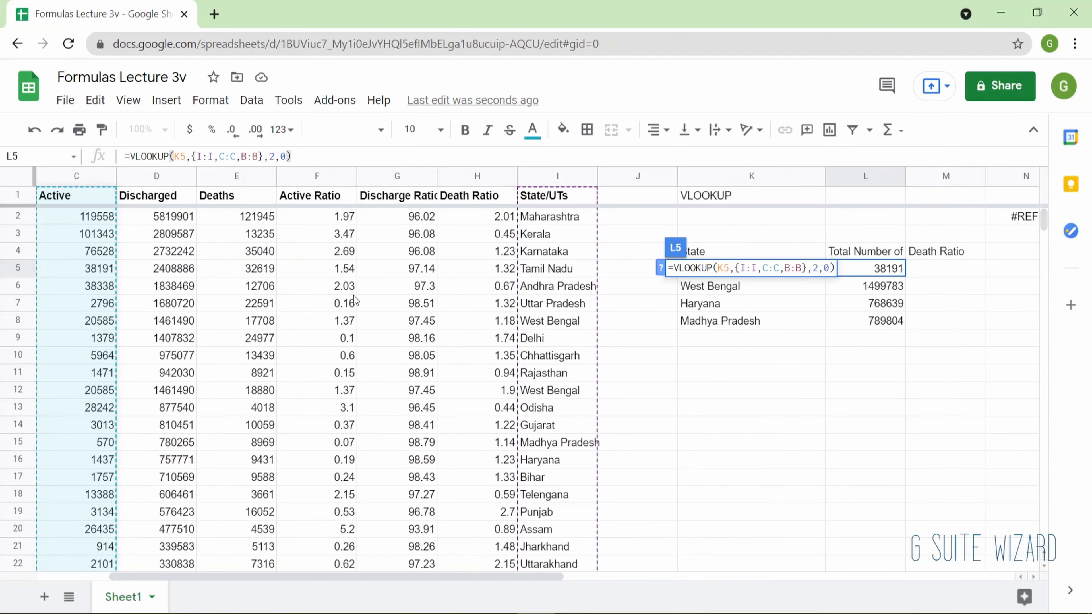
{"action": "scroll", "coordinate": [353, 295], "scroll_direction": "left", "scroll_amount": 2}
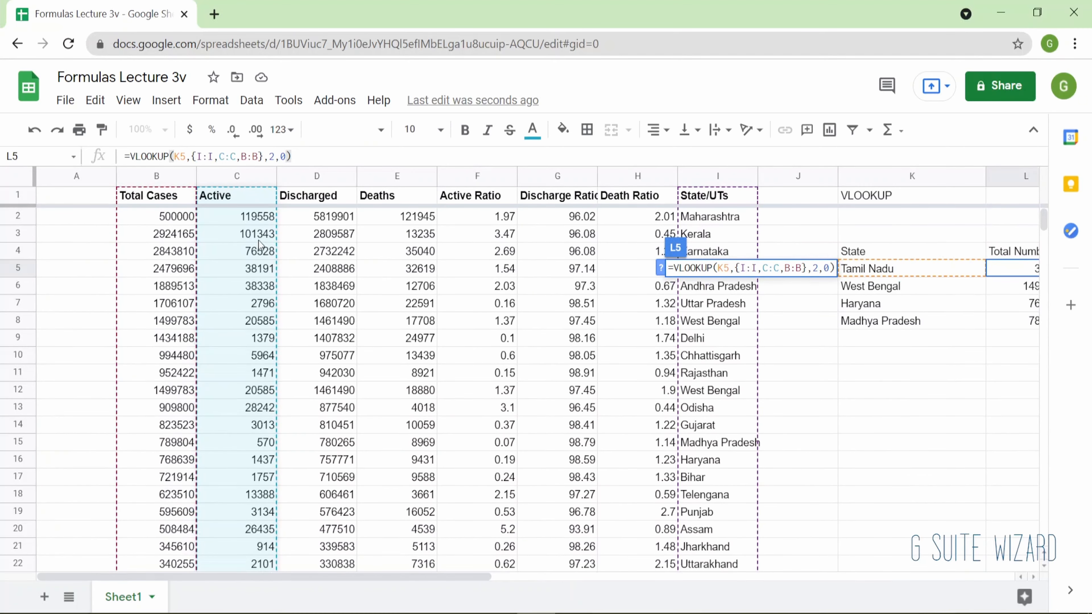
{"action": "scroll", "coordinate": [439, 355], "scroll_direction": "right", "scroll_amount": 1}
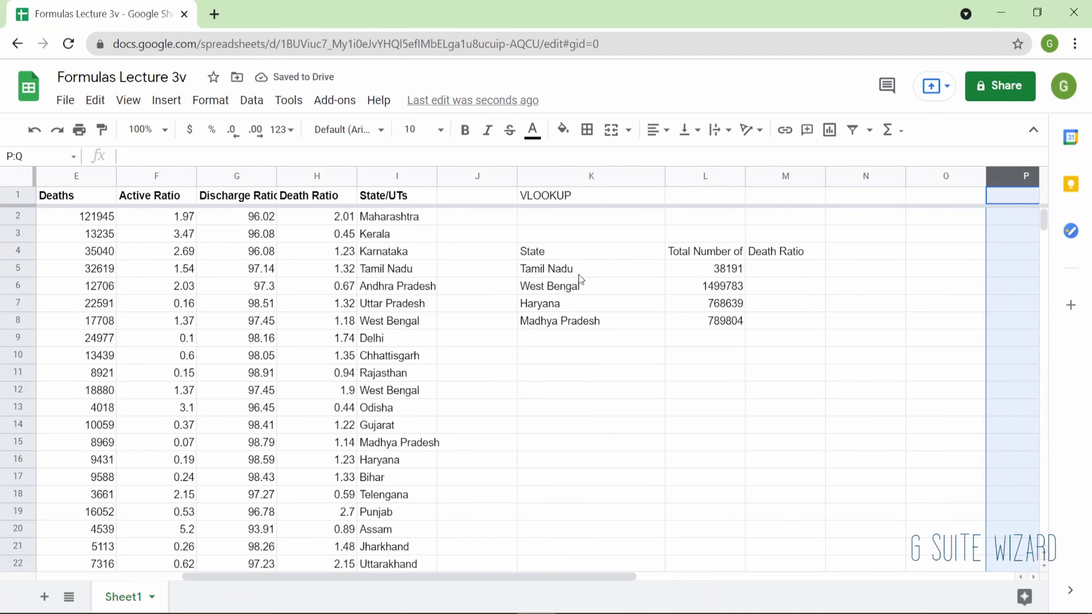
Enter =VLOOKUP(K5,{I:I;H:H},2,0) in M5 to look up the Death Ratio for Tamil Nadu.
{"action": "left_click", "coordinate": [555, 270]}
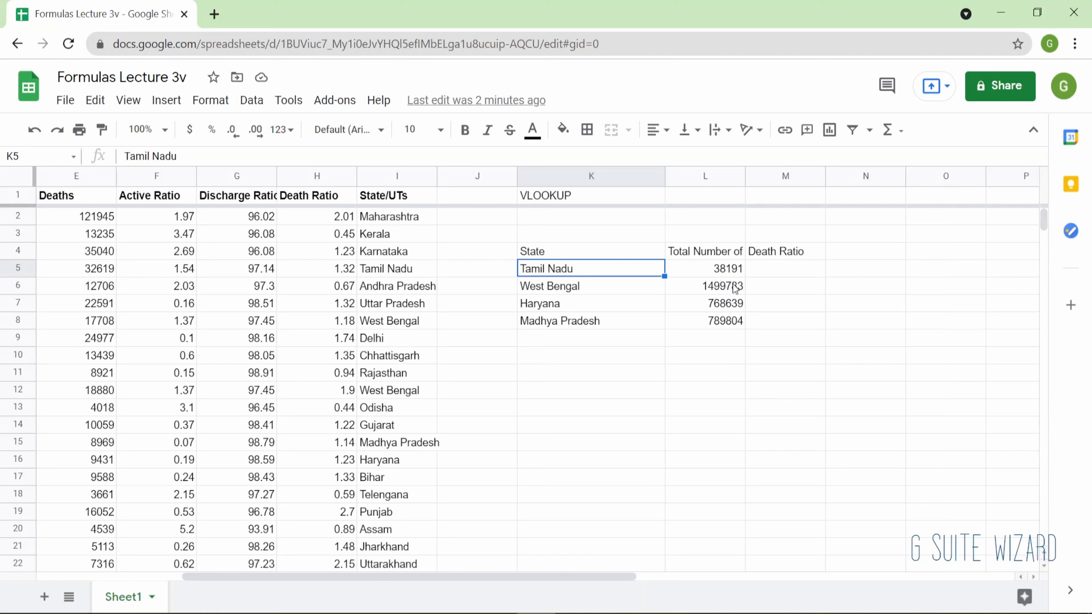
{"action": "key", "text": "Right"}
{"action": "key", "text": "Right"}
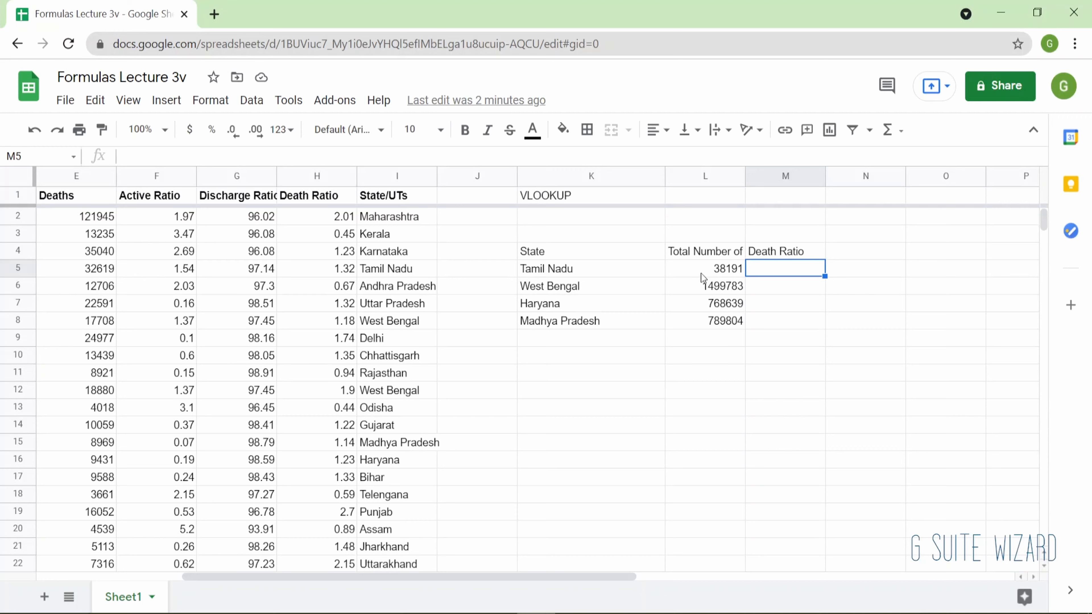
{"action": "type", "text": "=VLOOKUP("}
{"action": "key", "text": "Left"}
{"action": "key", "text": "Left"}
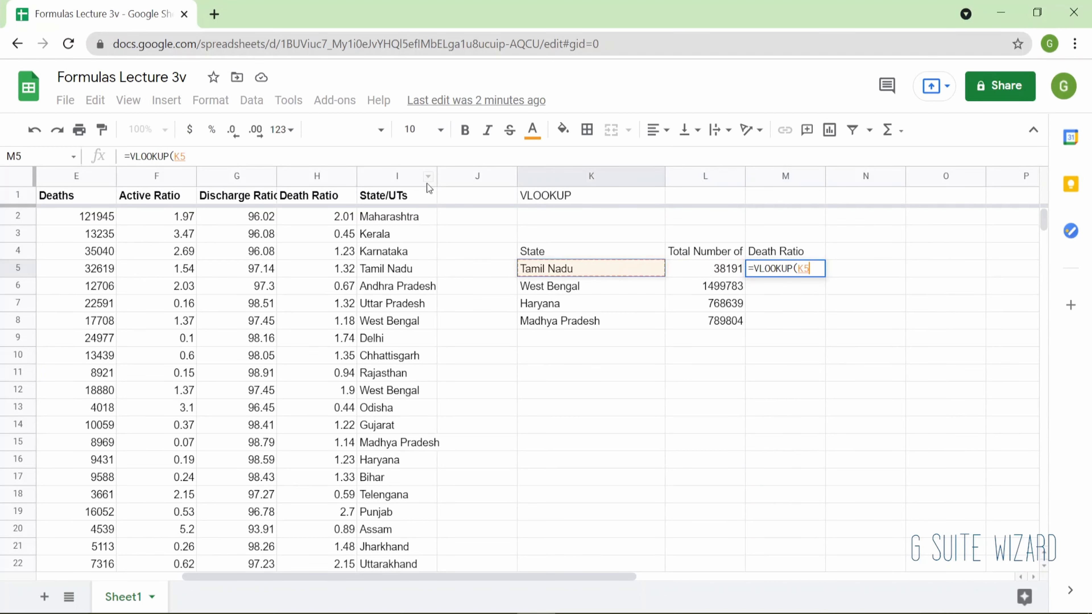
{"action": "type", "text": ",{"}
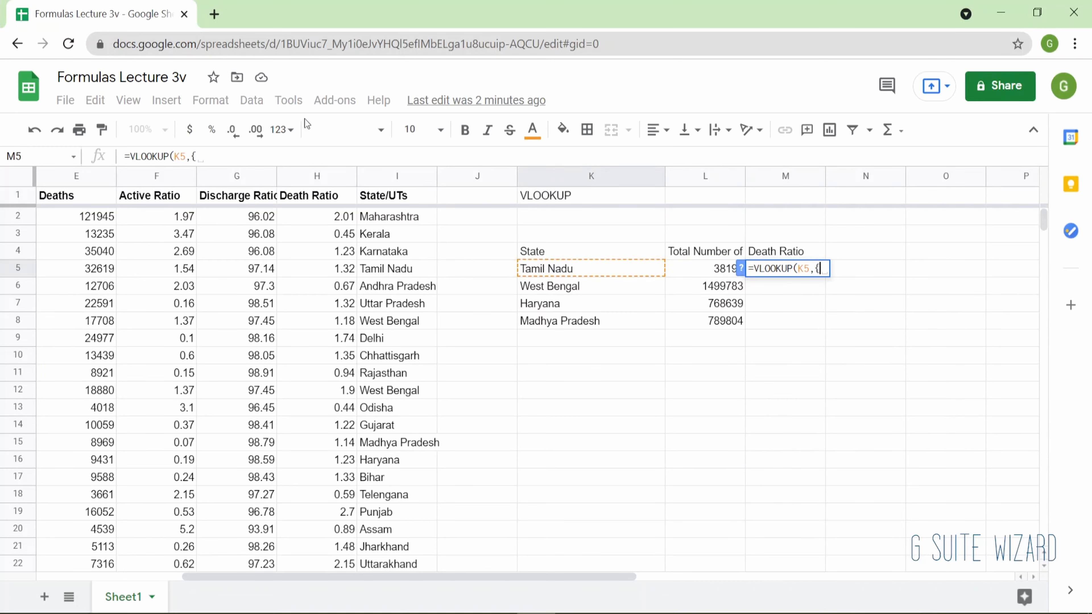
{"action": "left_click", "coordinate": [381, 176]}
{"action": "type", "text": ";"}
{"action": "left_click", "coordinate": [313, 182]}
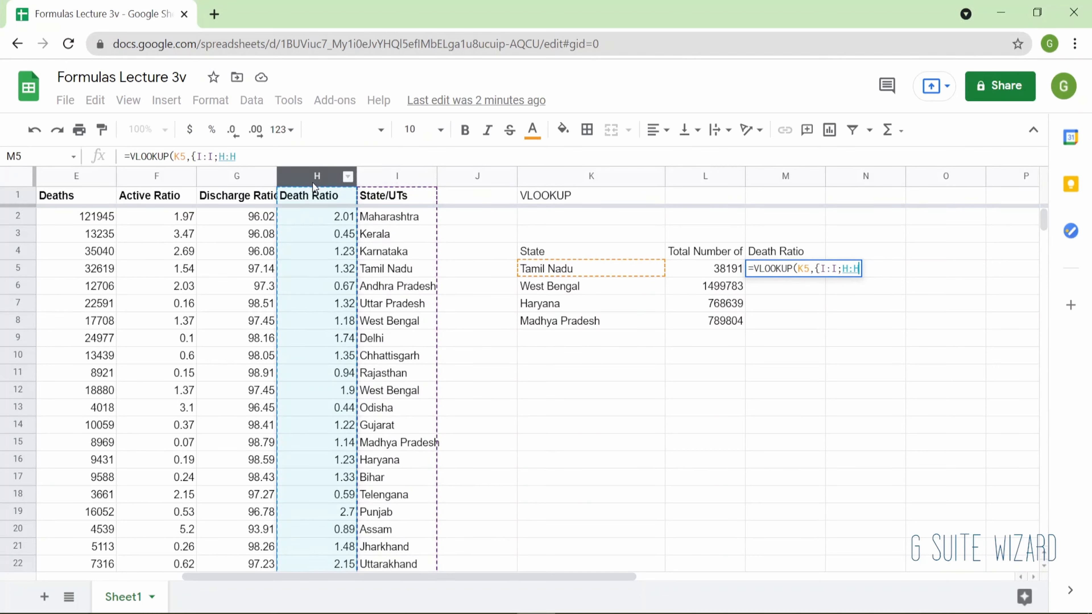
{"action": "type", "text": "},2"}
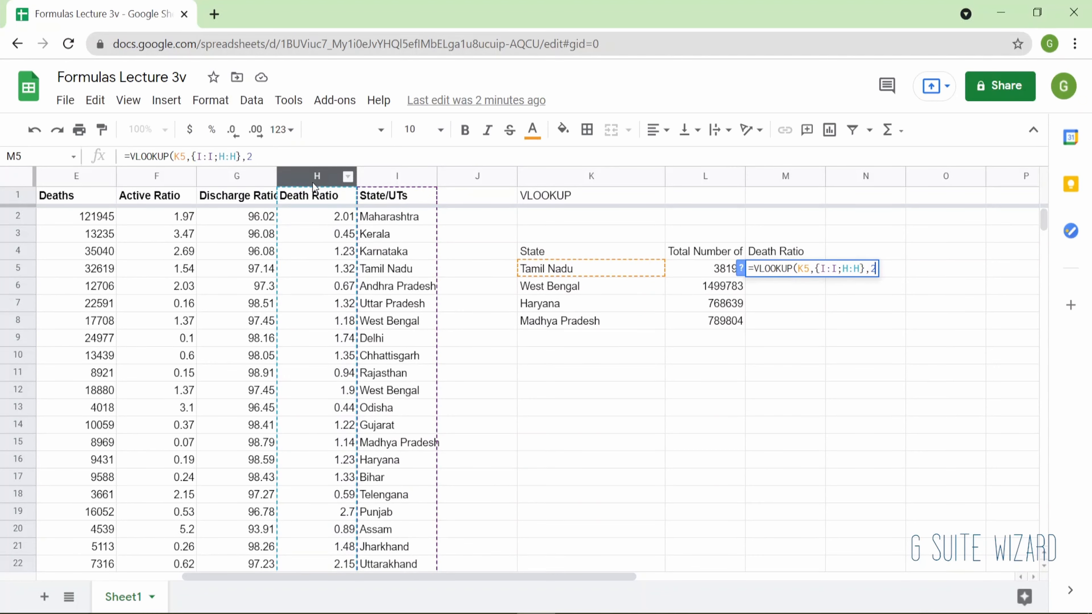
{"action": "type", "text": ",0"}
{"action": "key", "text": "Return"}
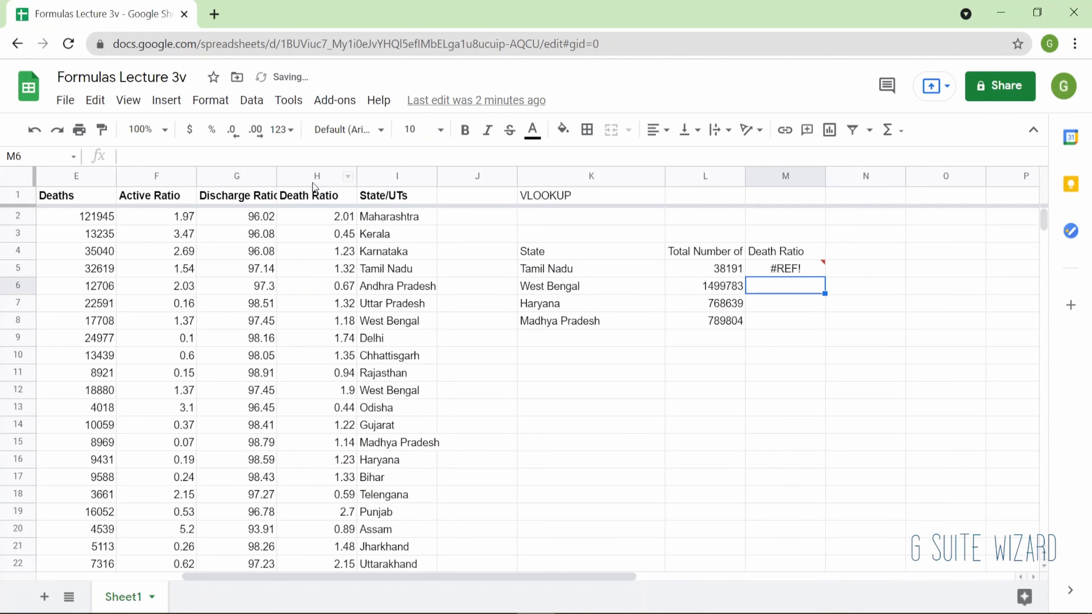
Replace the semicolon in M5's array with a comma, making the formula =VLOOKUP(K5,{I:I,H:H},2,0).
{"action": "key", "text": "Up"}
{"action": "key", "text": "Return"}
{"action": "key", "text": "Left"}
{"action": "key", "text": "Left"}
{"action": "key", "text": "Left"}
{"action": "key", "text": "Left"}
{"action": "key", "text": "Left"}
{"action": "key", "text": "Left"}
{"action": "key", "text": "Left"}
{"action": "key", "text": "Left"}
{"action": "key", "text": "Left"}
{"action": "key", "text": "BackSpace"}
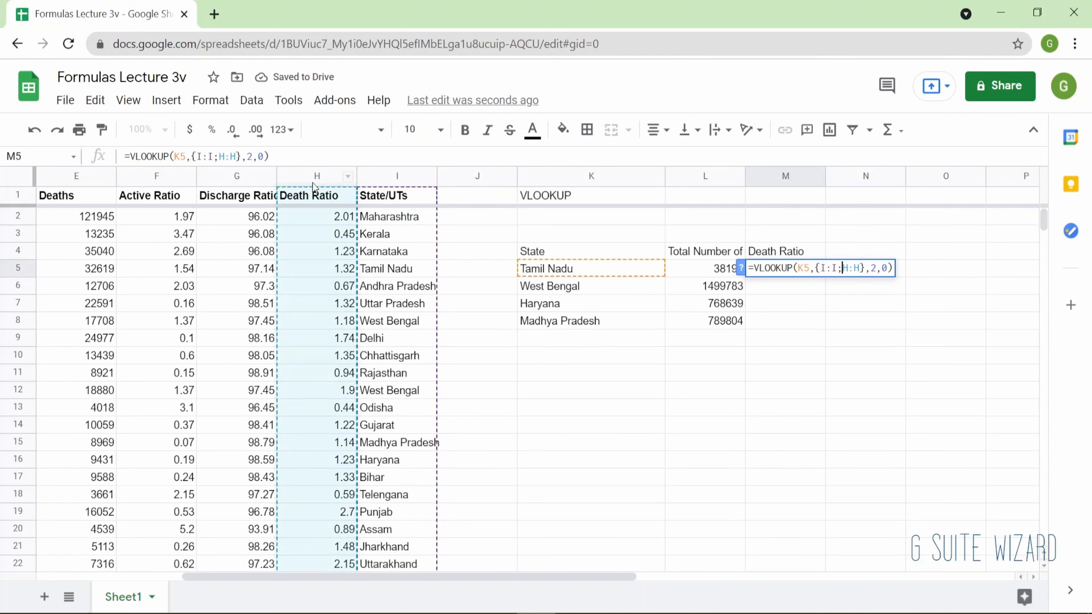
{"action": "type", "text": ","}
{"action": "key", "text": "Return"}
{"action": "key", "text": "Up"}
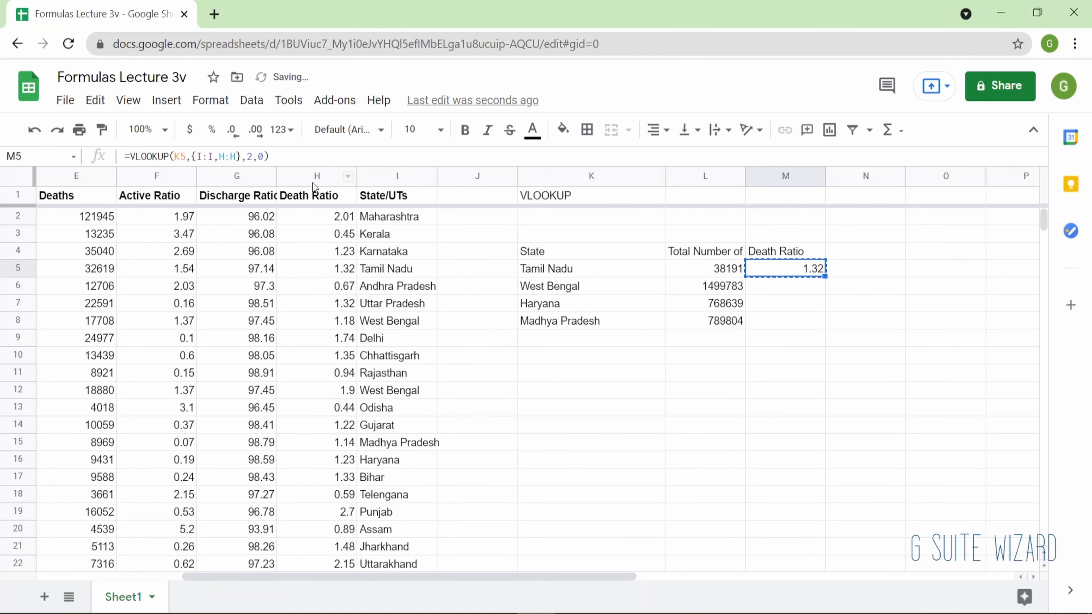
Fill the Death Ratio formula from M5 down through M8.
{"action": "key", "text": "shift+Down"}
{"action": "key", "text": "shift+Down"}
{"action": "key", "text": "shift+Down"}
{"action": "key", "text": "ctrl+d"}
{"action": "key", "text": "Down"}
{"action": "key", "text": "Left"}
{"action": "key", "text": "Left"}
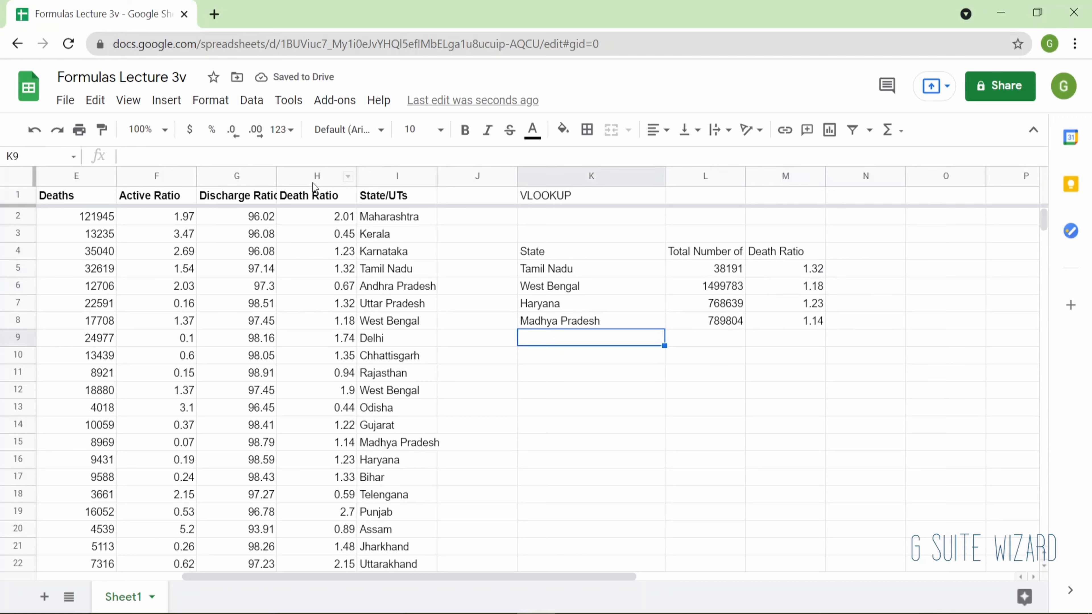
Copy Rajasthan from the State/UTs column (I11) into K10 as a new lookup value.
{"action": "key", "text": "Up"}
{"action": "key", "text": "Right"}
{"action": "key", "text": "Down"}
{"action": "key", "text": "Down"}
{"action": "key", "text": "Left"}
{"action": "key", "text": "Left"}
{"action": "key", "text": "Left"}
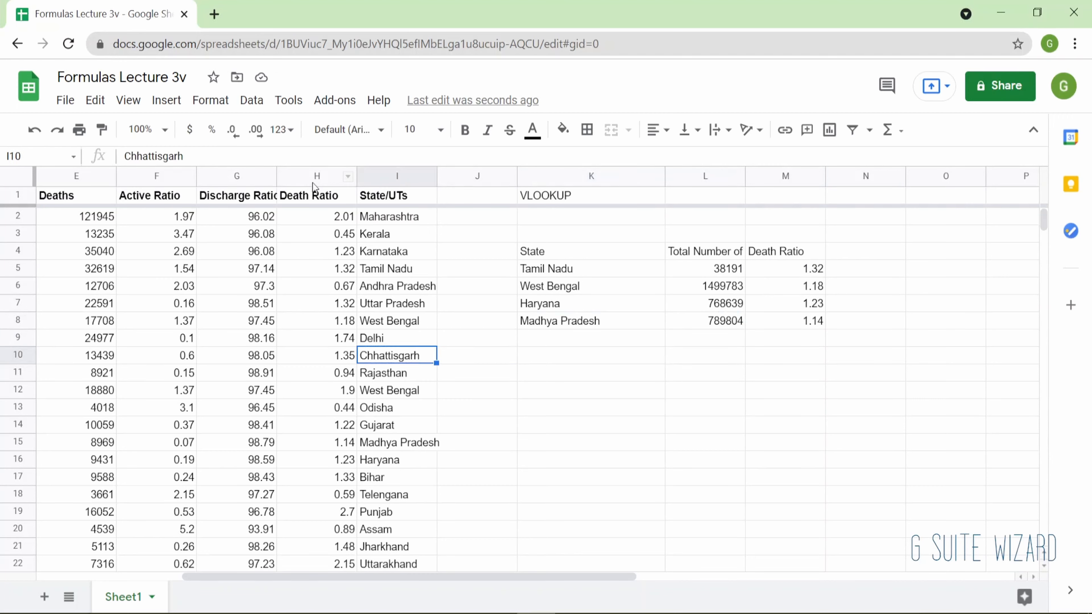
{"action": "key", "text": "Down"}
{"action": "key", "text": "ctrl+c"}
{"action": "key", "text": "Up"}
{"action": "key", "text": "Right"}
{"action": "key", "text": "Right"}
{"action": "key", "text": "ctrl+v"}
{"action": "key", "text": "Right"}
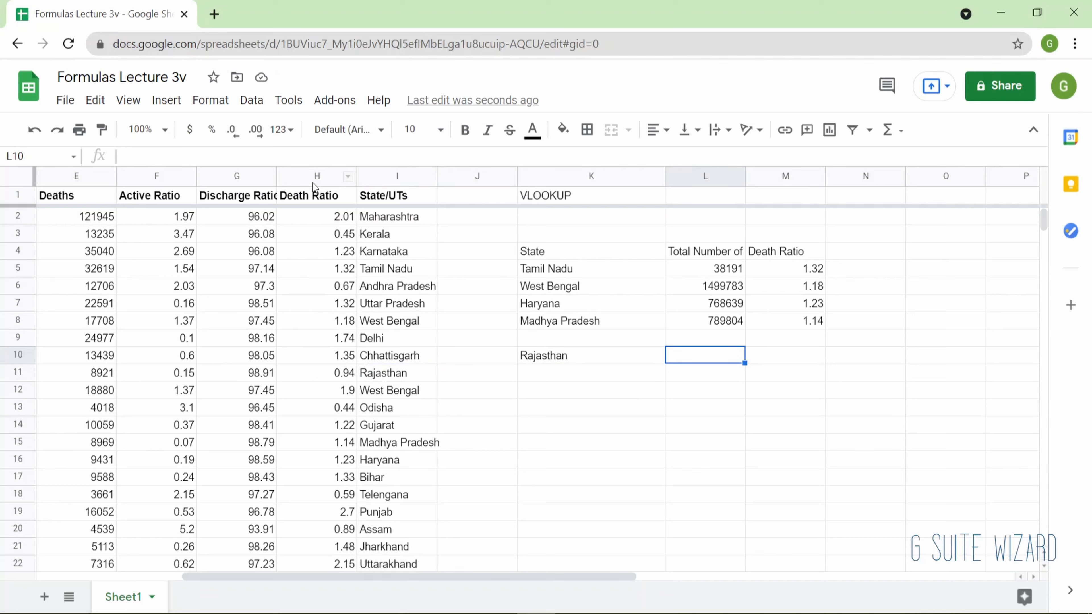
Move the State/UTs column from column I to column B, just before Total Cases.
{"action": "key", "text": "ctrl+z"}
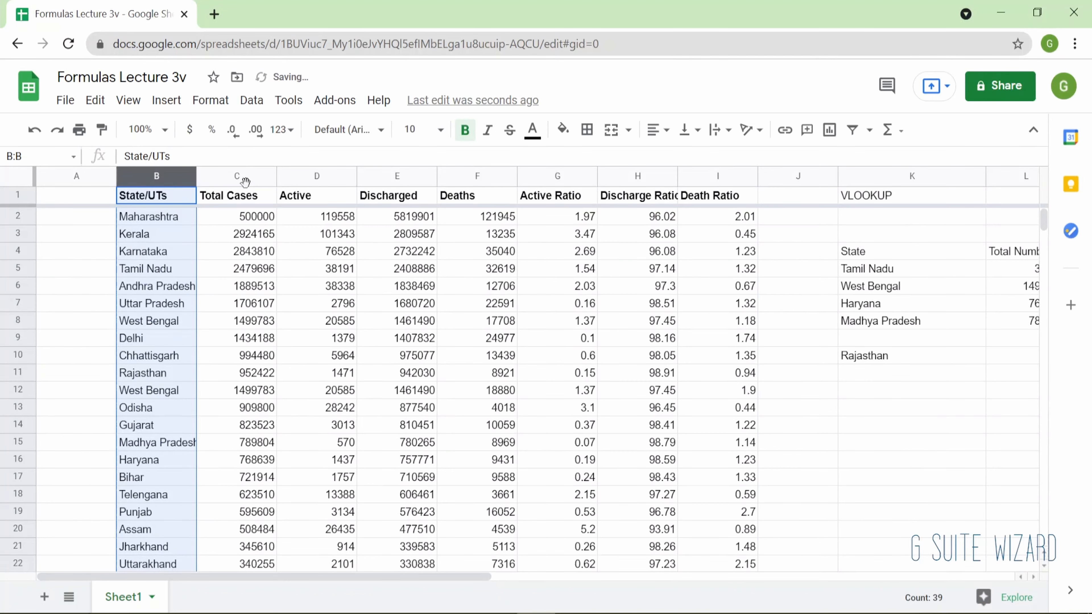
Enter =VLOOKUP(K10,B:C,2,0) in L10 to look up Rajasthan's Total Cases.
{"action": "scroll", "coordinate": [352, 274], "scroll_direction": "right", "scroll_amount": 3}
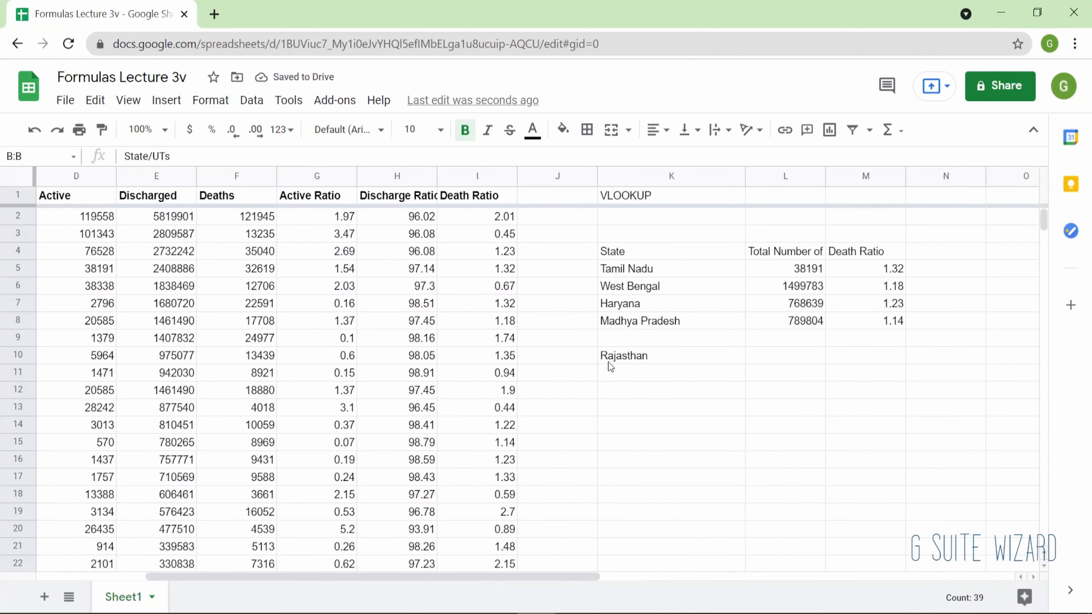
{"action": "left_click", "coordinate": [763, 364]}
{"action": "type", "text": "=VLOOKUP("}
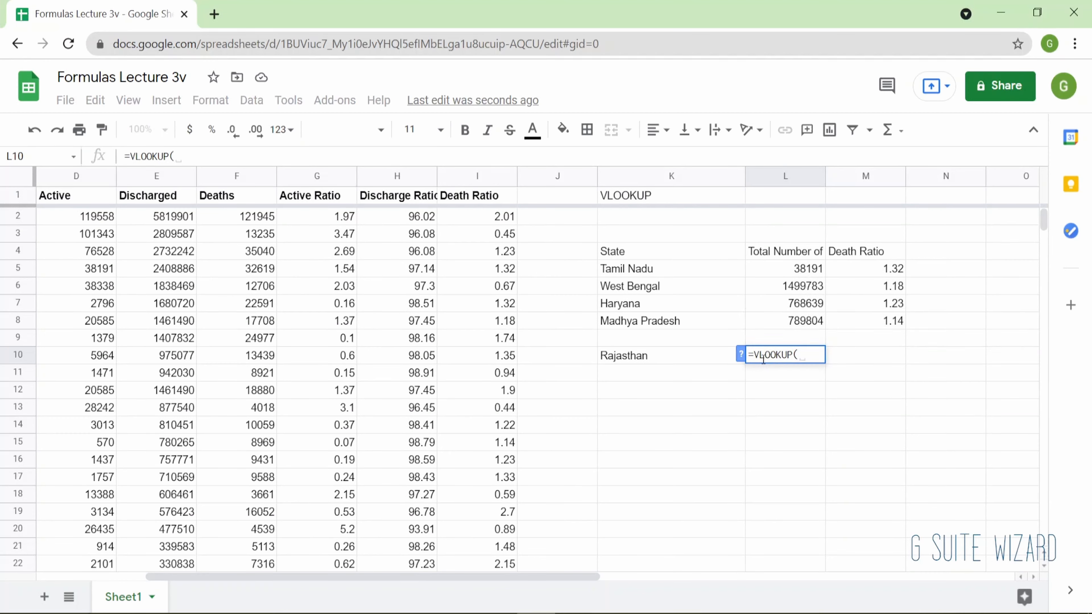
{"action": "type", "text": "K10,"}
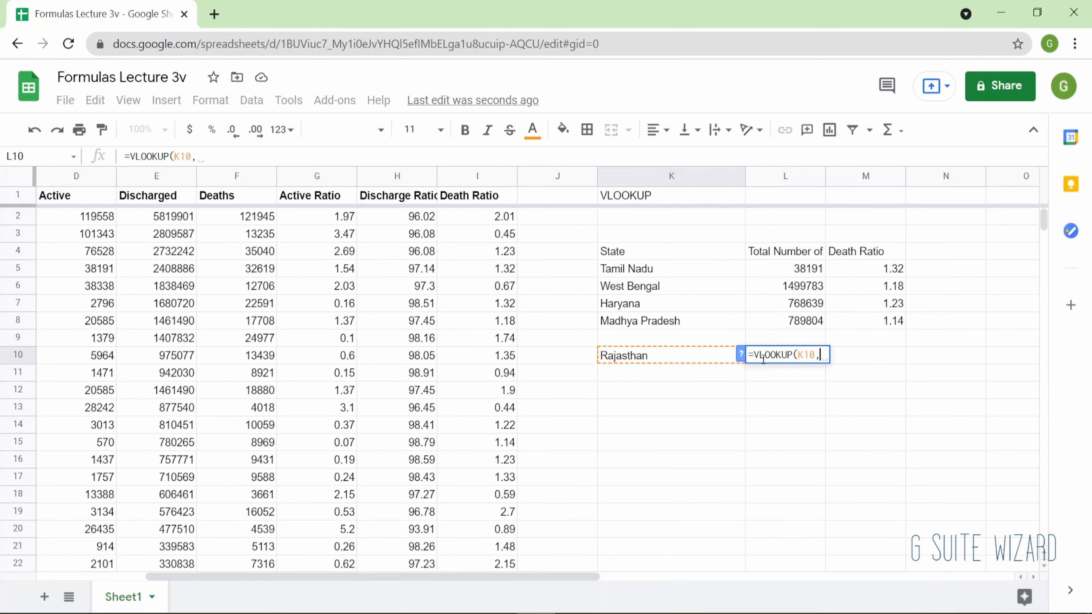
{"action": "scroll", "coordinate": [253, 264], "scroll_direction": "left", "scroll_amount": 5}
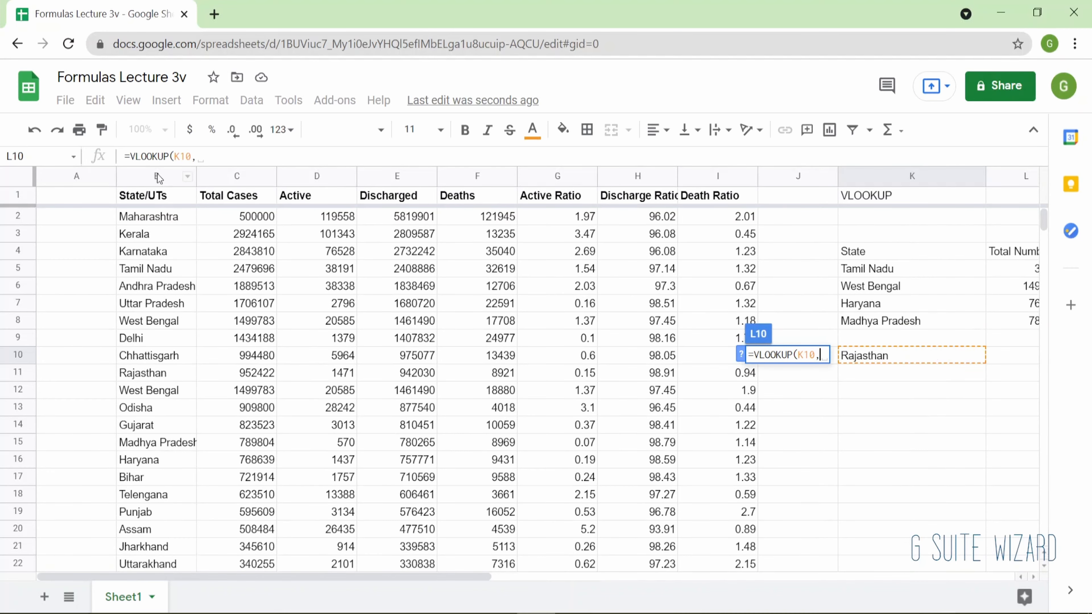
{"action": "left_click_drag", "start_coordinate": [159, 184], "coordinate": [236, 177]}
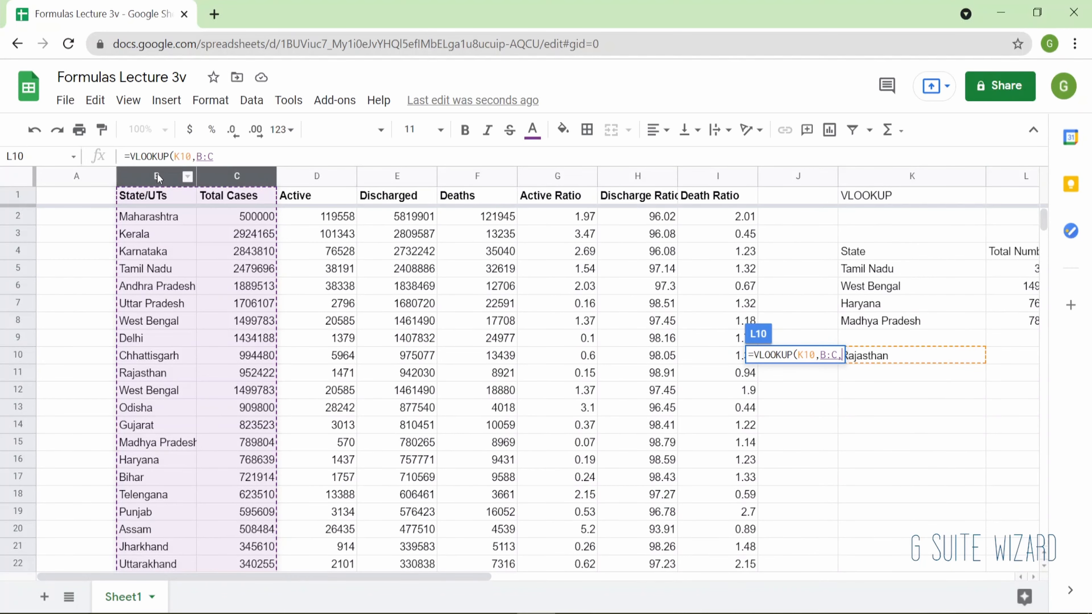
{"action": "type", "text": ",2,0"}
{"action": "key", "text": "Return"}
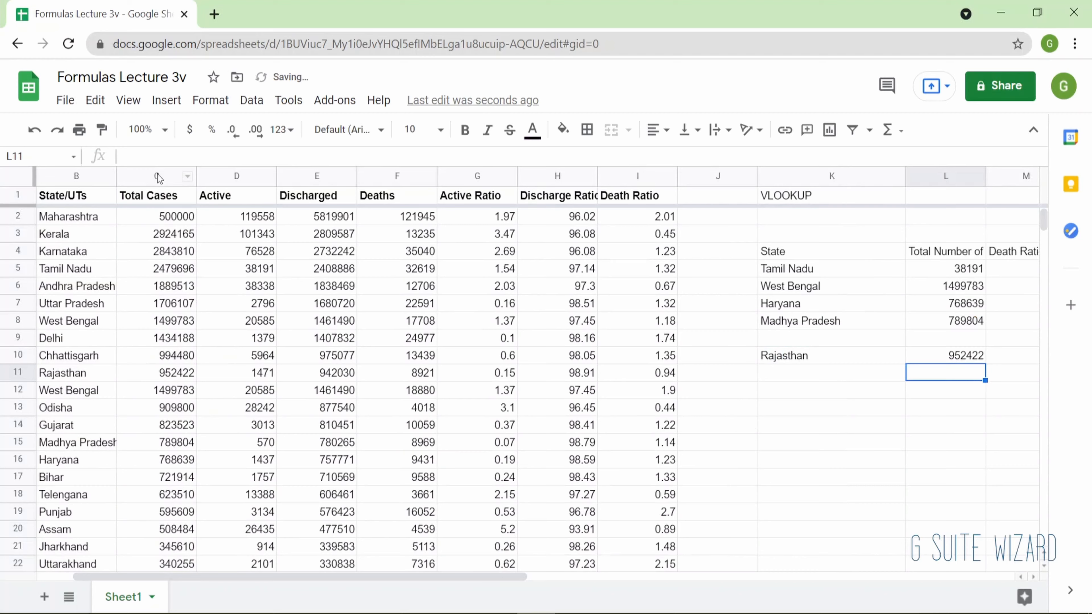
Extend the lookup range in L10 through the Death Ratio column, making it =VLOOKUP(K10,B:I,2,0).
{"action": "key", "text": "F2"}
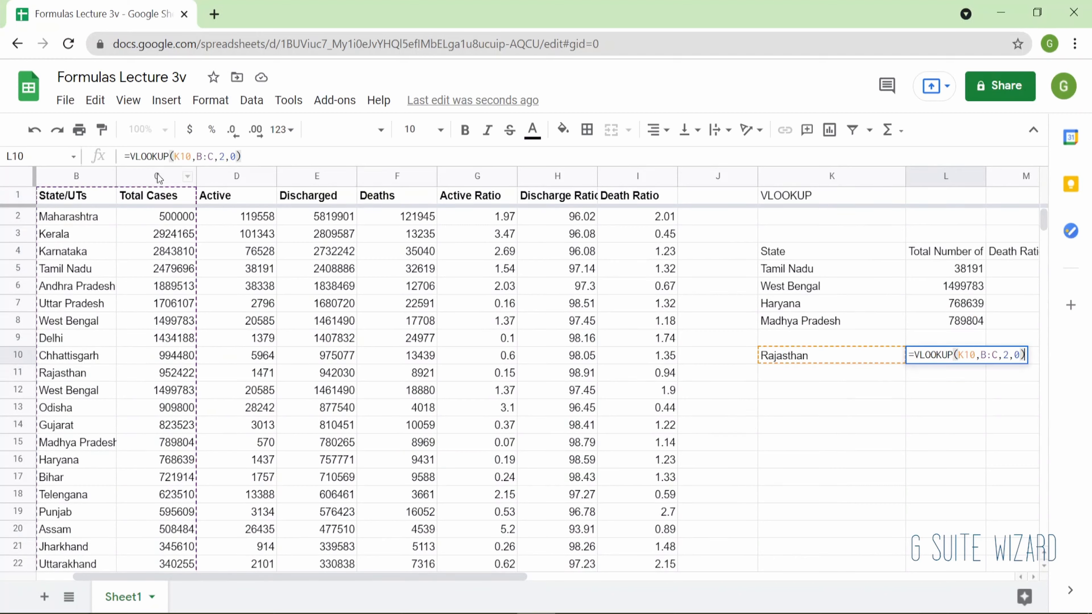
{"action": "key", "text": "Left"}
{"action": "key", "text": "Left"}
{"action": "key", "text": "Left"}
{"action": "key", "text": "Left"}
{"action": "key", "text": "Left"}
{"action": "key", "text": "BackSpace"}
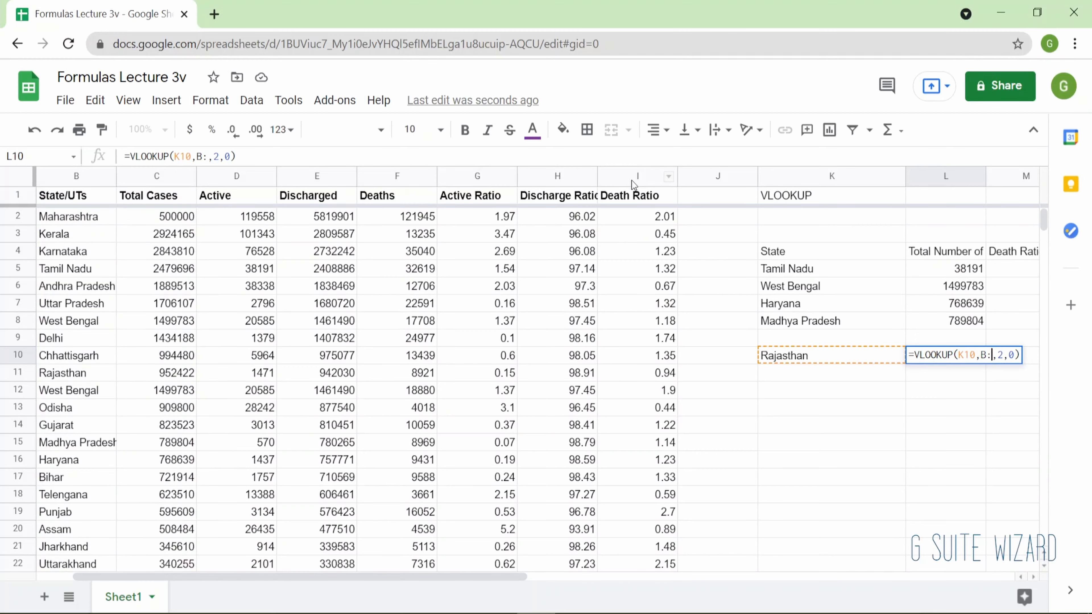
{"action": "type", "text": "I"}
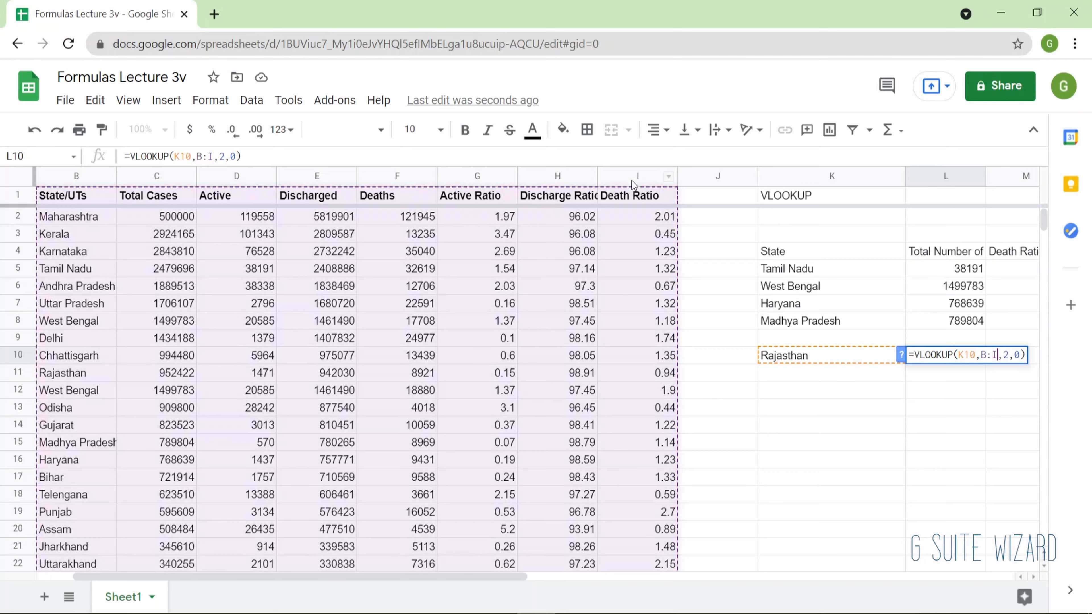
{"action": "key", "text": "Right"}
{"action": "key", "text": "Right"}
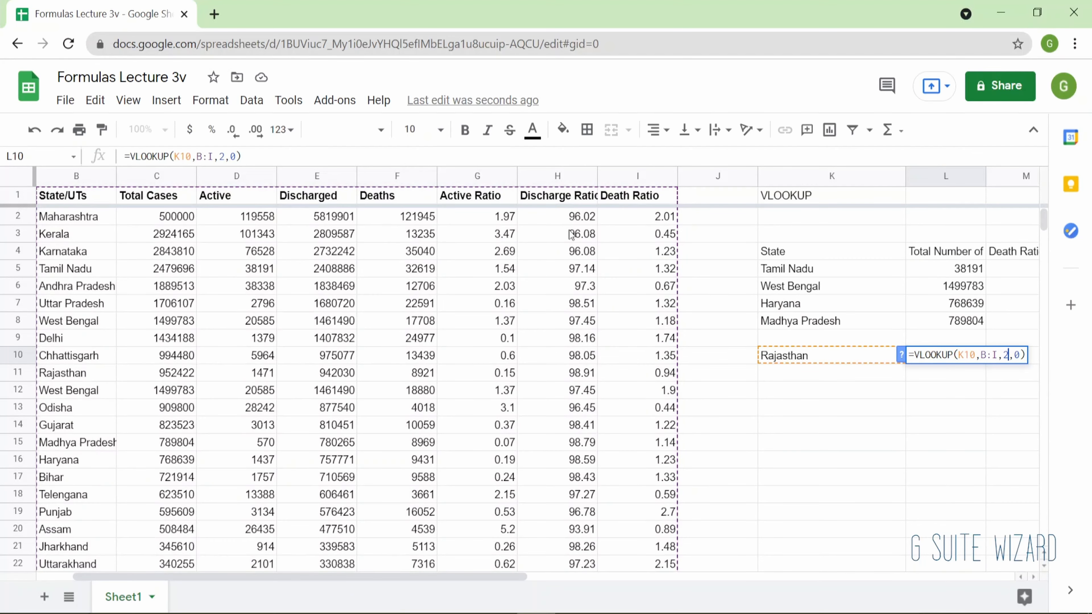
{"action": "key", "text": "Return"}
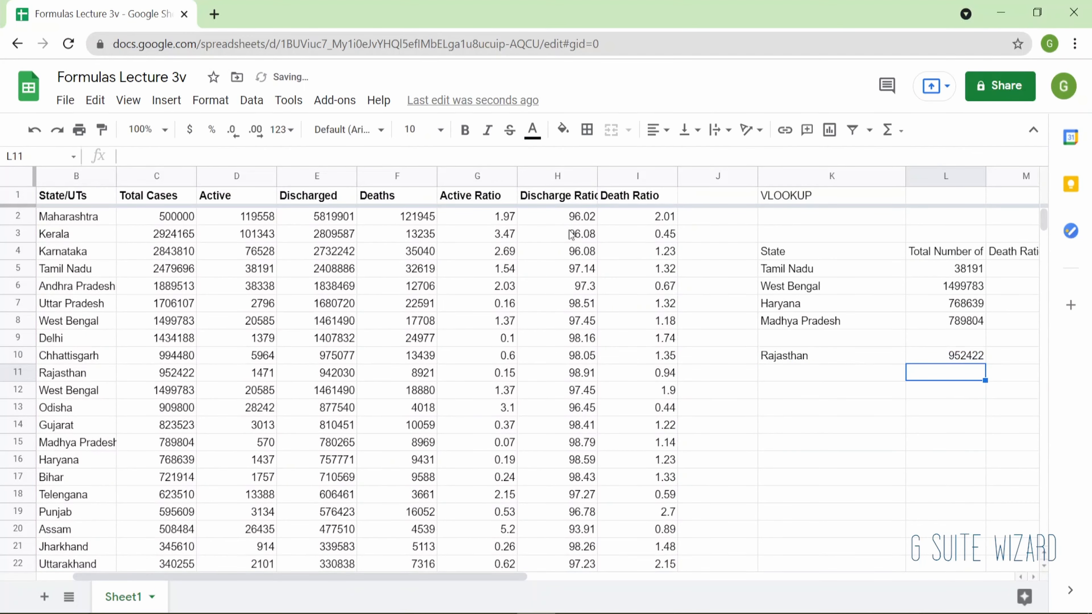
Change the column index in L10 to the array {2,8}, making it =VLOOKUP(K10,B:I,{2,8},0).
{"action": "key", "text": "Up"}
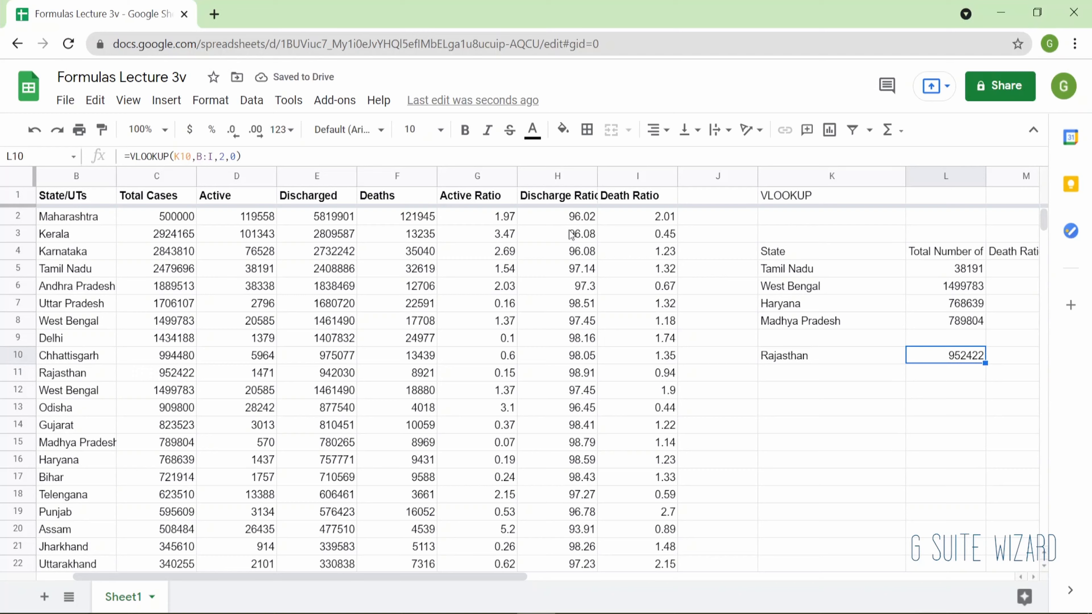
{"action": "key", "text": "Return"}
{"action": "key", "text": "Left"}
{"action": "key", "text": "Left"}
{"action": "key", "text": "Left"}
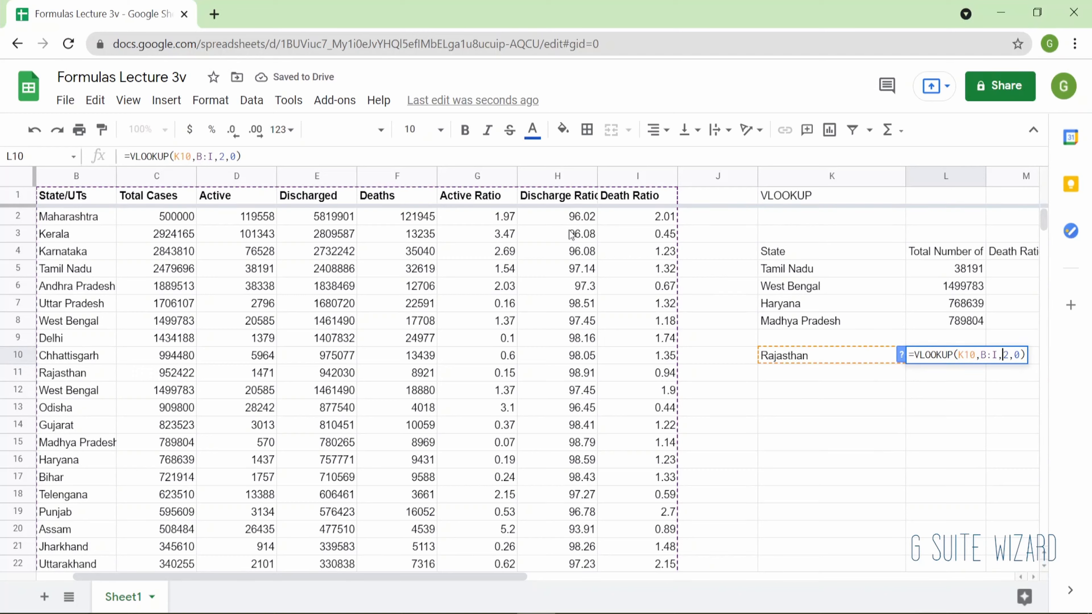
{"action": "type", "text": "{"}
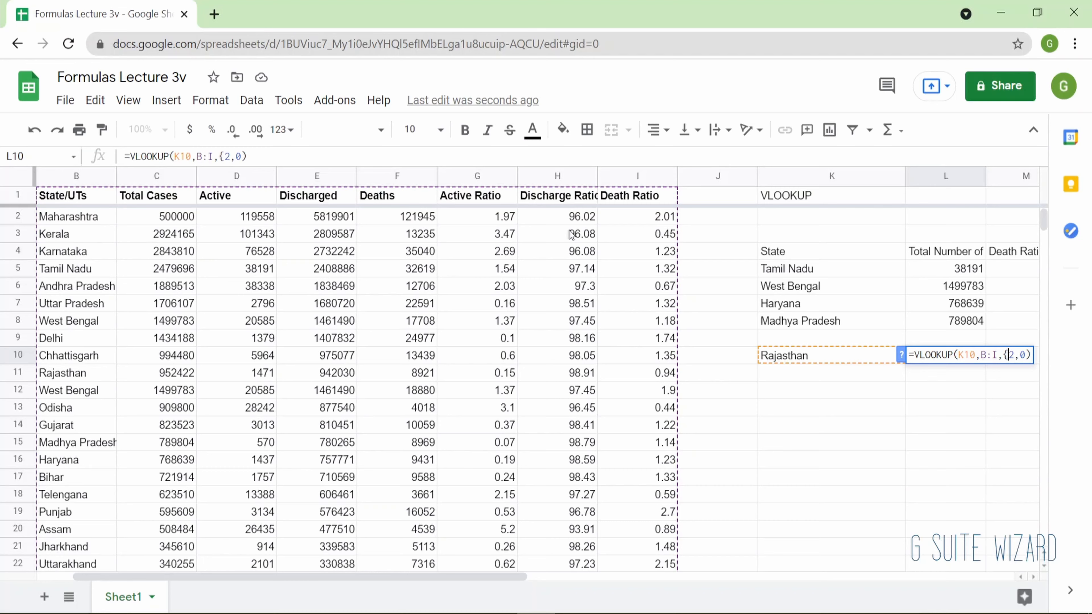
{"action": "key", "text": "Right"}
{"action": "type", "text": "."}
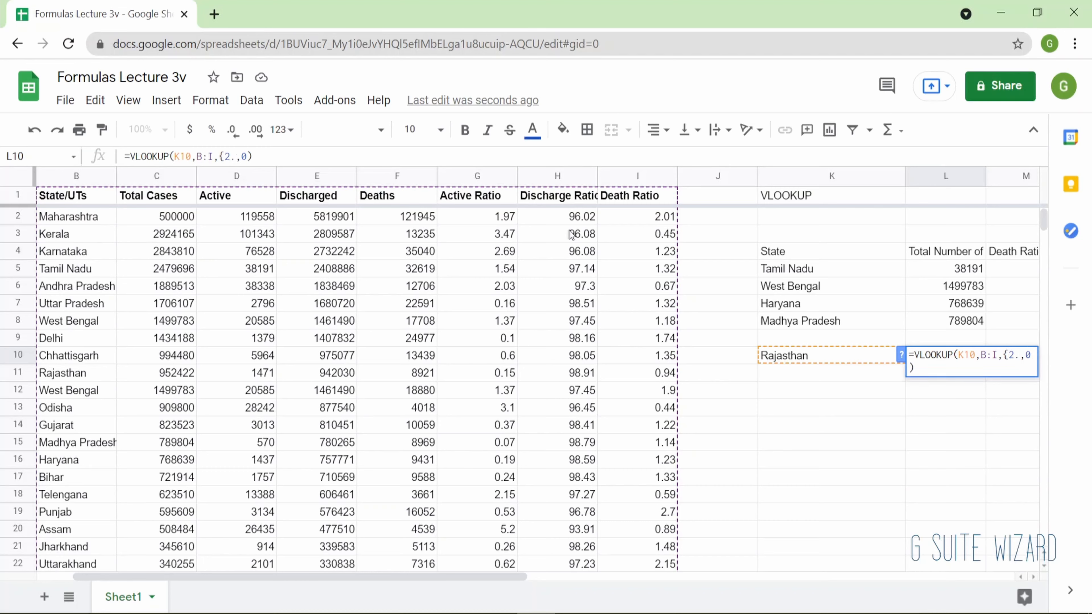
{"action": "key", "text": "BackSpace"}
{"action": "type", "text": ","}
{"action": "type", "text": "8}"}
{"action": "key", "text": "Return"}
{"action": "key", "text": "Up"}
{"action": "key", "text": "Return"}
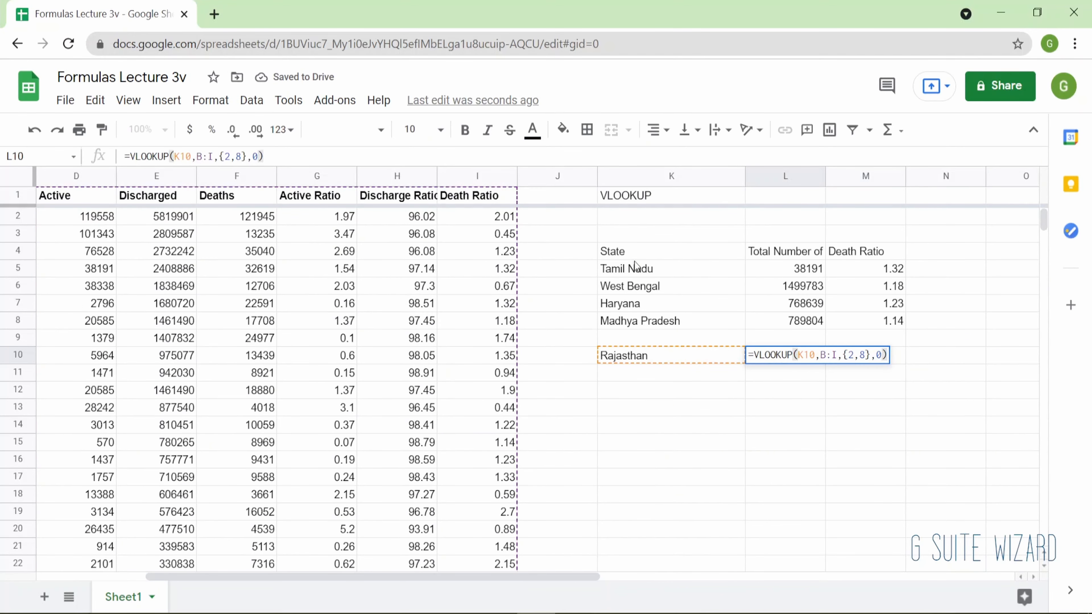
{"action": "key", "text": "Return"}
{"action": "key", "text": "Up"}
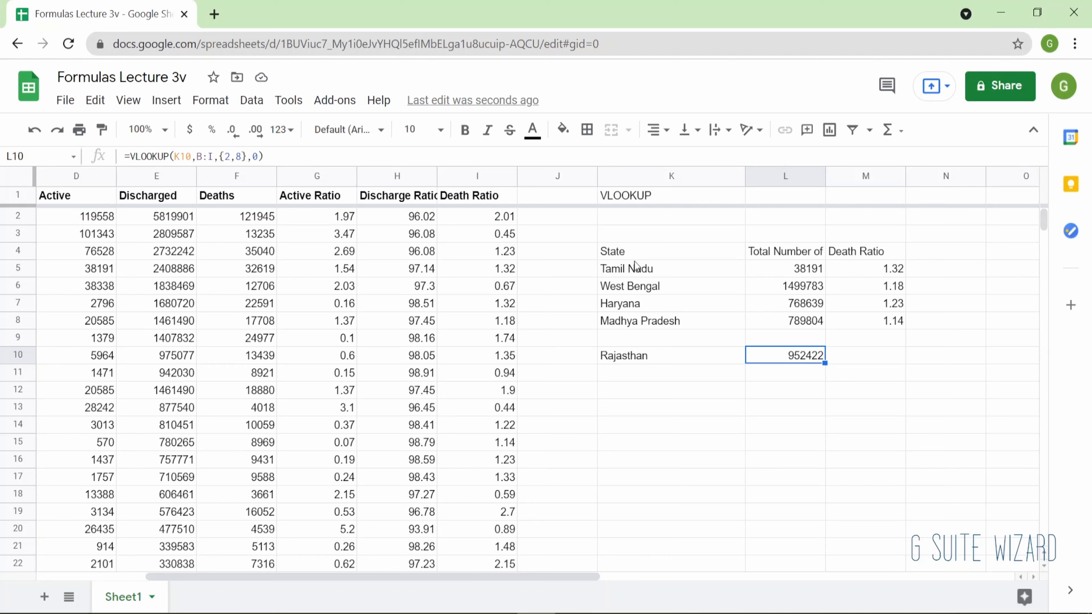
Wrap the L10 formula in ARRAYFORMULA, making it =ARRAYFORMULA(VLOOKUP(K10,B:I,{2,8},0)), and check the adjacent Death Ratio cell M10.
{"action": "key", "text": "Return"}
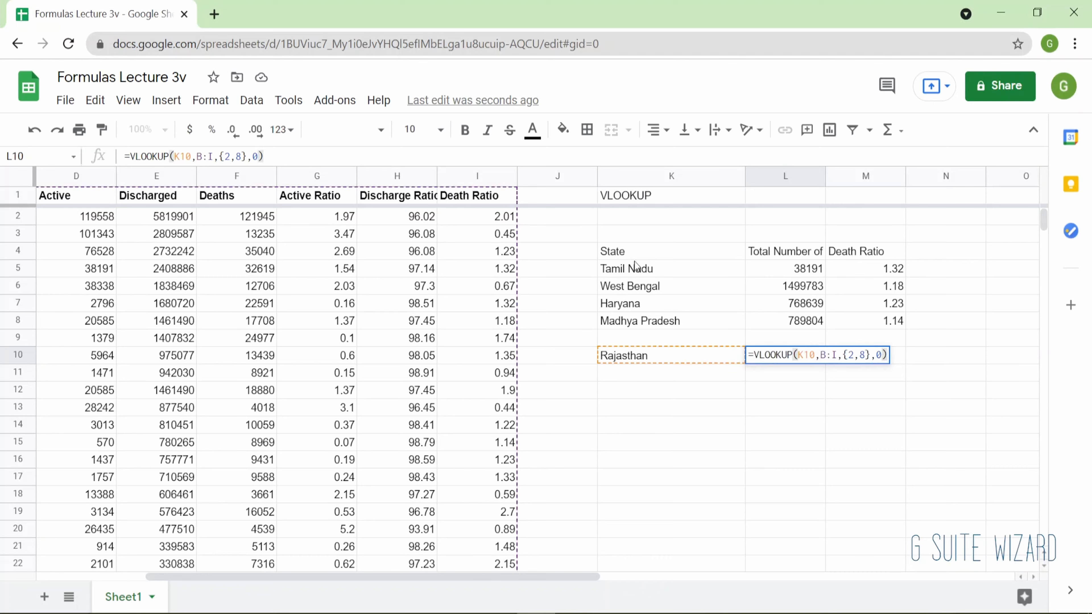
{"action": "key", "text": "Home"}
{"action": "type", "text": "("}
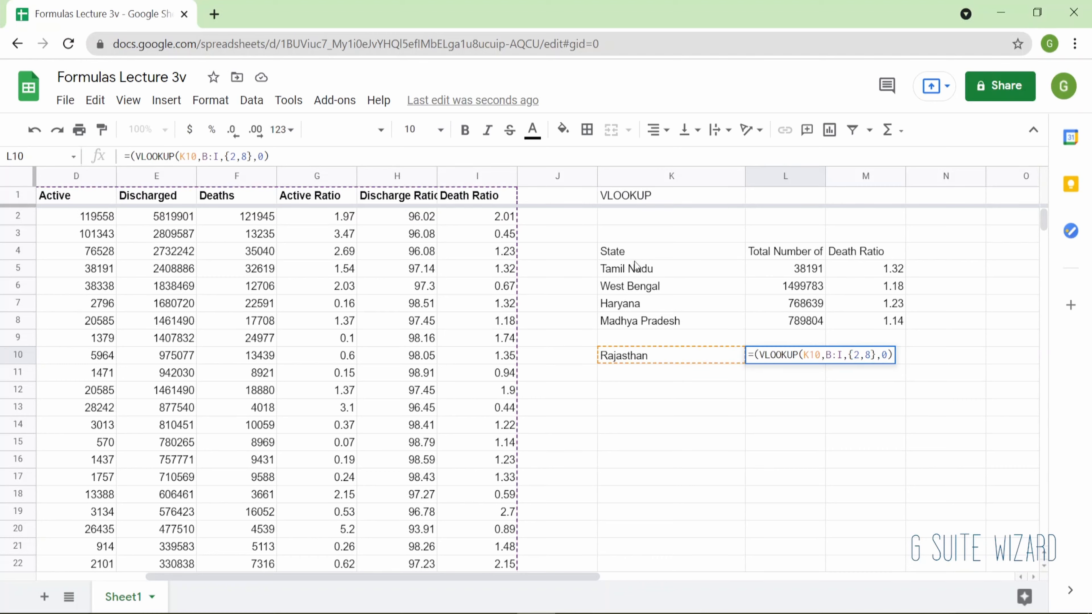
{"action": "key", "text": "Left"}
{"action": "type", "text": "arra"}
{"action": "key", "text": "Tab"}
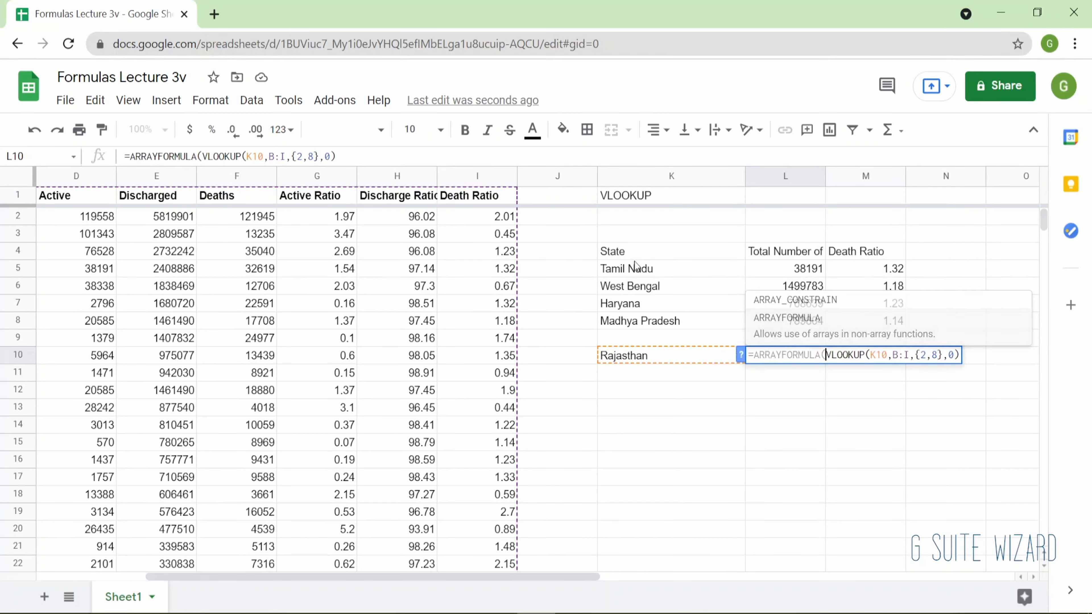
{"action": "key", "text": "End"}
{"action": "type", "text": ")"}
{"action": "key", "text": "Return"}
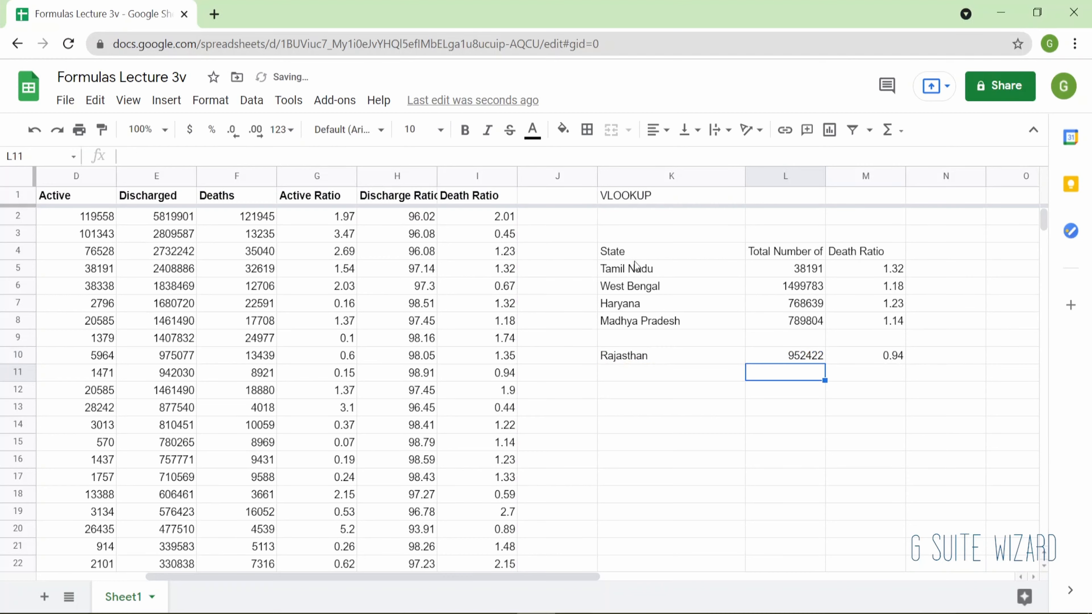
{"action": "key", "text": "Up"}
{"action": "key", "text": "Right"}
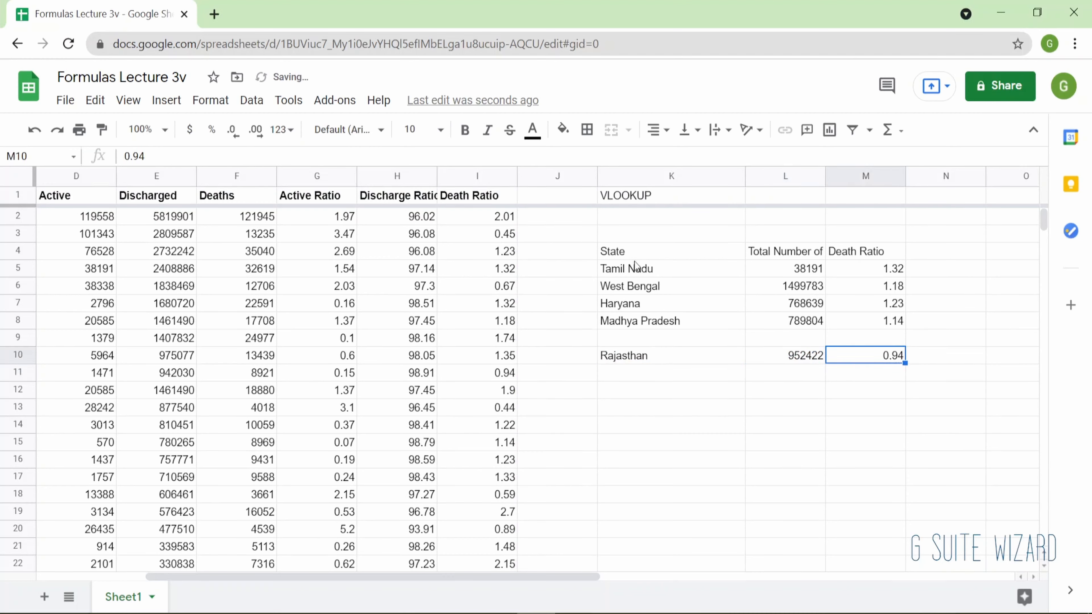
Examine the ARRAYFORMULA in L10 against the adjacent Death Ratio cell M10, leaving the formula as it is.
{"action": "key", "text": "Left"}
{"action": "key", "text": "Right"}
{"action": "key", "text": "Left"}
{"action": "key", "text": "Return"}
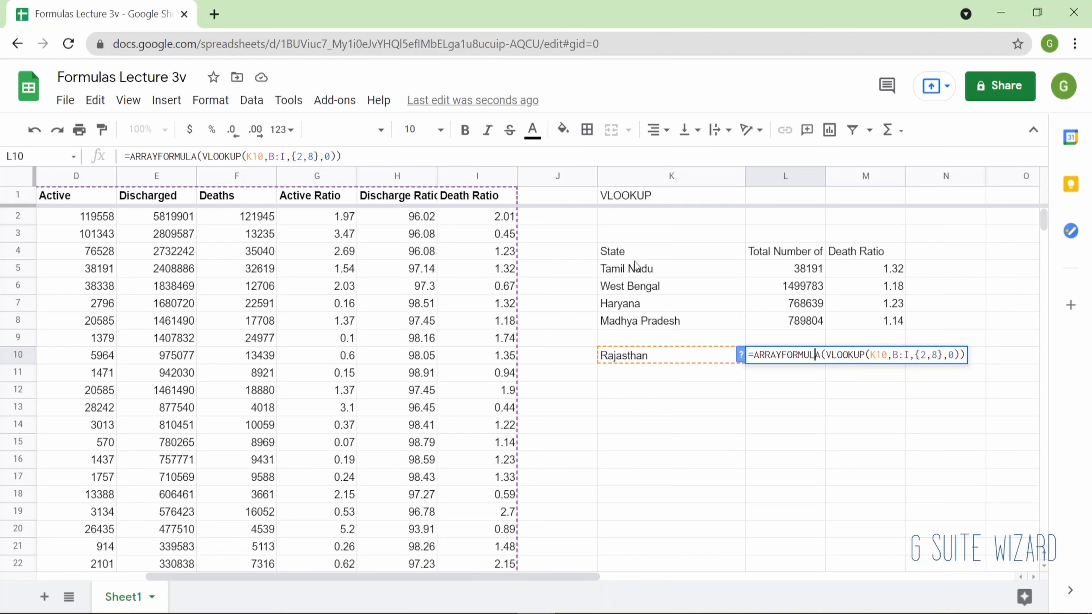
{"action": "key", "text": "Return"}
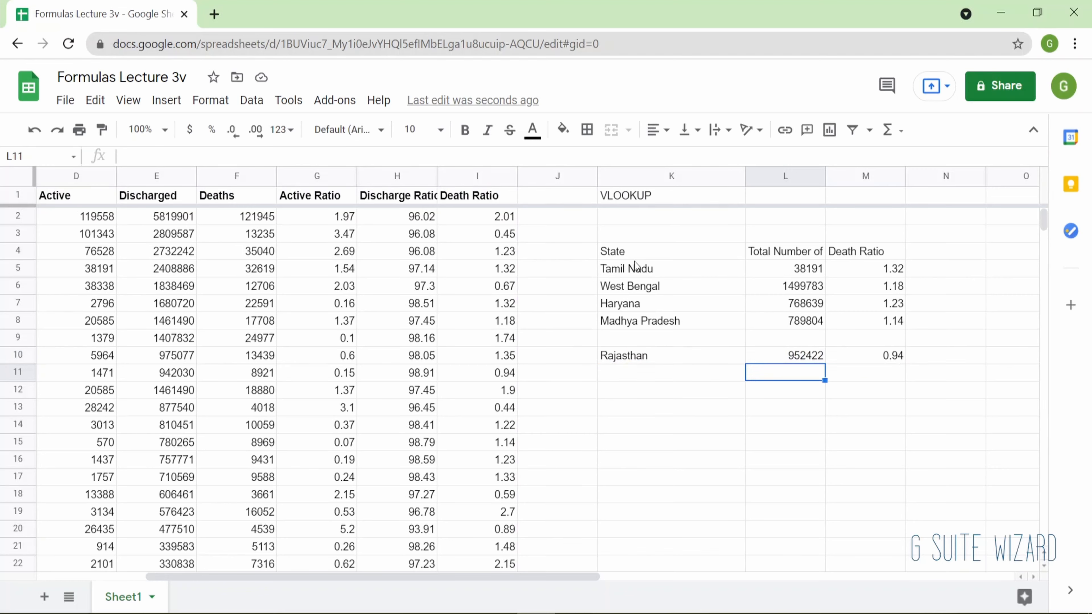
{"action": "key", "text": "Up"}
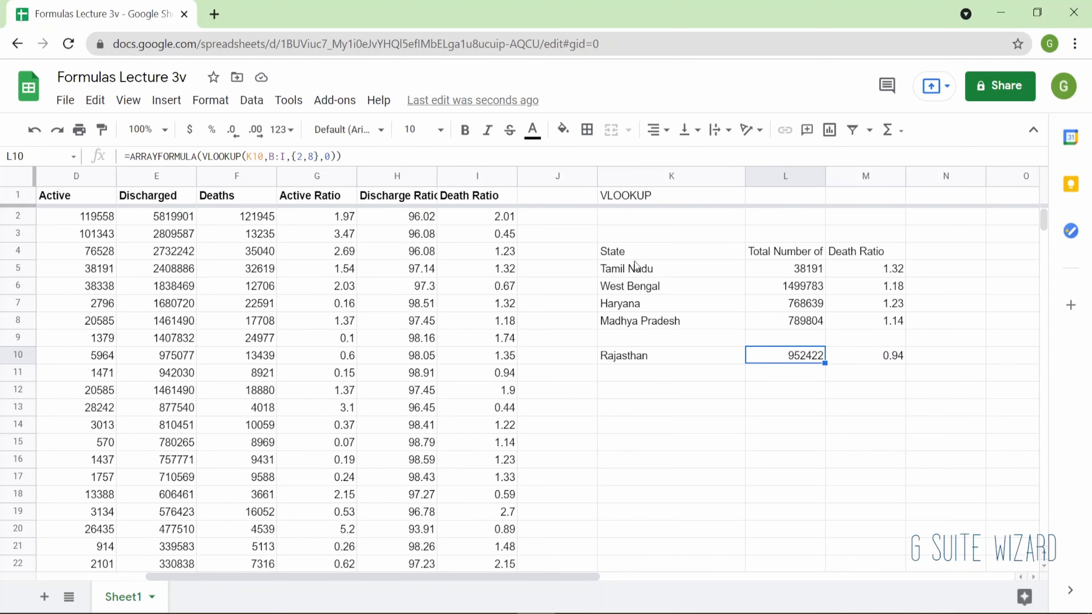
{"action": "key", "text": "Return"}
{"action": "key", "text": "Return"}
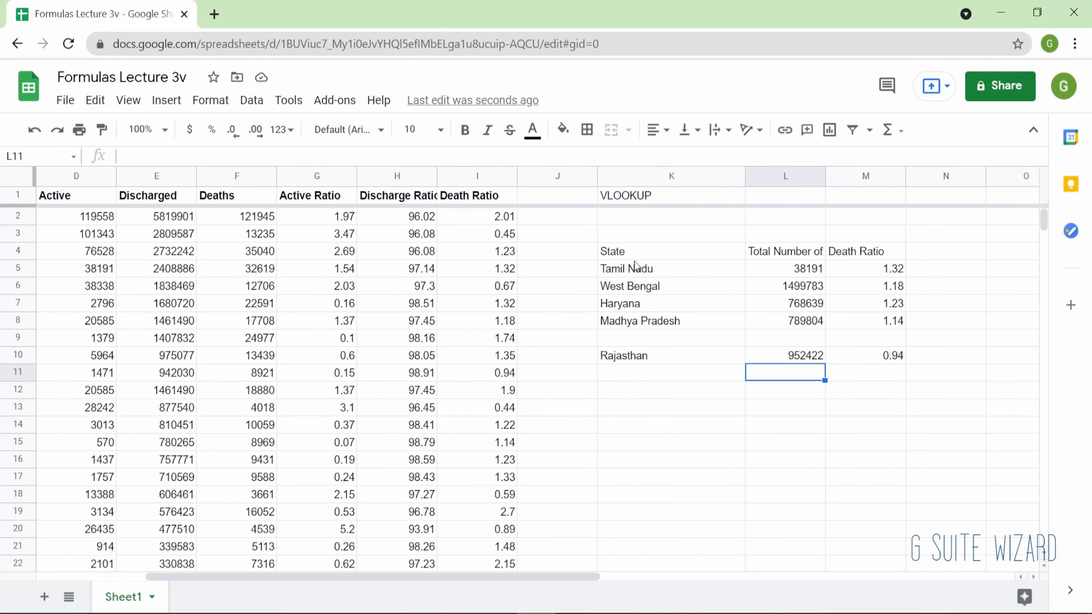
Enter Odisha as a second lookup state in K11, below Rajasthan.
{"action": "key", "text": "Up"}
{"action": "key", "text": "Up"}
{"action": "key", "text": "Left"}
{"action": "key", "text": "Left"}
{"action": "key", "text": "Left"}
{"action": "key", "text": "Left"}
{"action": "key", "text": "Left"}
{"action": "type", "text": "Odisha"}
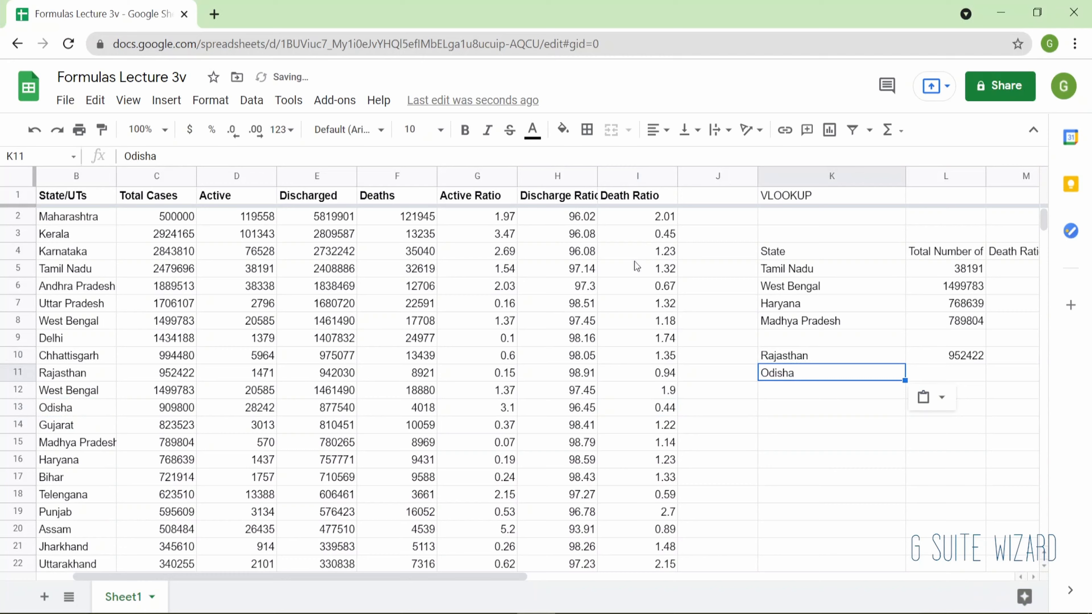
Fill the row 10 lookup down into L11:M11, giving L11 the formula =ARRAYFORMULA(VLOOKUP(K11,B:I,{2,8},0)).
{"action": "key", "text": "Right"}
{"action": "key", "text": "Right"}
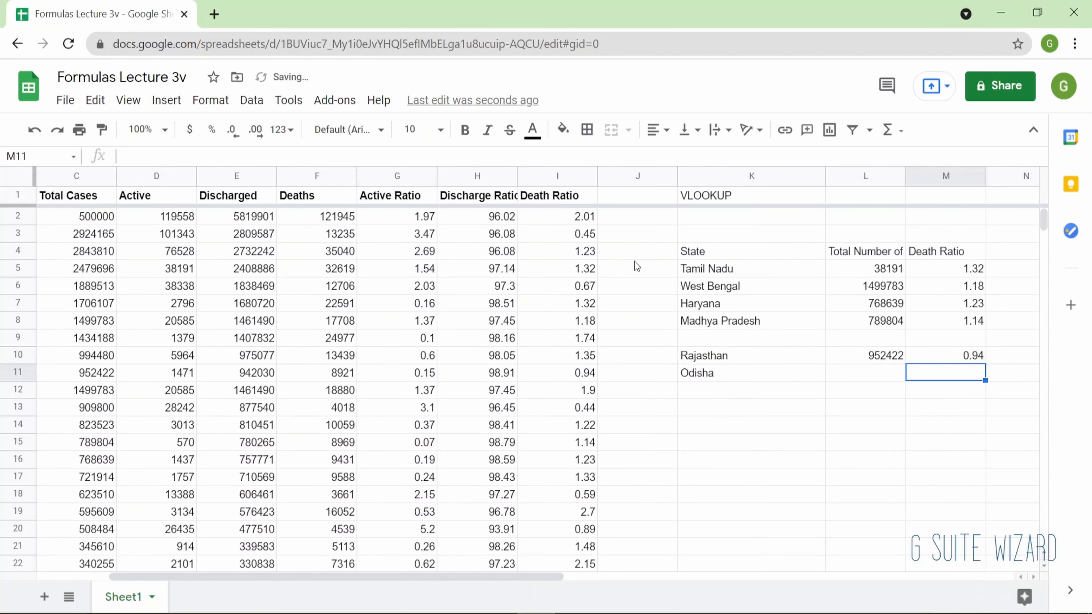
{"action": "key", "text": "Left"}
{"action": "key", "text": "shift+Right"}
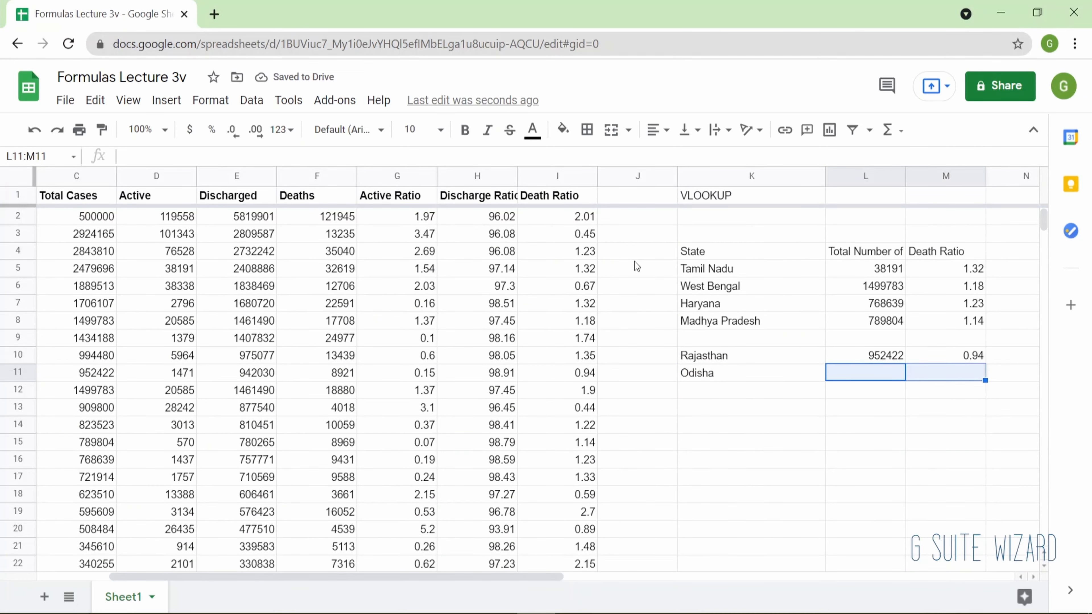
{"action": "key", "text": "ctrl+d"}
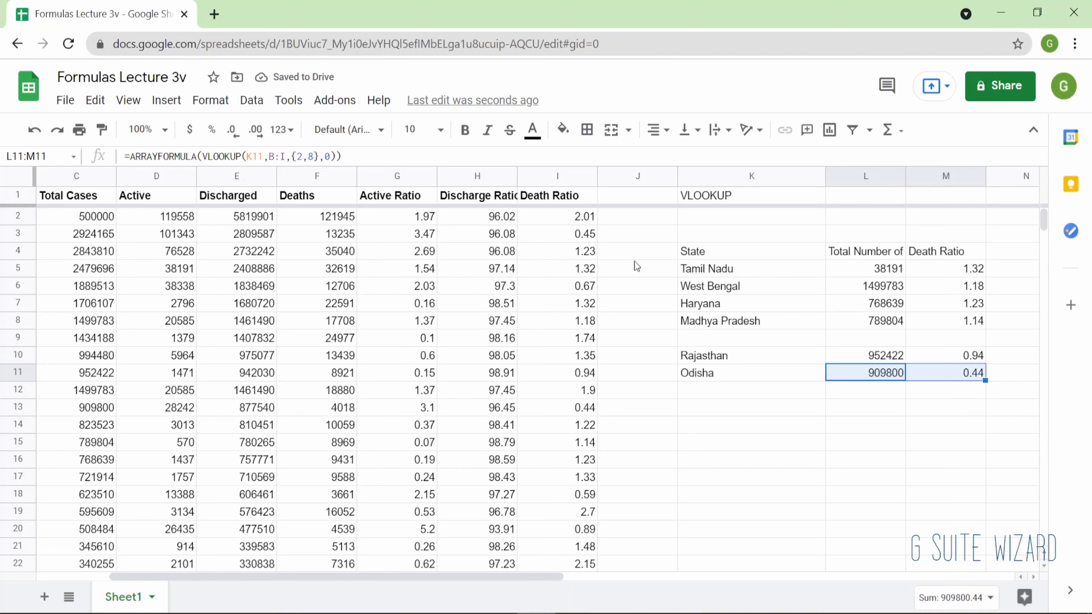
Compare the contents of L10 and L11 with the adjacent Death Ratio cells M10 and M11.
{"action": "key", "text": "Up"}
{"action": "key", "text": "Down"}
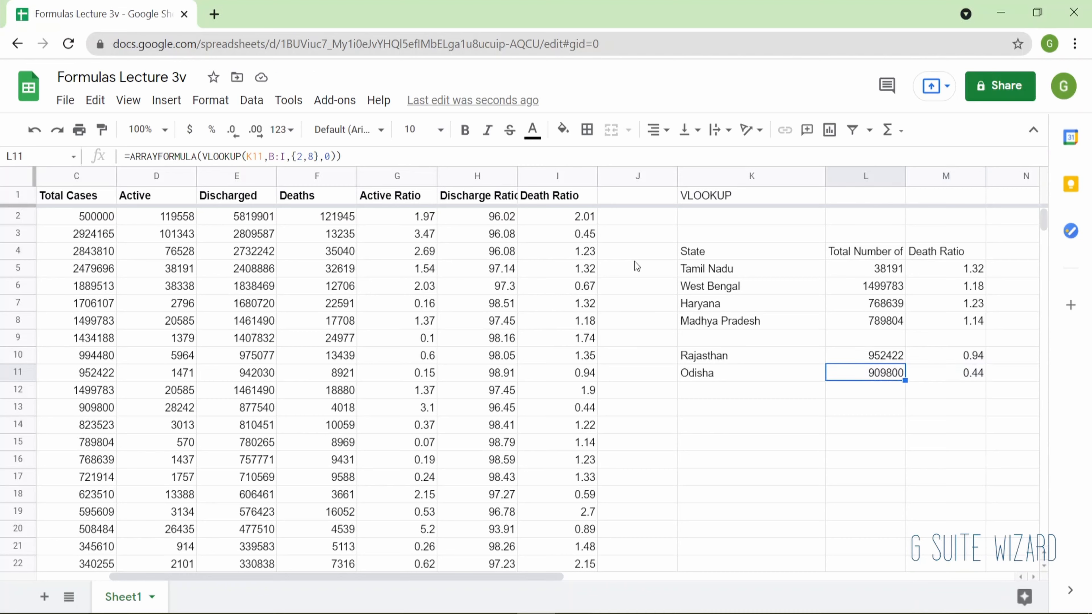
{"action": "key", "text": "Up"}
{"action": "key", "text": "Down"}
{"action": "key", "text": "Up"}
{"action": "key", "text": "Down"}
{"action": "key", "text": "Up"}
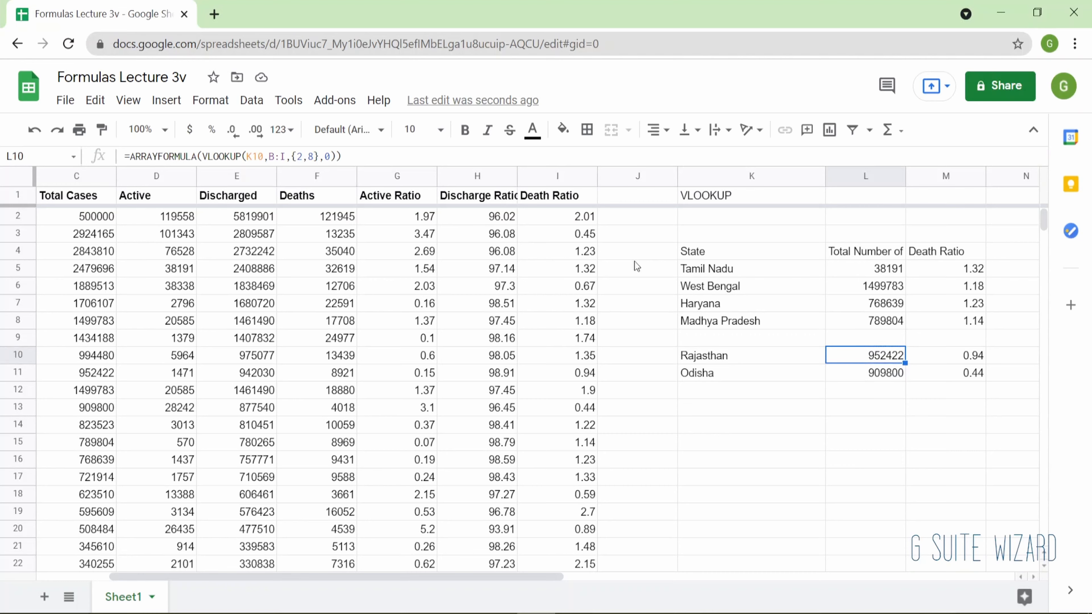
{"action": "key", "text": "Right"}
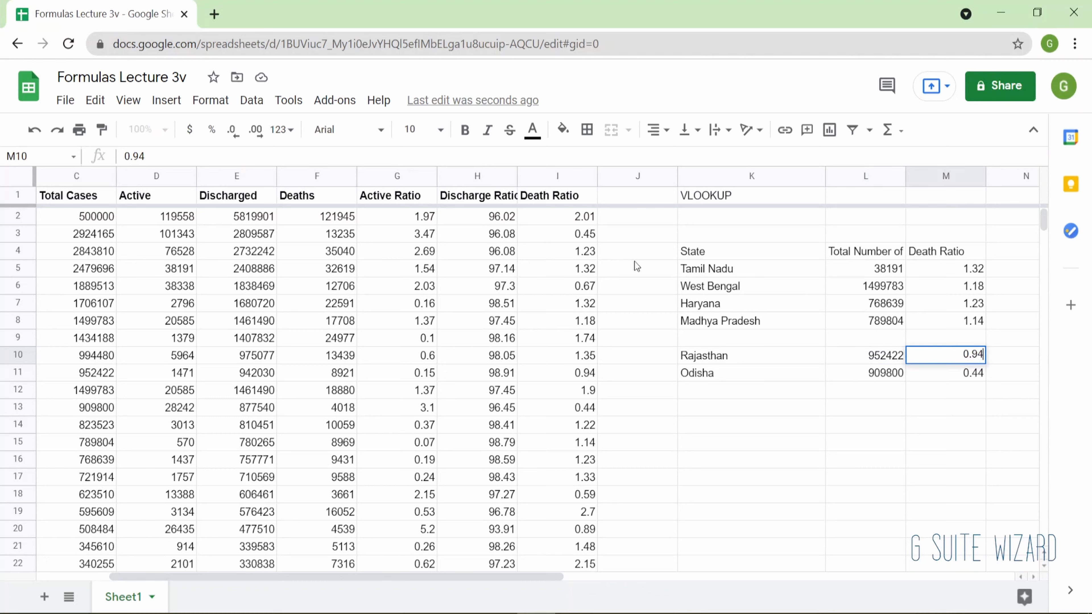
{"action": "key", "text": "Down"}
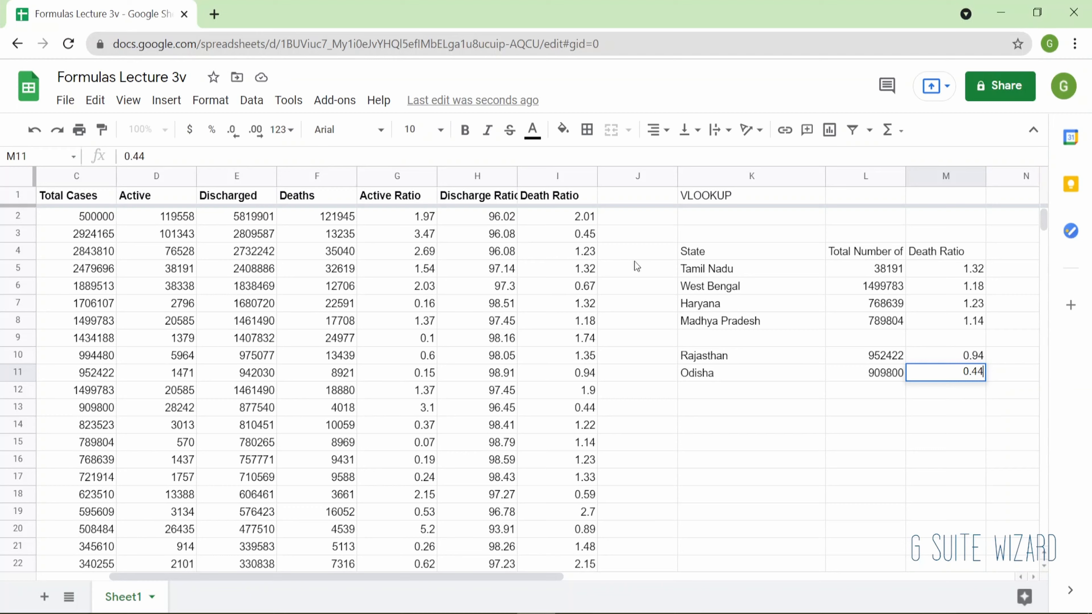
{"action": "key", "text": "Down"}
{"action": "key", "text": "Up"}
{"action": "key", "text": "Left"}
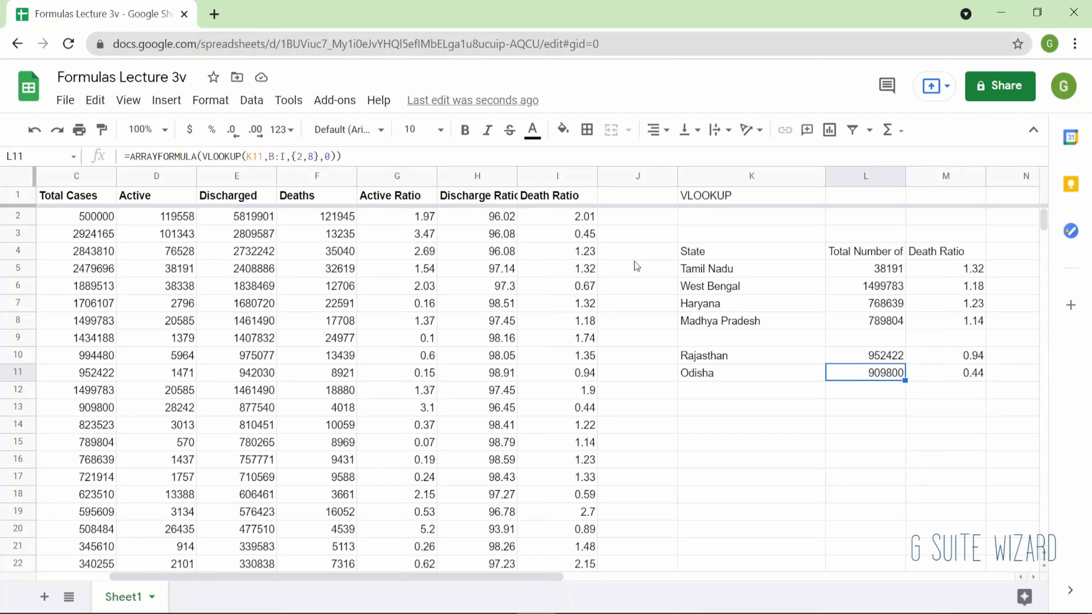
{"action": "key", "text": "Right"}
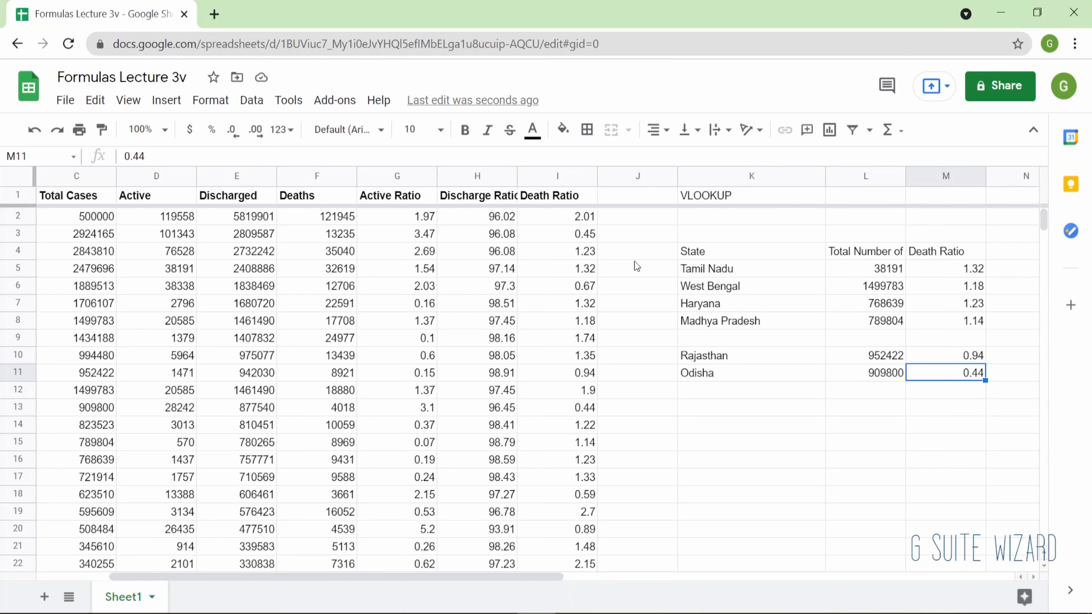
{"action": "key", "text": "Down"}
{"action": "key", "text": "Left"}
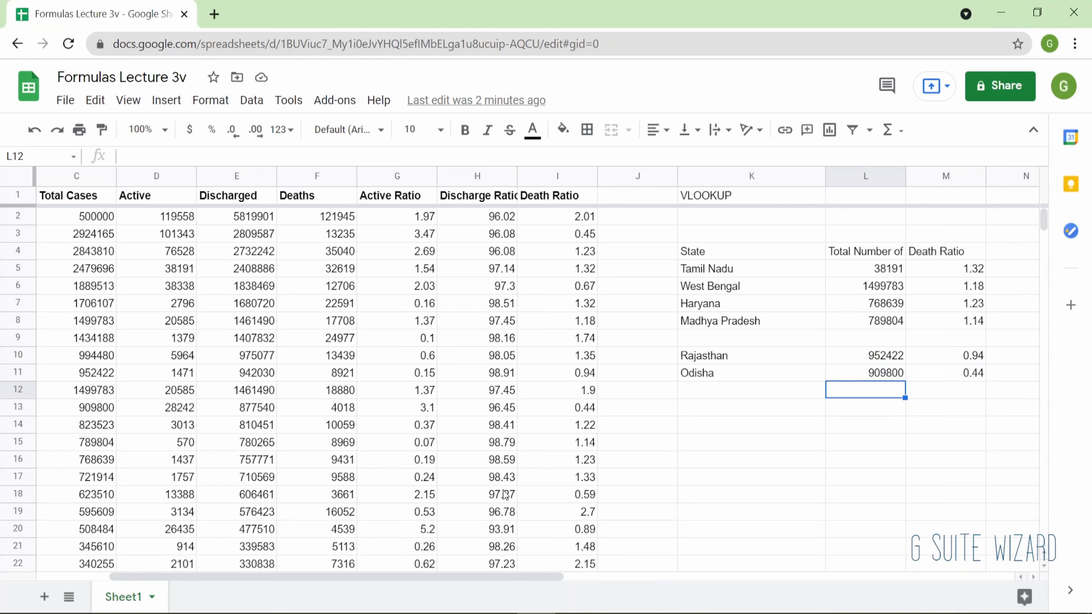